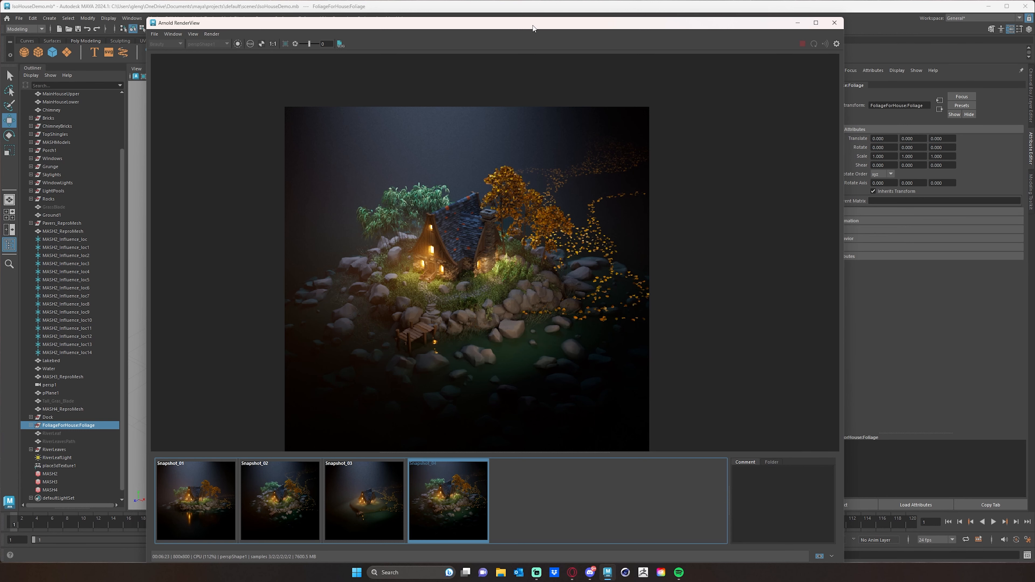
# Move the Arnold RenderView window off the main workspace to uncover the Outliner and the perspective viewport
pyautogui.moveTo(533, 25); pyautogui.dragTo(100, 32)
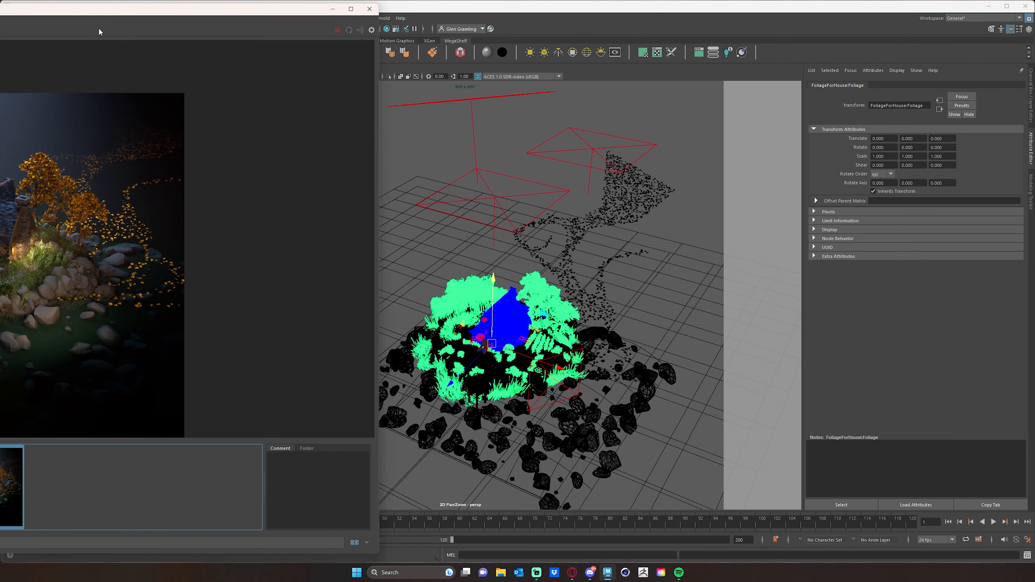
pyautogui.moveTo(378, 227); pyautogui.dragTo(110, 232)
pyautogui.moveTo(13, 13); pyautogui.dragTo(0, 12)
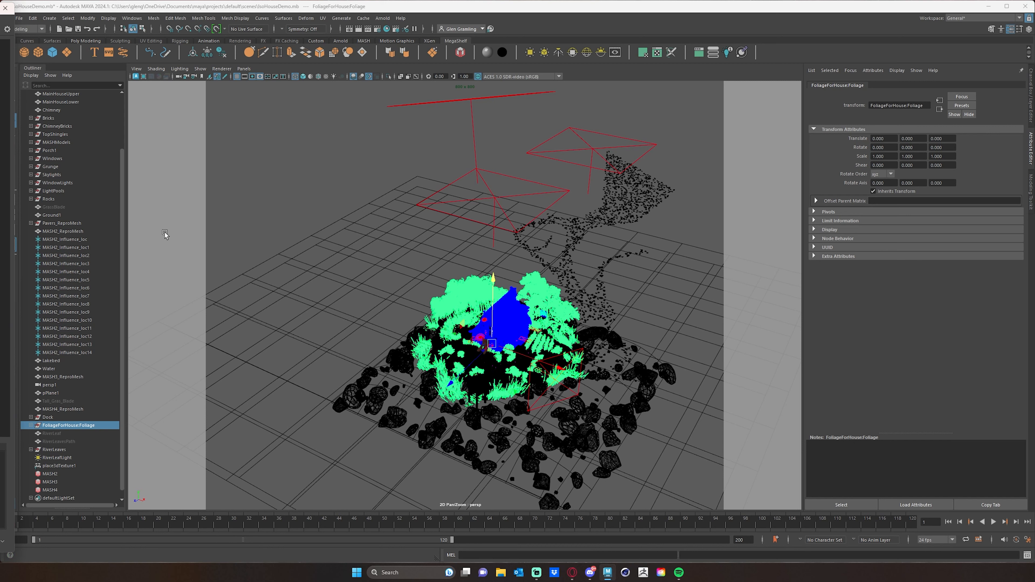
# Hide the Rocks group in the scene
pyautogui.moveTo(122, 166); pyautogui.dragTo(127, 205)
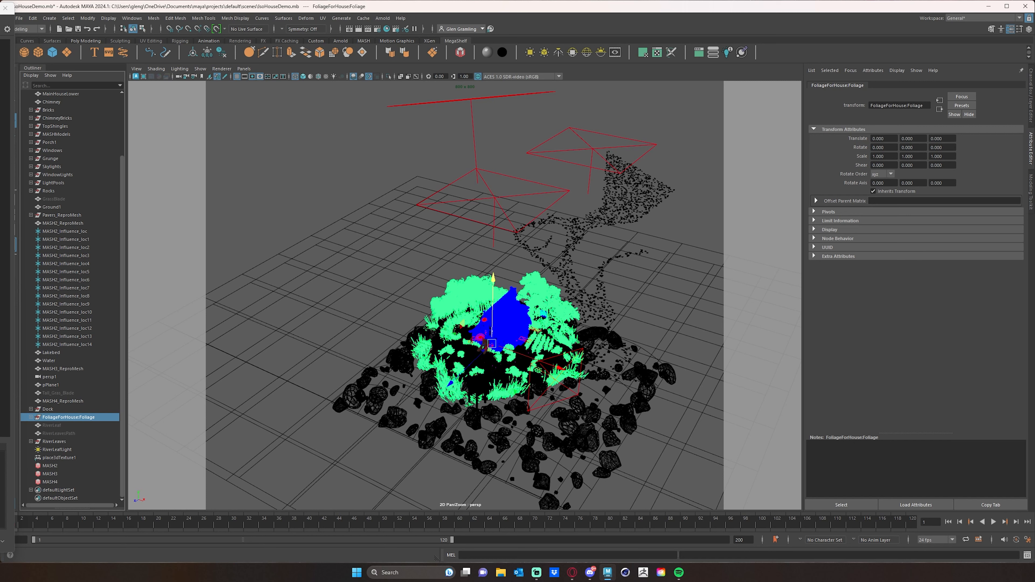
pyautogui.moveTo(122, 188); pyautogui.dragTo(127, 120)
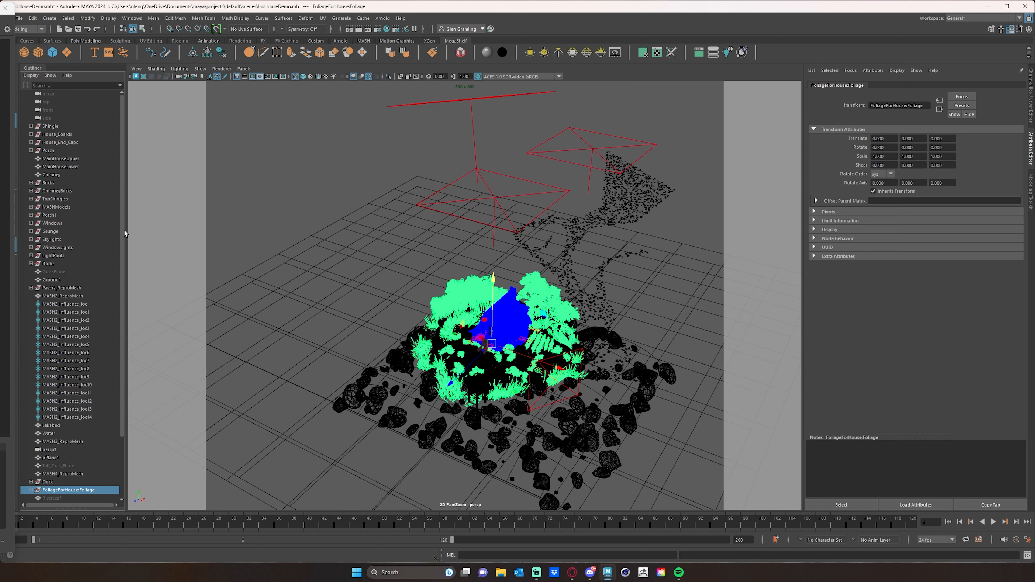
pyautogui.scroll(-3, 119, 228)
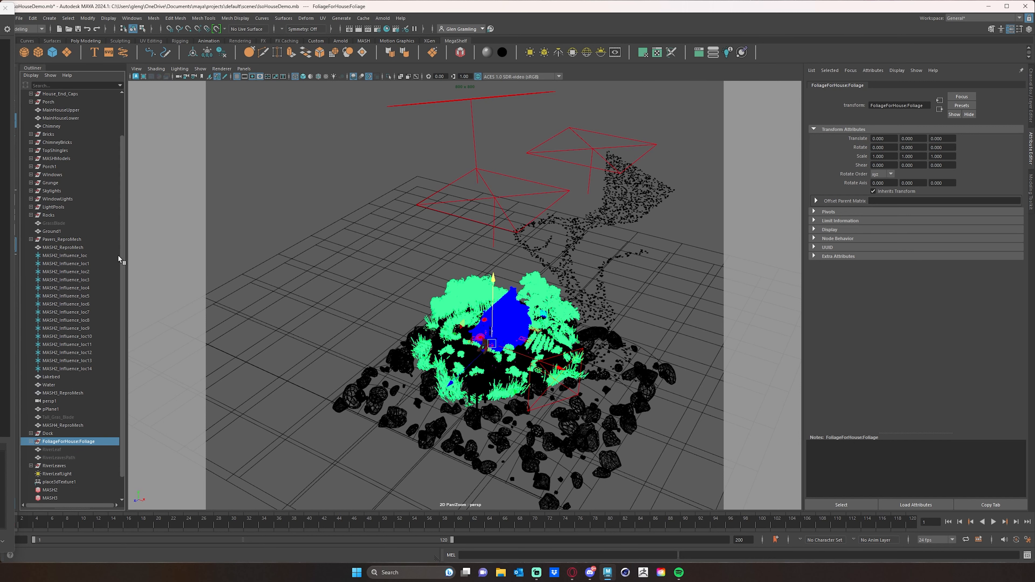
pyautogui.scroll(3, 115, 244)
pyautogui.moveTo(114, 197); pyautogui.dragTo(132, 169)
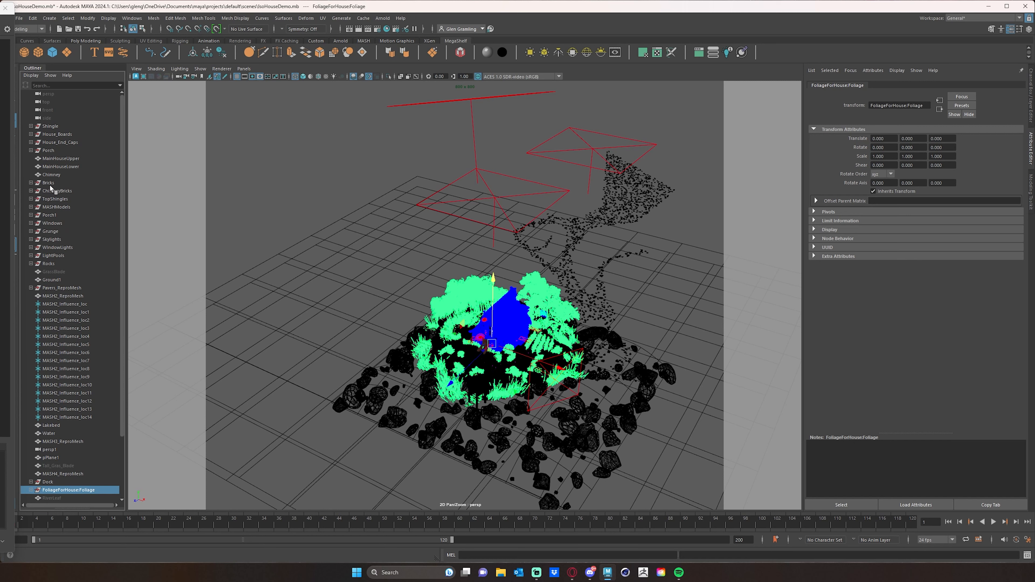
pyautogui.click(65, 288)
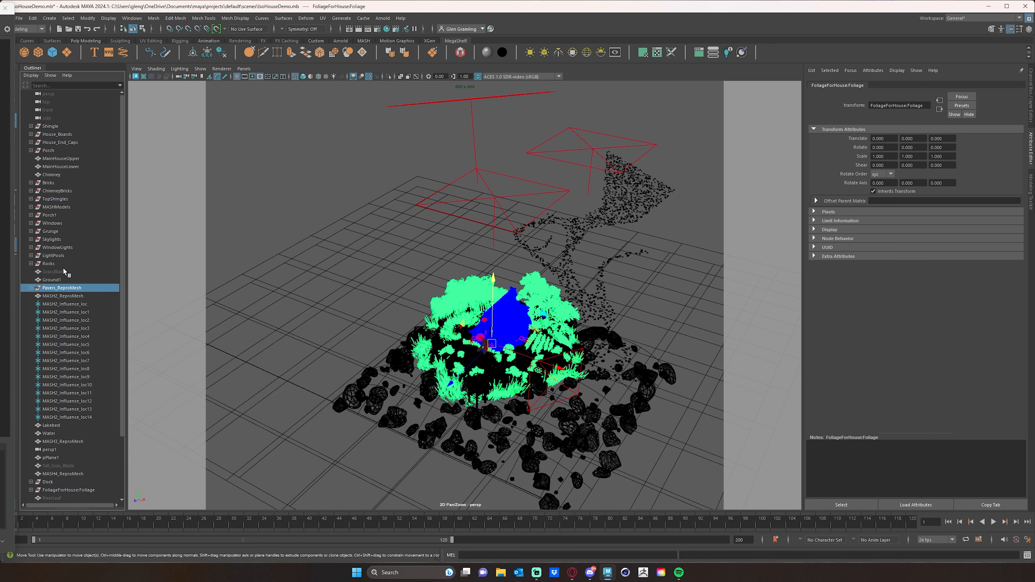
pyautogui.click(49, 264)
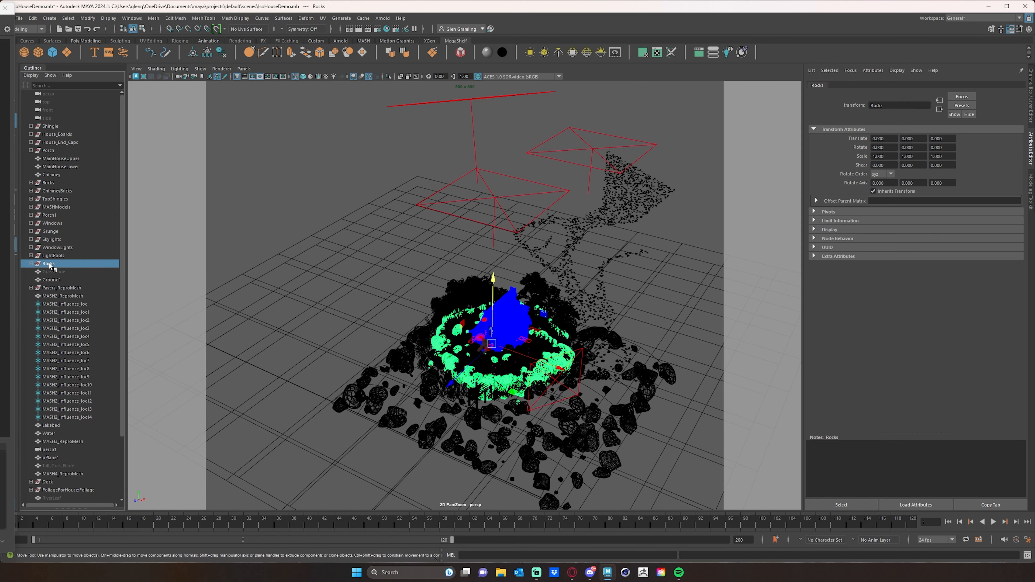
pyautogui.hotkey('ctrl', 'h')
pyautogui.click(65, 281)
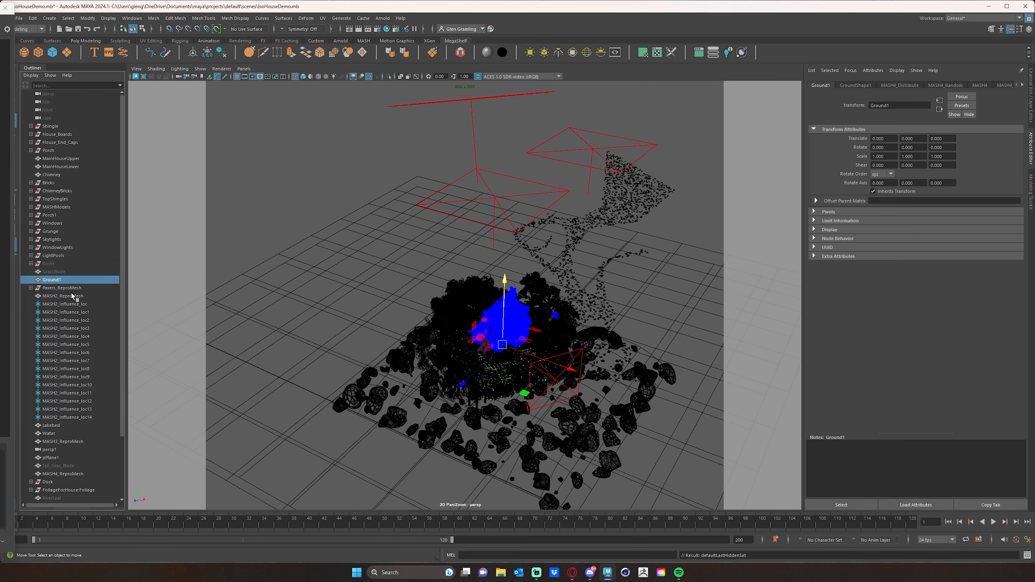
pyautogui.hotkey('ctrl', 'h')
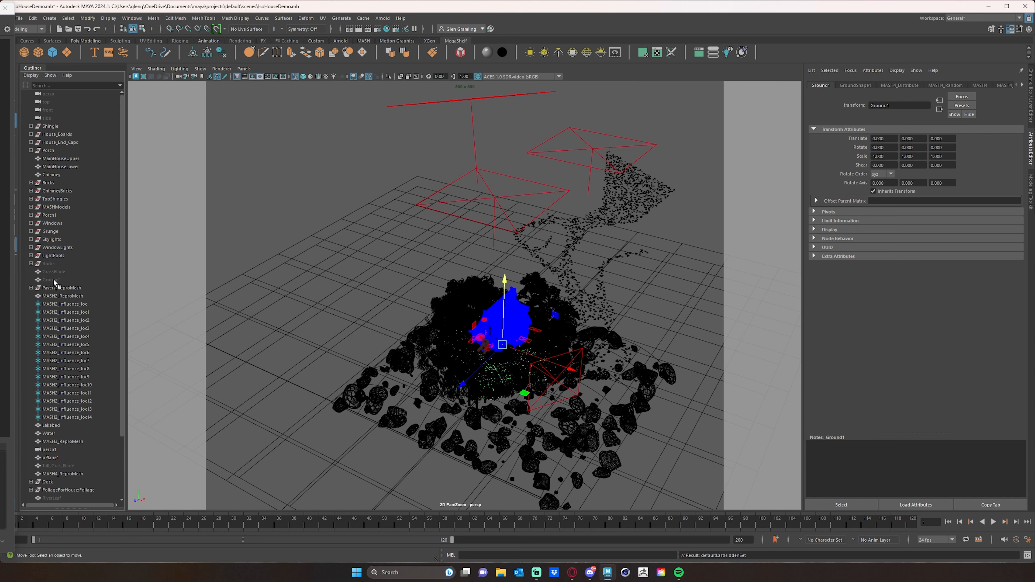
pyautogui.click(57, 280)
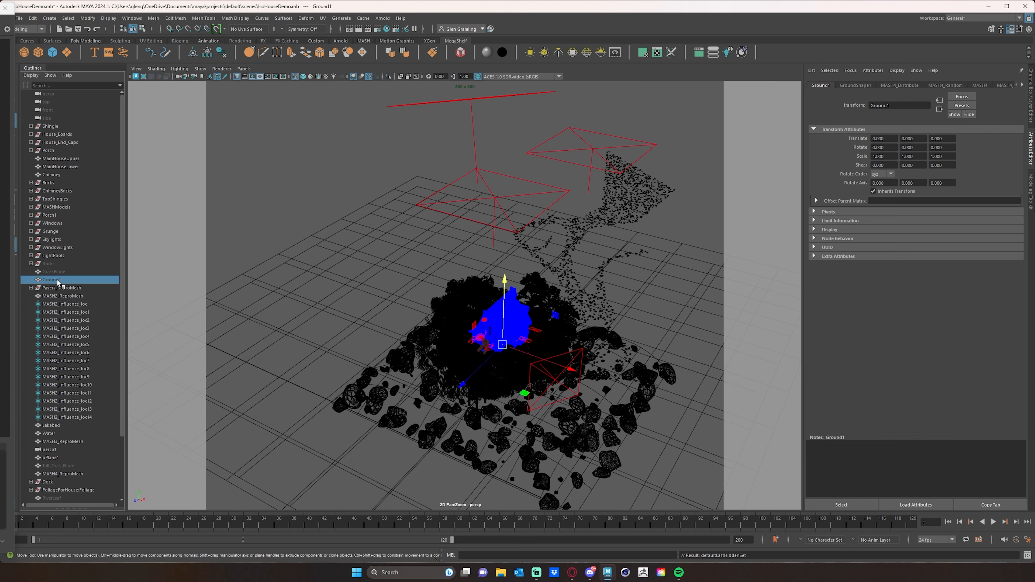
pyautogui.hotkey('shift', 'h')
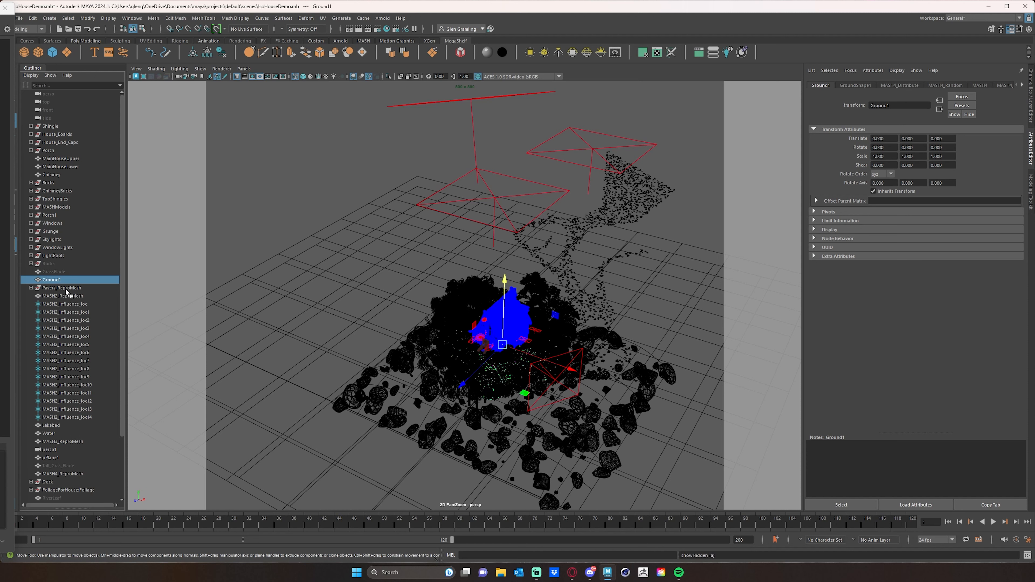
# Hide the Pavers_ReproMesh group and the MASH2_ReproMesh object
pyautogui.click(66, 288)
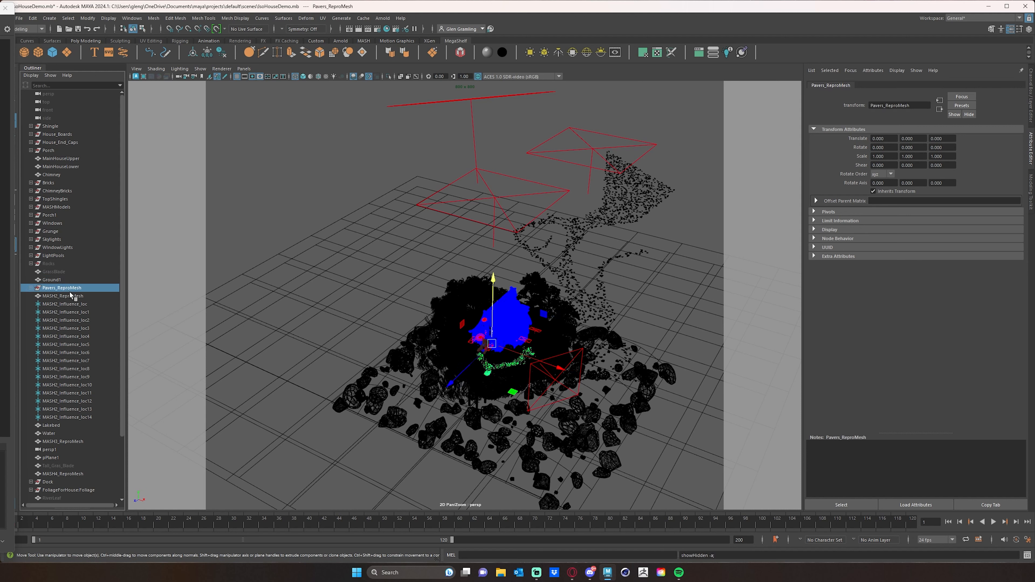
pyautogui.hotkey('ctrl', 'h')
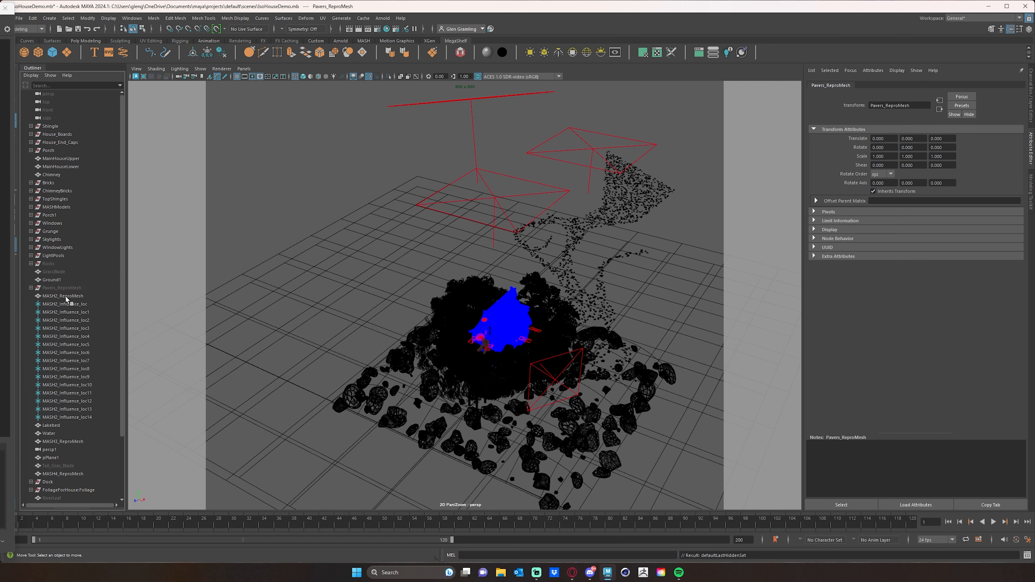
pyautogui.click(66, 296)
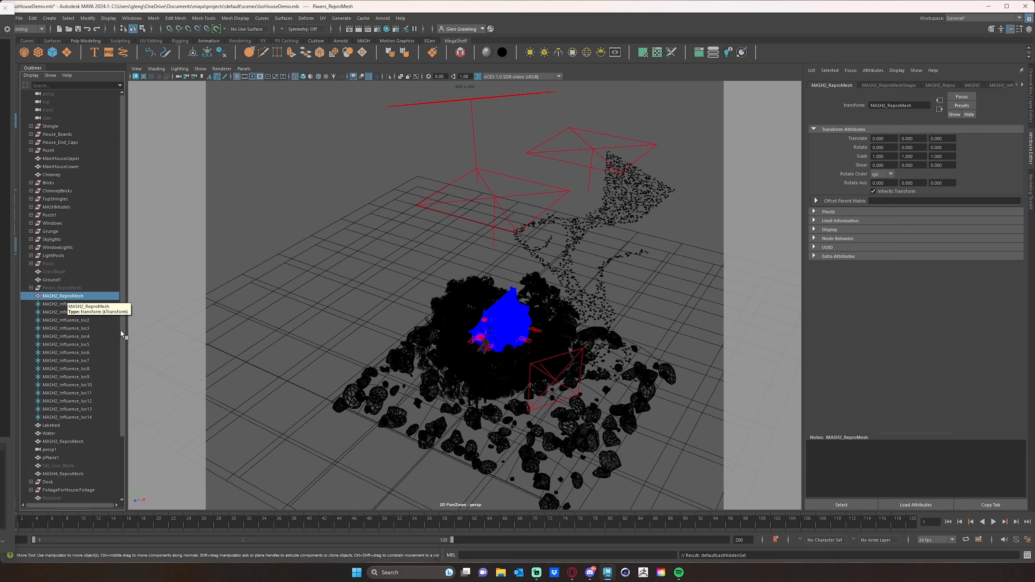
pyautogui.hotkey('ctrl', 'h')
# Hide the MASH3_ReproMesh lake rocks and the MASH4_ReproMesh ground cover
pyautogui.moveTo(122, 329); pyautogui.dragTo(118, 395)
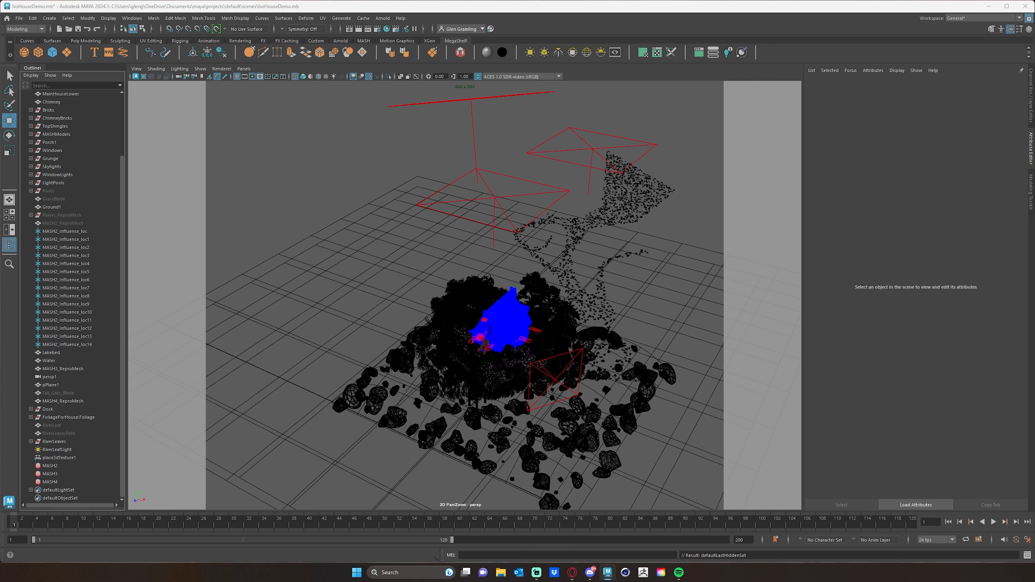
pyautogui.click(69, 367)
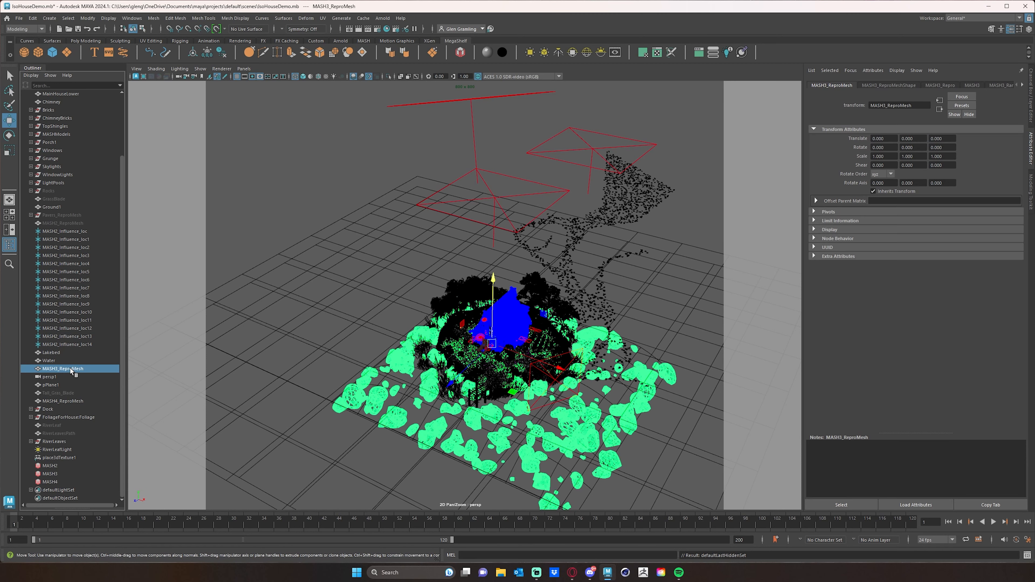
pyautogui.hotkey('ctrl', 'h')
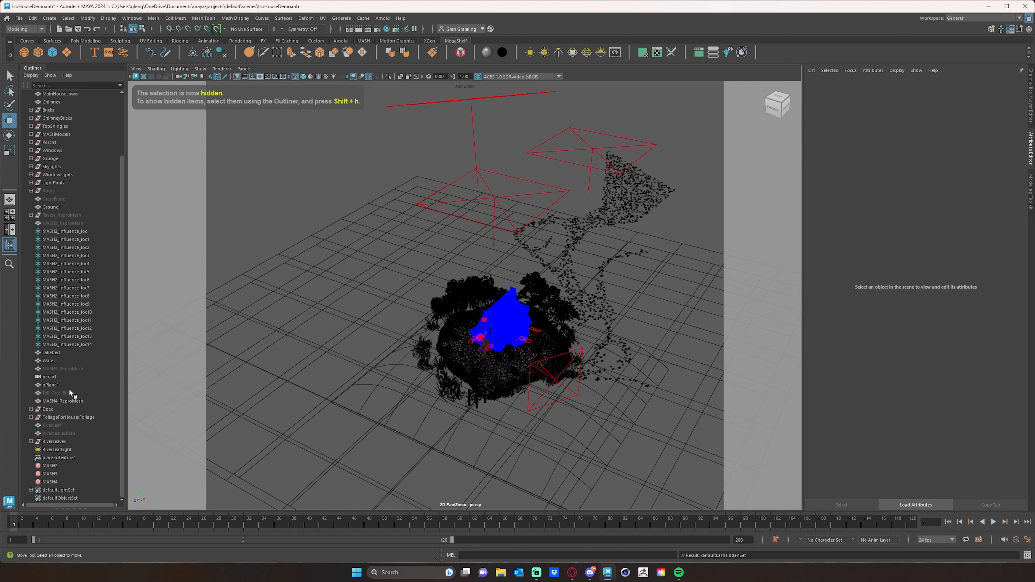
pyautogui.click(62, 401)
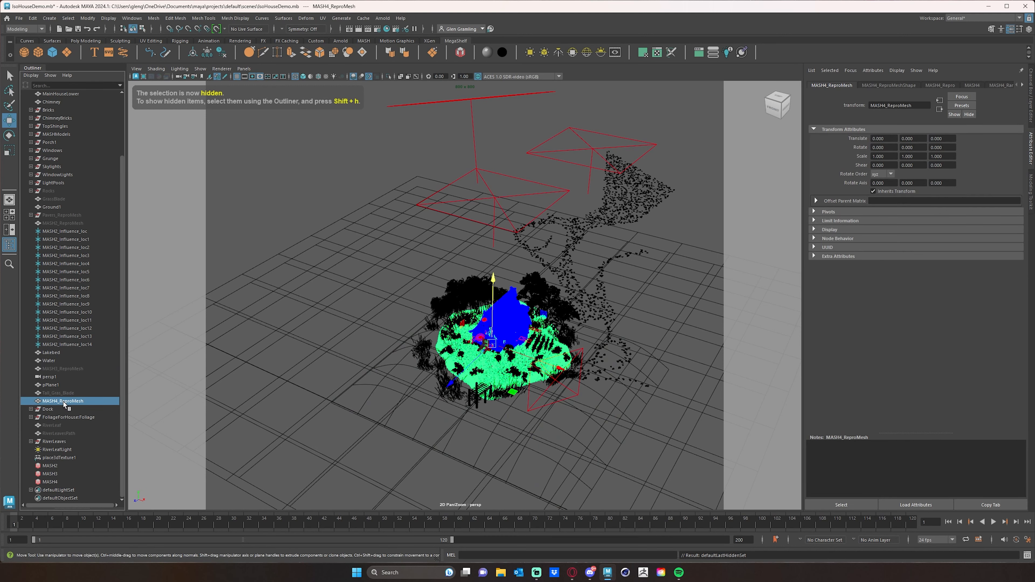
pyautogui.hotkey('ctrl', 'h')
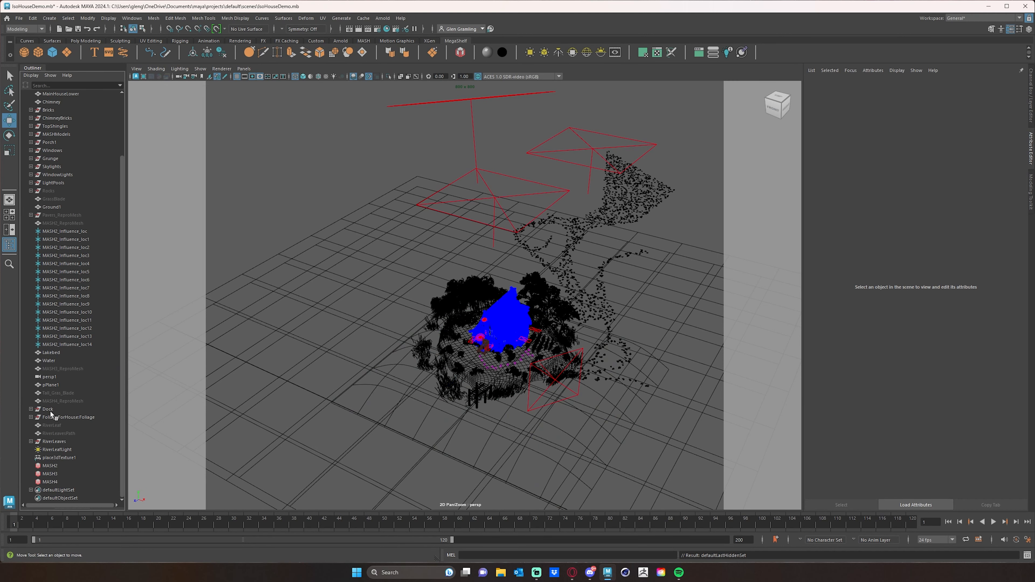
# Hide the FoliageForHouse:Foliage group around the house
pyautogui.click(51, 410)
pyautogui.click(61, 419)
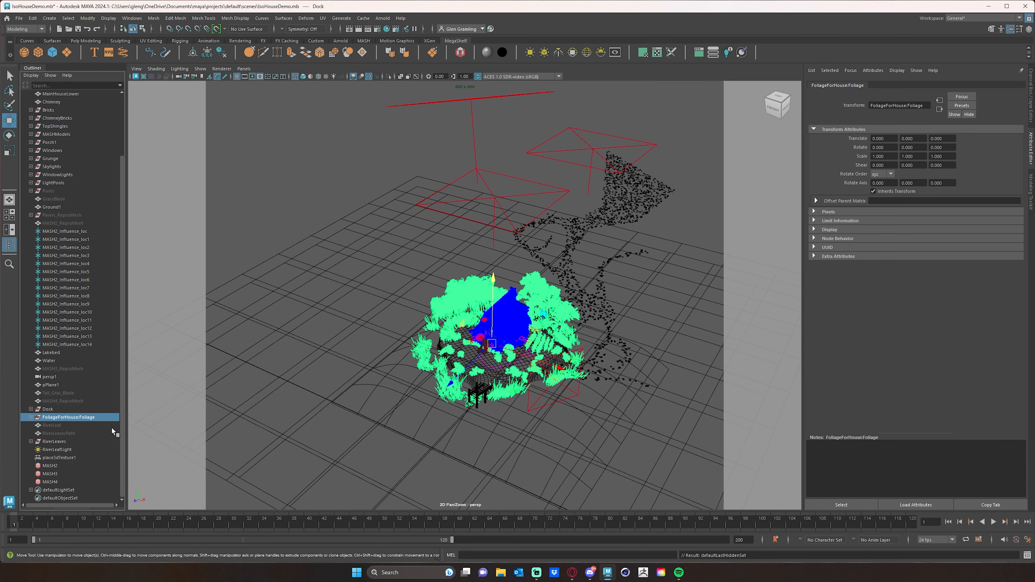
pyautogui.hotkey('ctrl', 'h')
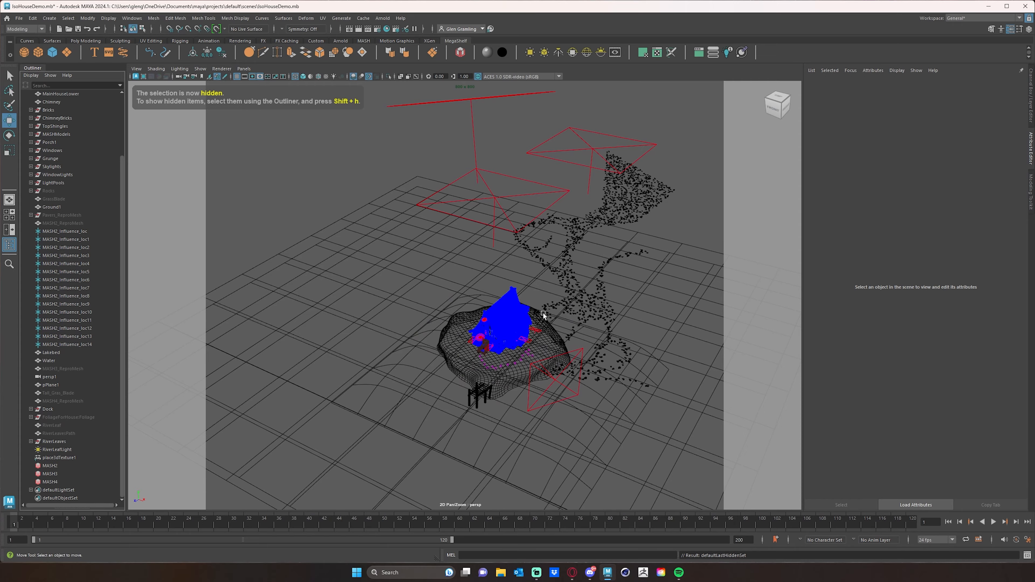
# Examine the house, its ground mesh and the scattered river leaves from several angles
pyautogui.keyDown('alt'); pyautogui.moveTo(521, 346); pyautogui.dragTo(463, 322); pyautogui.keyUp('alt')
pyautogui.keyDown('alt'); pyautogui.moveTo(463, 322); pyautogui.dragTo(501, 326, button='right'); pyautogui.keyUp('alt')
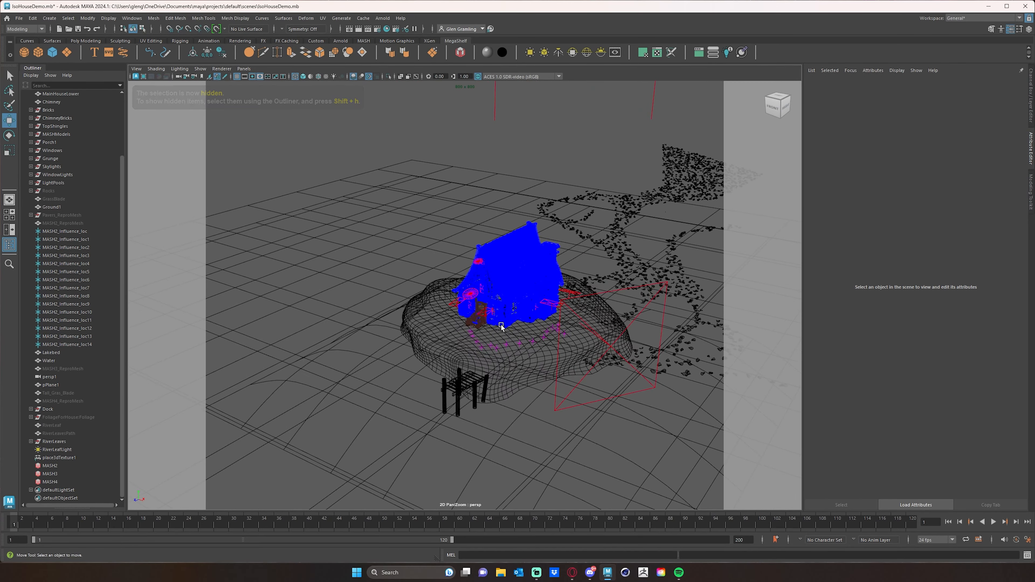
pyautogui.keyDown('alt'); pyautogui.moveTo(502, 326); pyautogui.dragTo(553, 329); pyautogui.keyUp('alt')
pyautogui.keyDown('alt'); pyautogui.moveTo(556, 321); pyautogui.dragTo(509, 324, button='middle'); pyautogui.keyUp('alt')
pyautogui.keyDown('alt'); pyautogui.moveTo(509, 324); pyautogui.dragTo(553, 333, button='right'); pyautogui.keyUp('alt')
pyautogui.keyDown('alt'); pyautogui.moveTo(571, 334); pyautogui.dragTo(542, 328); pyautogui.keyUp('alt')
pyautogui.keyDown('alt'); pyautogui.moveTo(542, 327); pyautogui.dragTo(542, 334, button='right'); pyautogui.keyUp('alt')
pyautogui.keyDown('alt'); pyautogui.moveTo(520, 305); pyautogui.dragTo(555, 298); pyautogui.keyUp('alt')
pyautogui.keyDown('alt'); pyautogui.moveTo(604, 342); pyautogui.dragTo(564, 347, button='middle'); pyautogui.keyUp('alt')
pyautogui.keyDown('alt'); pyautogui.moveTo(565, 346); pyautogui.dragTo(532, 349, button='right'); pyautogui.keyUp('alt')
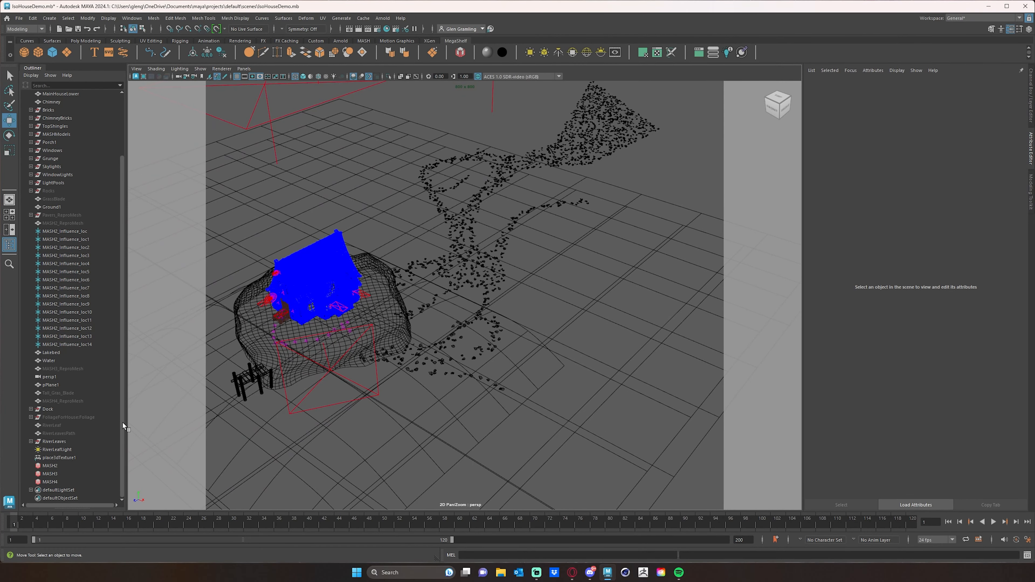
# Unhide the RiverLeavesPath mesh and display the viewport in textured shading
pyautogui.click(46, 433)
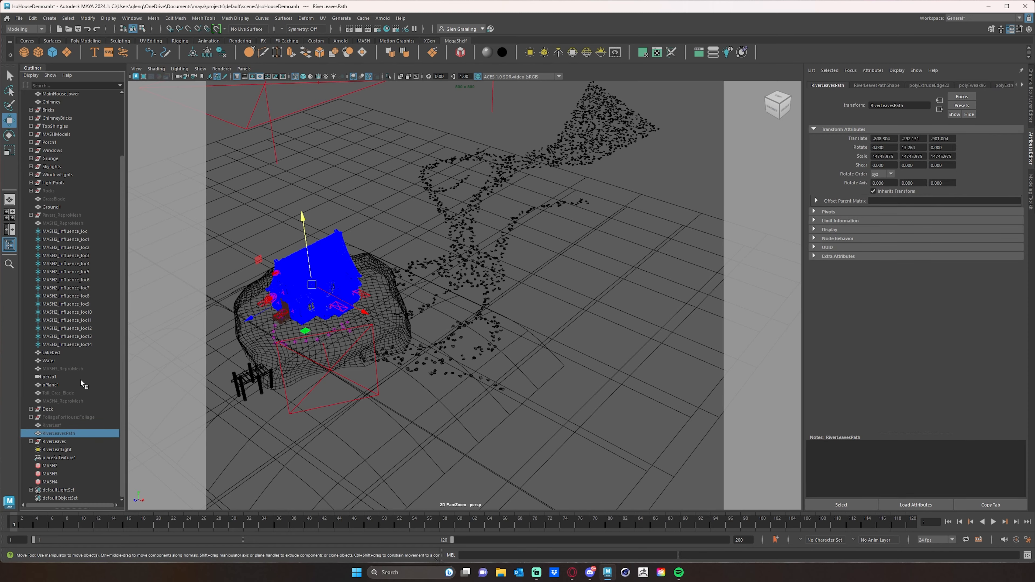
pyautogui.hotkey('shift', 'h')
pyautogui.keyDown('alt'); pyautogui.moveTo(558, 313); pyautogui.dragTo(529, 332); pyautogui.keyUp('alt')
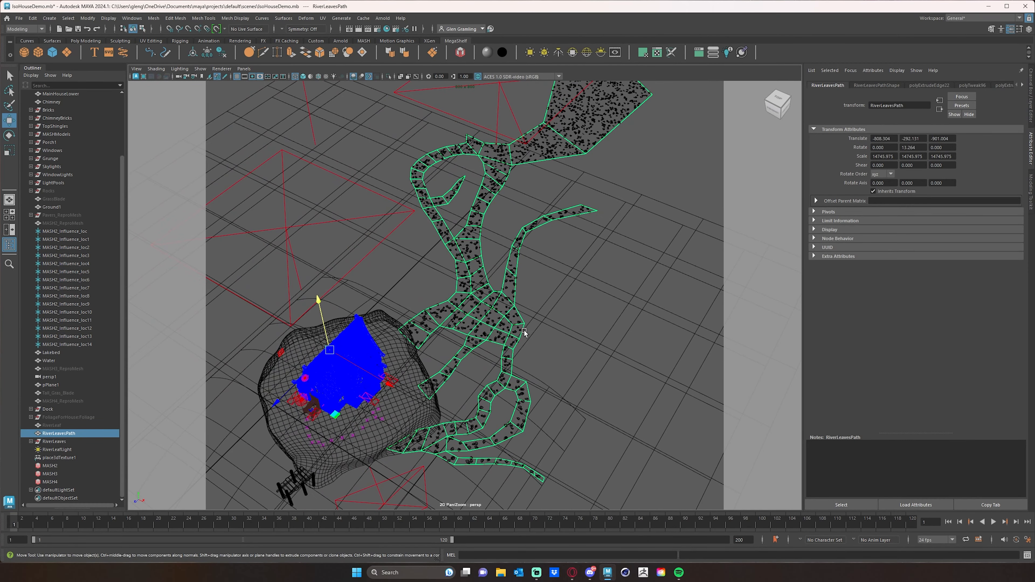
pyautogui.press('6')
# Examine how the RiverLeavesPath mesh runs and branches beside the house, from several angles
pyautogui.keyDown('alt'); pyautogui.moveTo(596, 266); pyautogui.dragTo(363, 306); pyautogui.keyUp('alt')
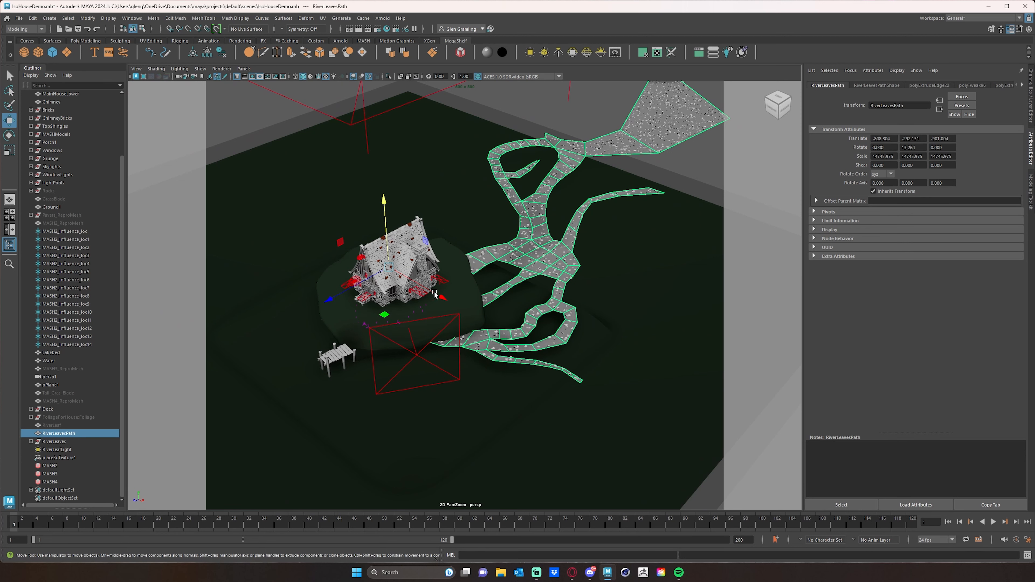
pyautogui.keyDown('alt'); pyautogui.moveTo(477, 338); pyautogui.dragTo(542, 336); pyautogui.keyUp('alt')
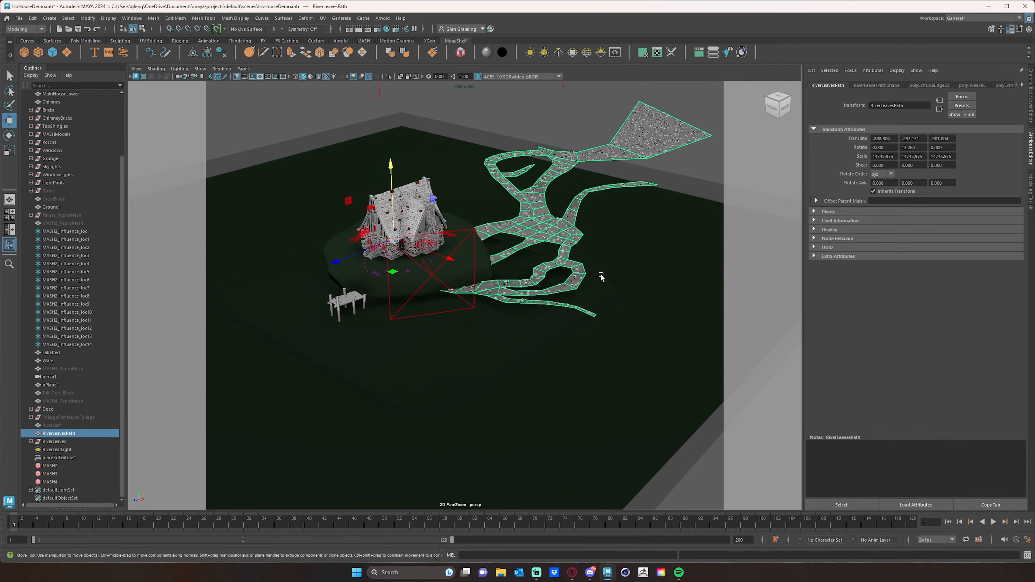
pyautogui.keyDown('alt'); pyautogui.moveTo(590, 314); pyautogui.dragTo(528, 281); pyautogui.keyUp('alt')
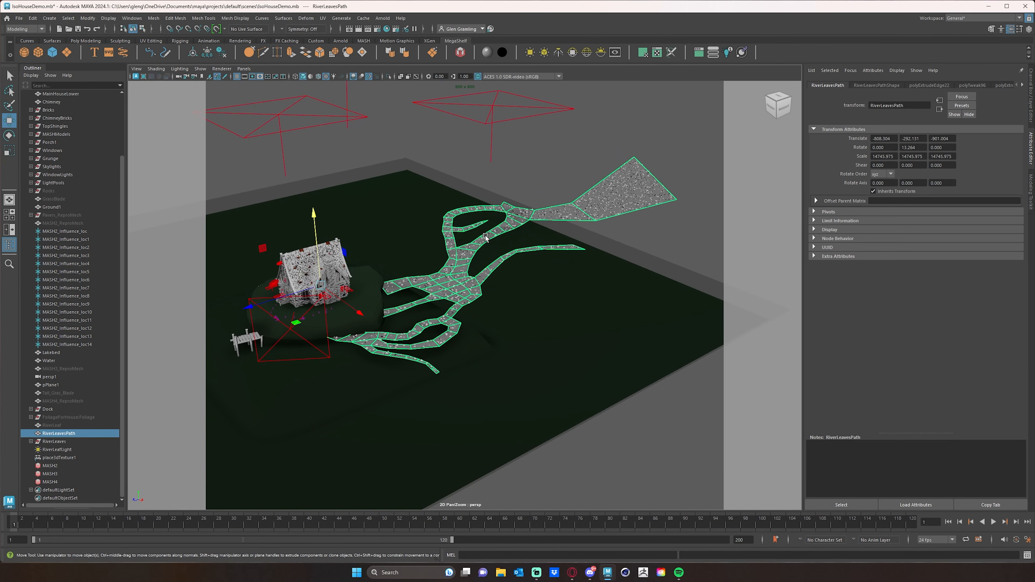
pyautogui.keyDown('alt'); pyautogui.moveTo(517, 381); pyautogui.dragTo(557, 384); pyautogui.keyUp('alt')
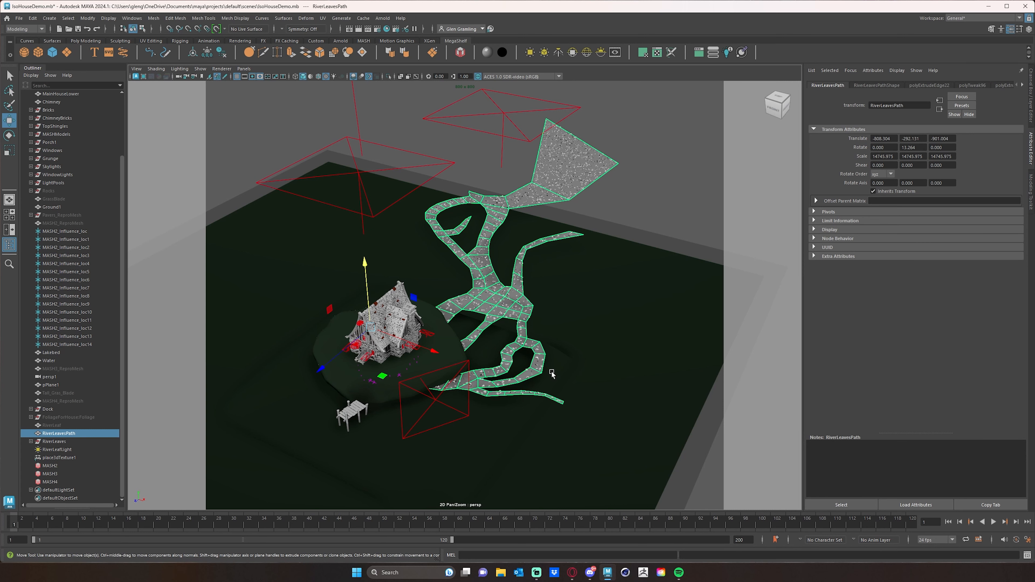
pyautogui.keyDown('alt'); pyautogui.moveTo(539, 373); pyautogui.dragTo(532, 367); pyautogui.keyUp('alt')
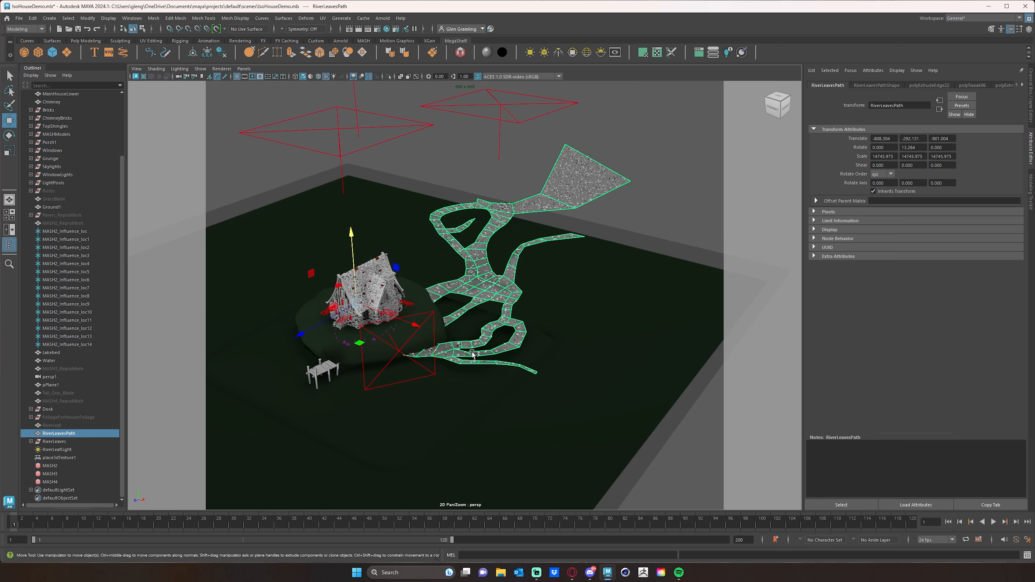
pyautogui.keyDown('alt'); pyautogui.moveTo(460, 308); pyautogui.dragTo(484, 323); pyautogui.keyUp('alt')
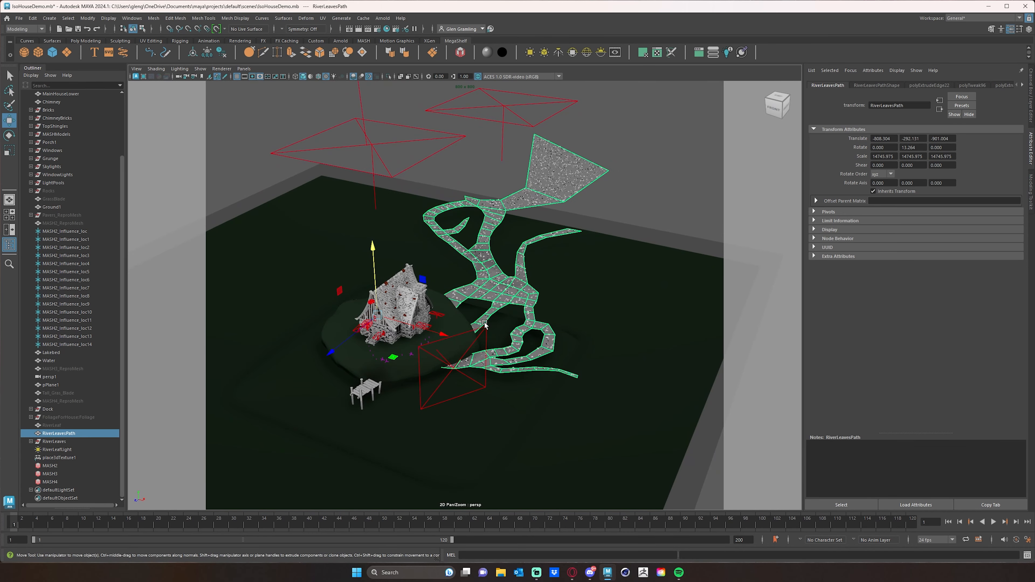
pyautogui.keyDown('alt'); pyautogui.moveTo(582, 313); pyautogui.dragTo(593, 325); pyautogui.keyUp('alt')
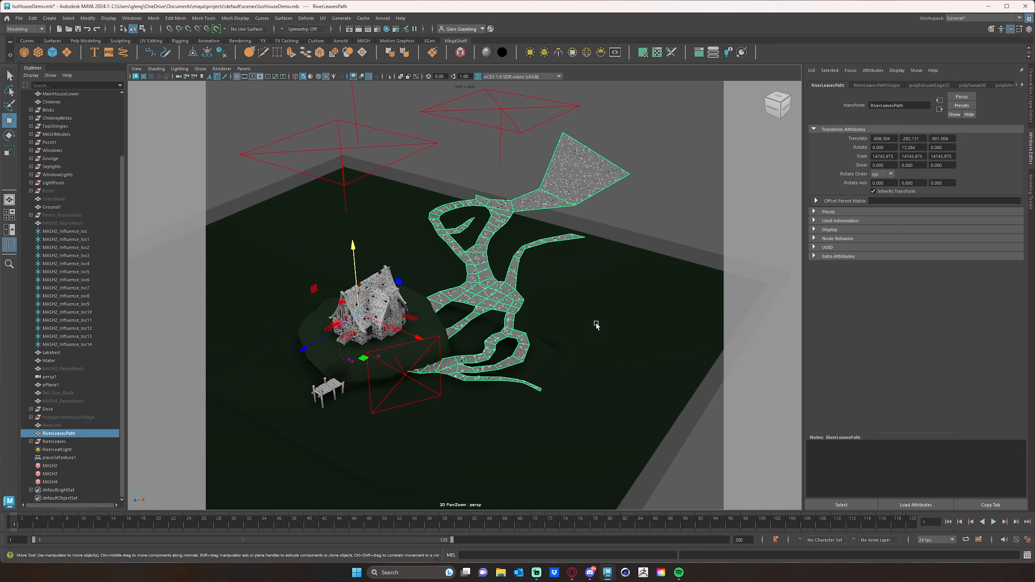
pyautogui.keyDown('alt'); pyautogui.moveTo(550, 334); pyautogui.dragTo(542, 360); pyautogui.keyUp('alt')
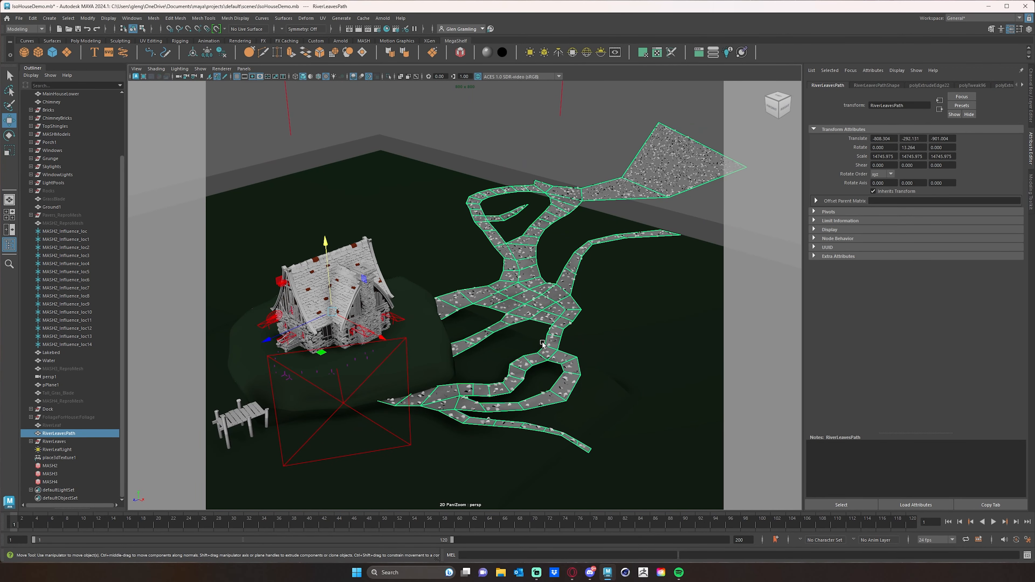
pyautogui.moveTo(510, 324)
pyautogui.keyDown('alt'); pyautogui.mouseDown()
pyautogui.moveTo(491, 331)
pyautogui.moveTo(517, 327)
pyautogui.mouseUp(); pyautogui.keyUp('alt')
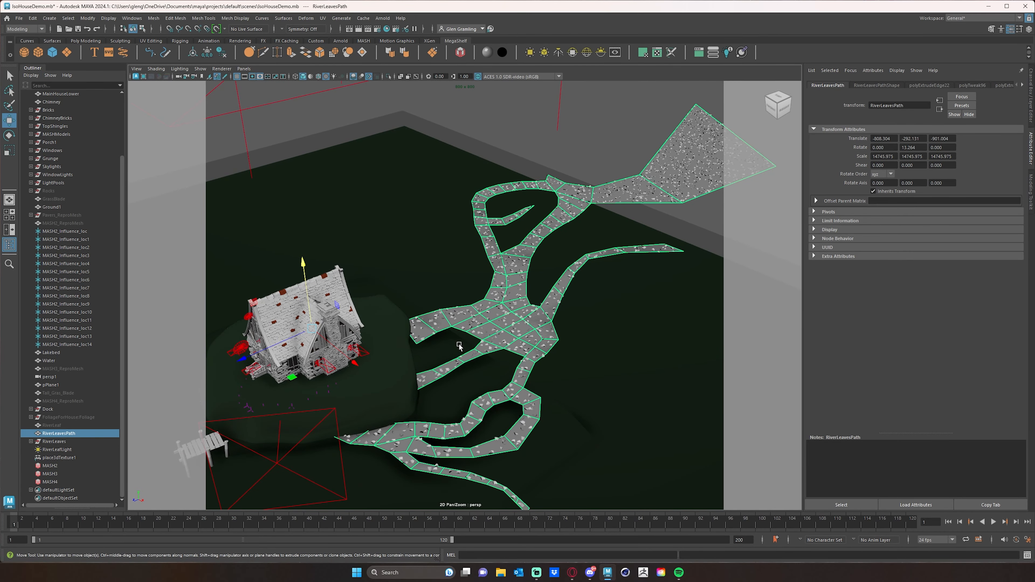
# Compare the layout of the RiverLeavesPath mesh with the floating leaves in the finished Arnold render
pyautogui.keyDown('alt'); pyautogui.moveTo(554, 357); pyautogui.dragTo(437, 345); pyautogui.keyUp('alt')
pyautogui.keyDown('alt'); pyautogui.moveTo(541, 394); pyautogui.dragTo(444, 403); pyautogui.keyUp('alt')
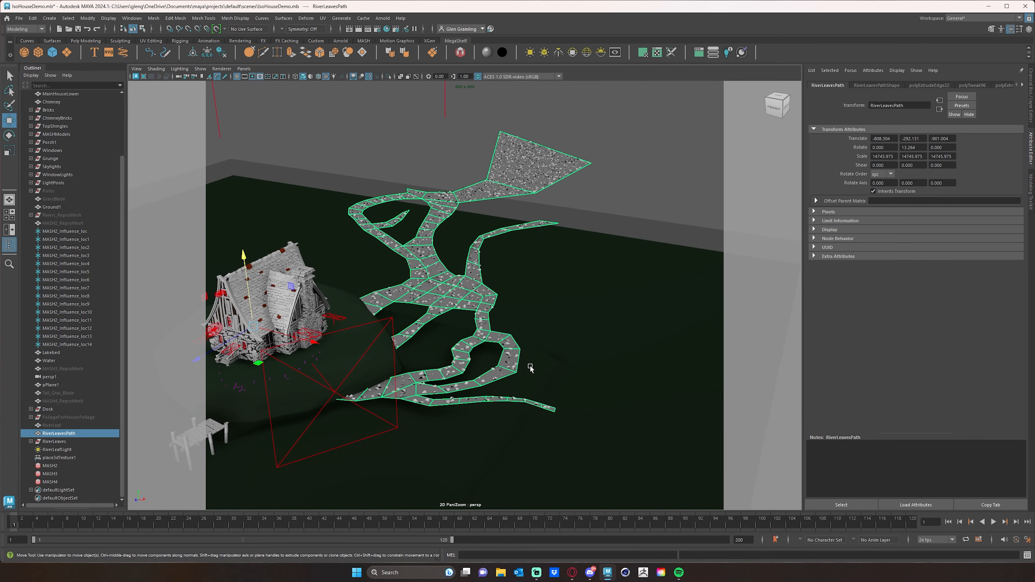
pyautogui.keyDown('alt'); pyautogui.moveTo(451, 321); pyautogui.dragTo(482, 354); pyautogui.keyUp('alt')
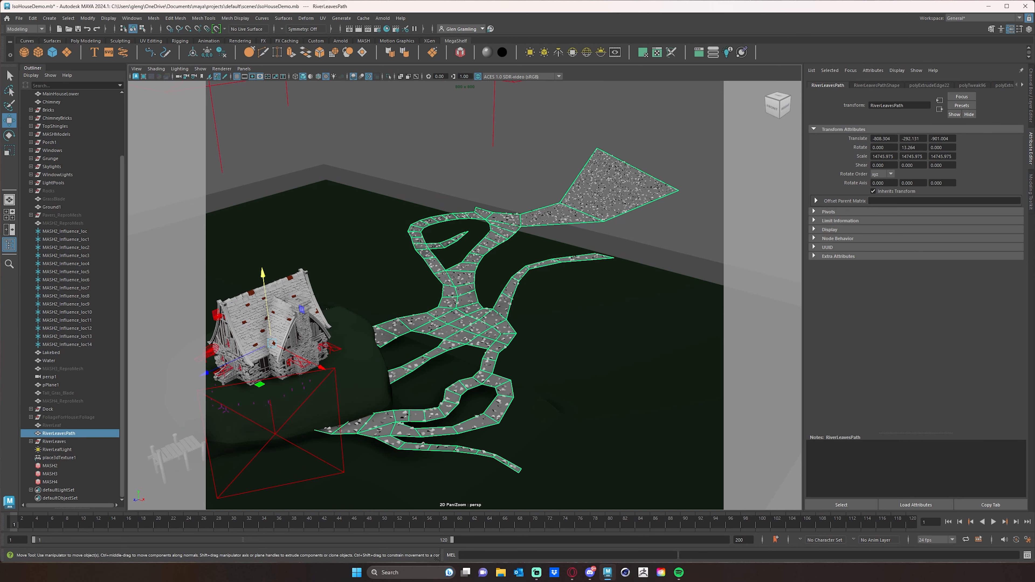
pyautogui.moveTo(0, 36); pyautogui.dragTo(586, 53)
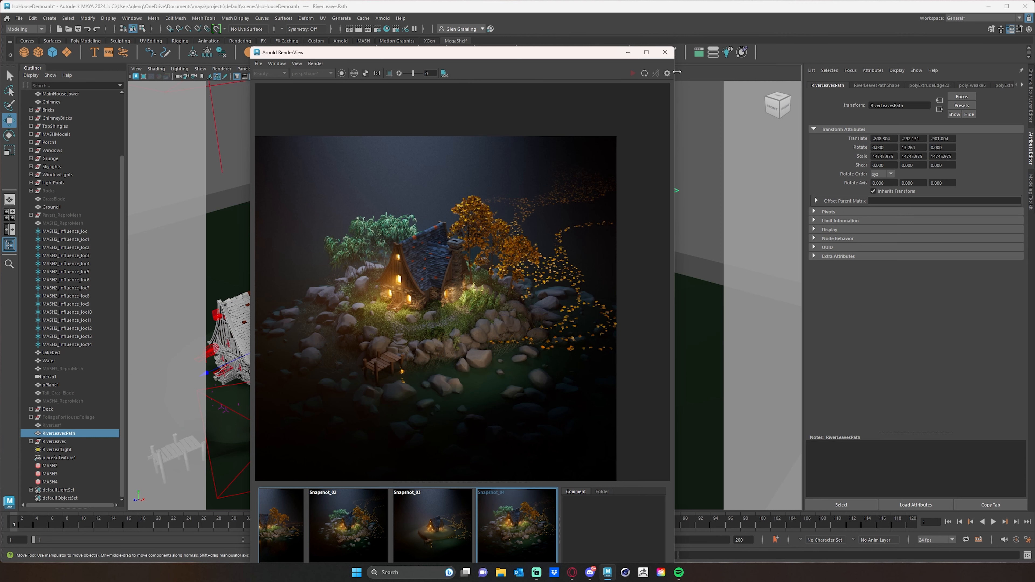
pyautogui.moveTo(578, 54); pyautogui.dragTo(0, 28)
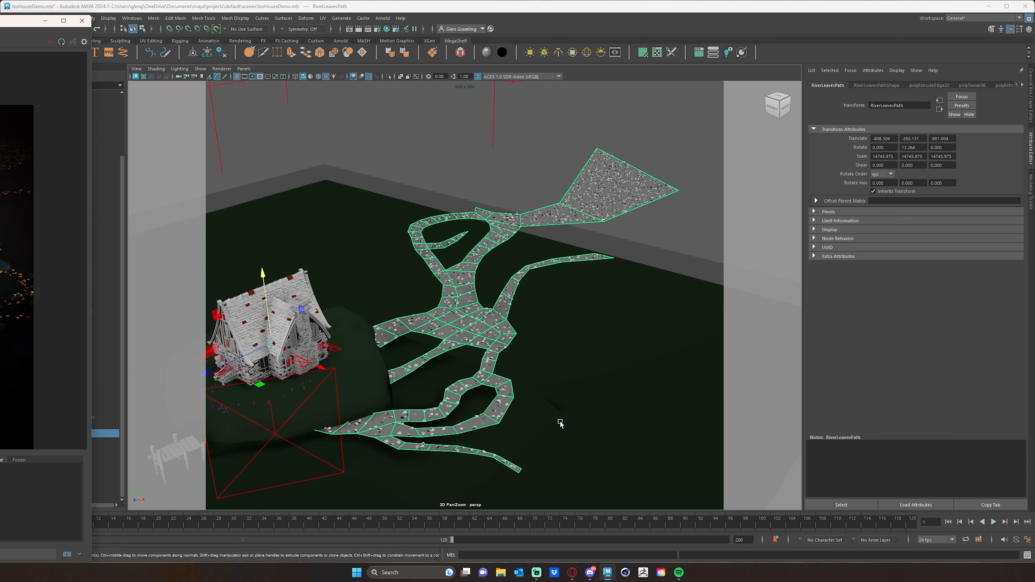
pyautogui.keyDown('alt'); pyautogui.moveTo(529, 357); pyautogui.dragTo(615, 347, button='middle'); pyautogui.keyUp('alt')
pyautogui.scroll(-1, 626, 341)
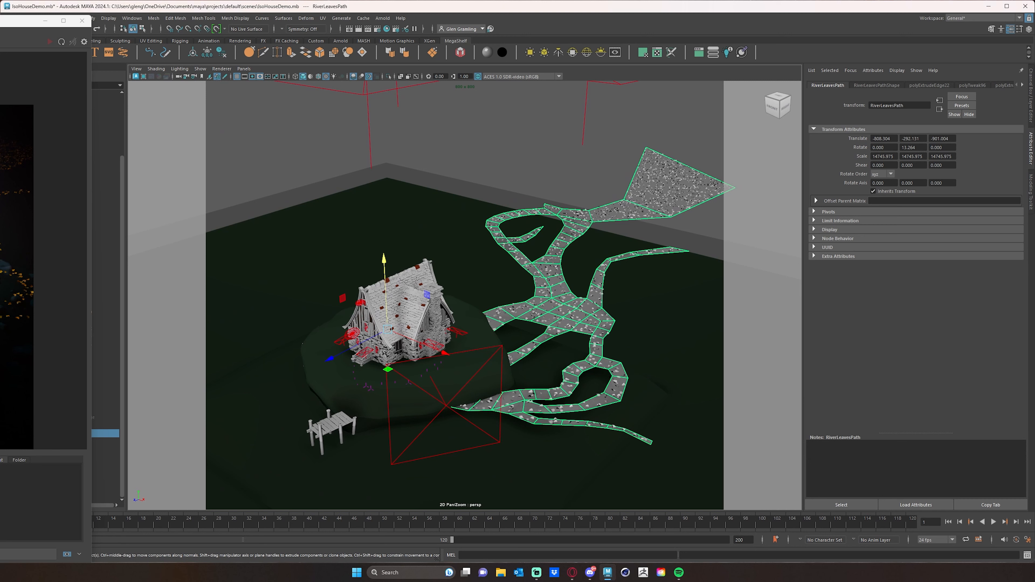
pyautogui.moveTo(61, 20); pyautogui.dragTo(0, 23)
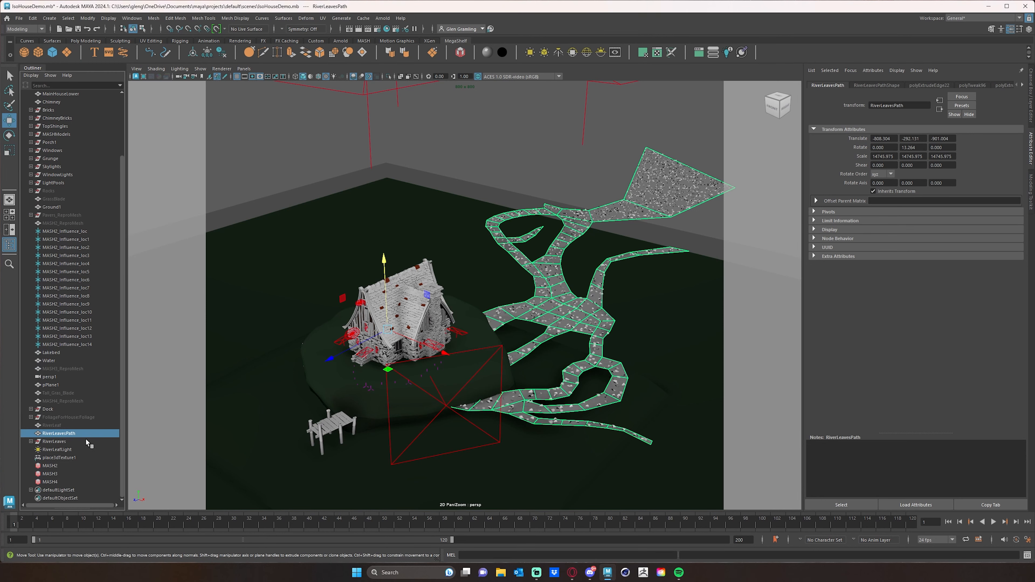
# Hide the RiverLeavesPath mesh so only the scattered river leaves are displayed beside the house
pyautogui.hotkey('ctrl', 'h')
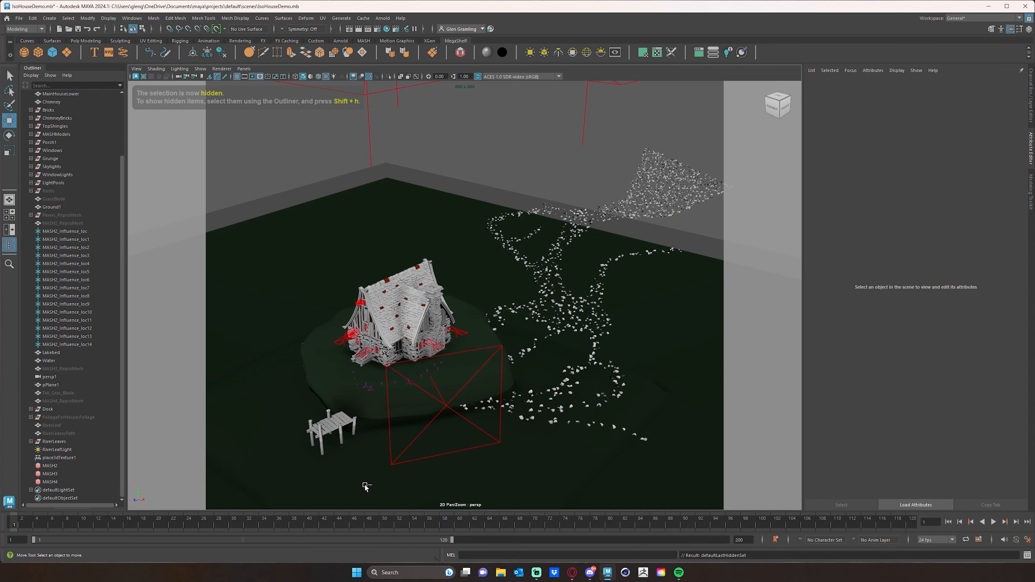
pyautogui.keyDown('alt'); pyautogui.moveTo(583, 372); pyautogui.dragTo(709, 145); pyautogui.keyUp('alt')
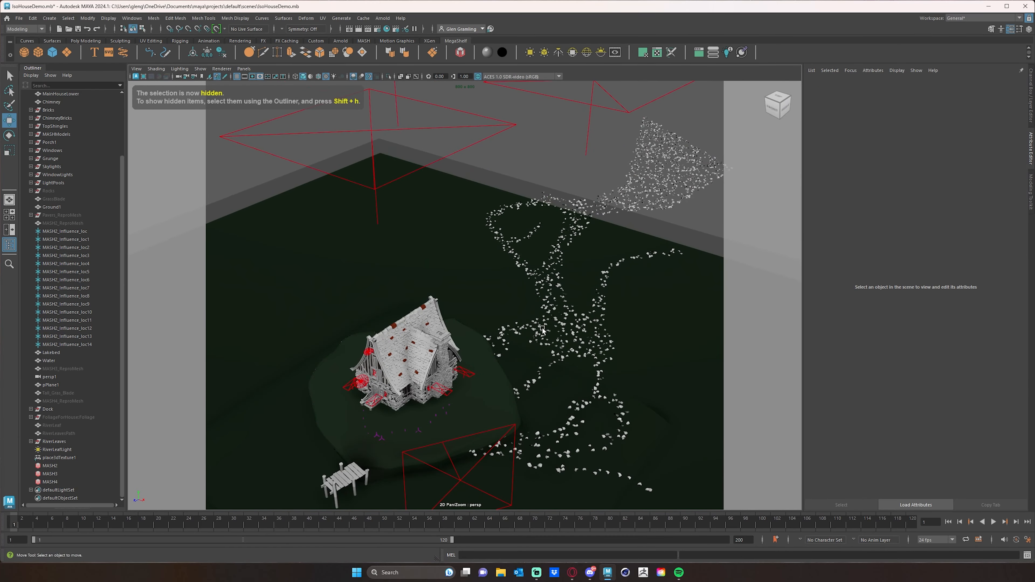
pyautogui.keyDown('alt'); pyautogui.moveTo(581, 379); pyautogui.dragTo(472, 363); pyautogui.keyUp('alt')
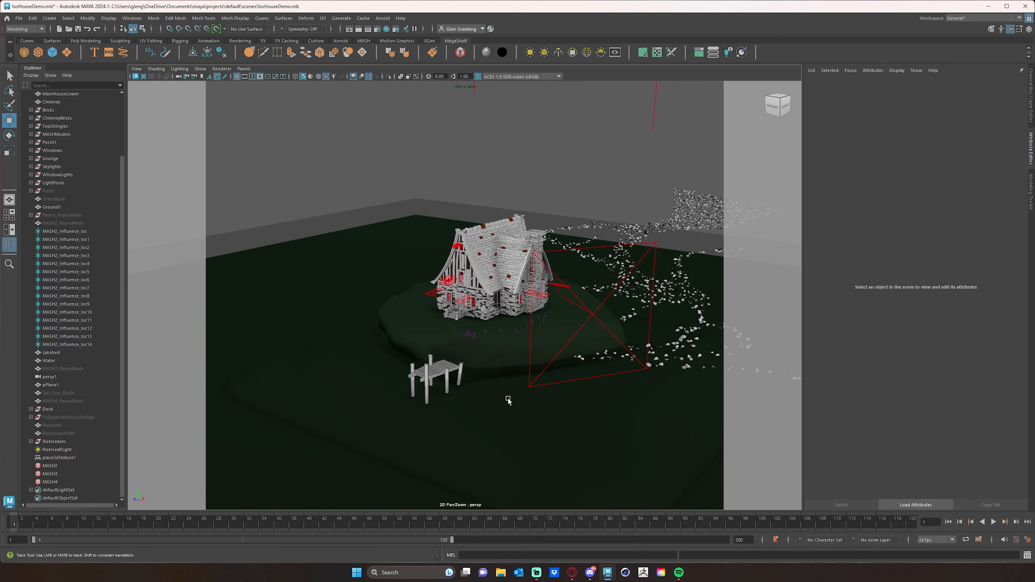
# Select the Water plane surrounding the house and dock
pyautogui.keyDown('alt'); pyautogui.moveTo(508, 401); pyautogui.dragTo(498, 375, button='middle'); pyautogui.keyUp('alt')
pyautogui.click(452, 400)
pyautogui.keyDown('alt'); pyautogui.moveTo(414, 287); pyautogui.dragTo(420, 294); pyautogui.keyUp('alt')
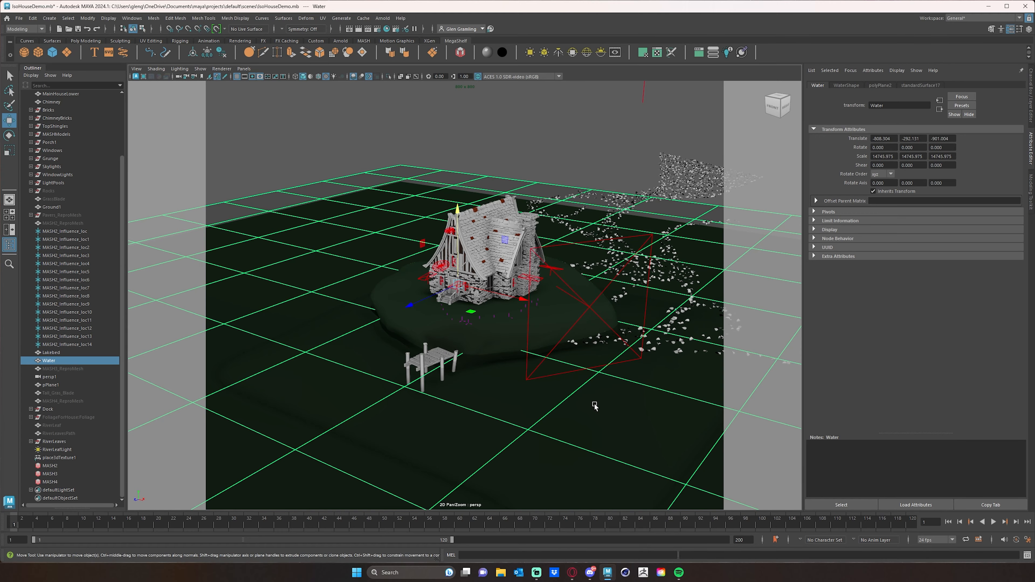
pyautogui.keyDown('alt'); pyautogui.moveTo(559, 417); pyautogui.dragTo(492, 365); pyautogui.keyUp('alt')
# Render the simplified scene in the Arnold RenderView, inspect the water reflections from a low angle, and stop the render
pyautogui.moveTo(0, 55); pyautogui.dragTo(547, 19)
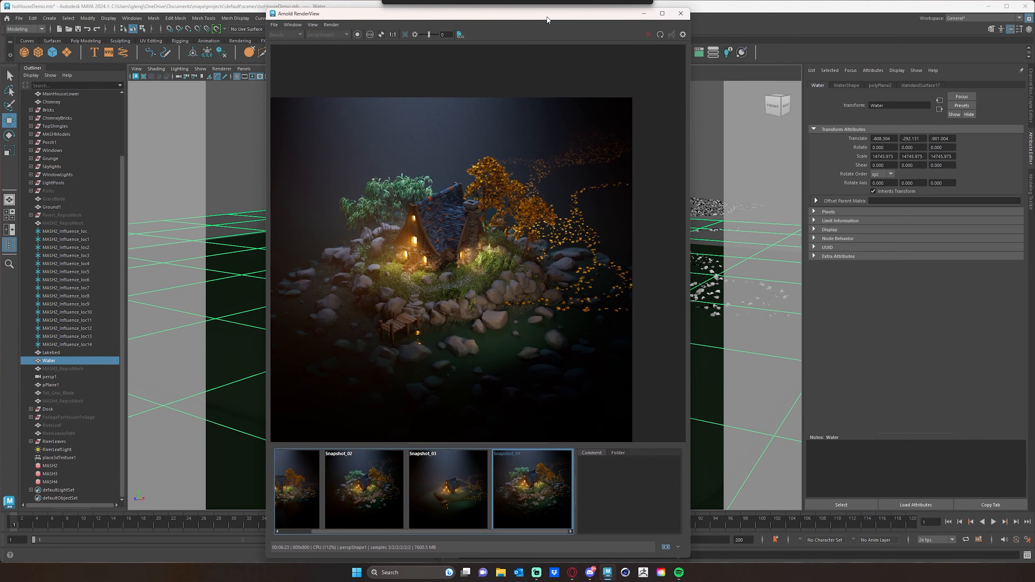
pyautogui.click(666, 547)
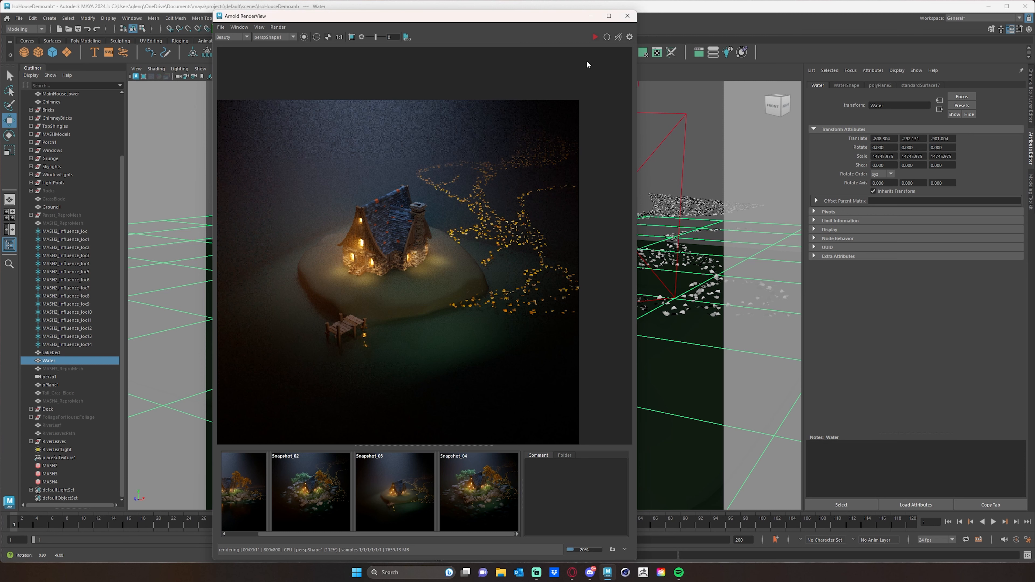
pyautogui.click(595, 37)
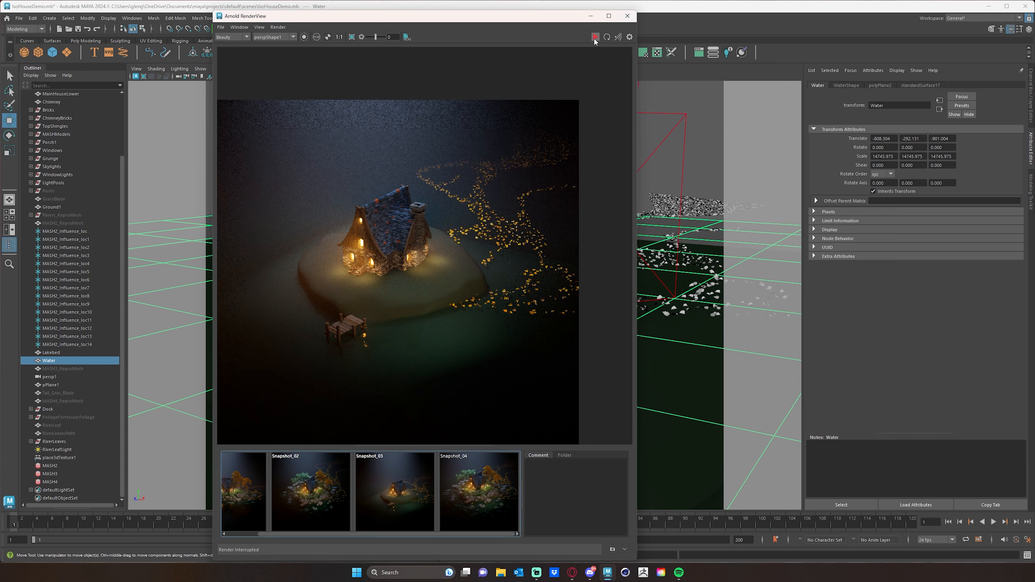
pyautogui.click(595, 38)
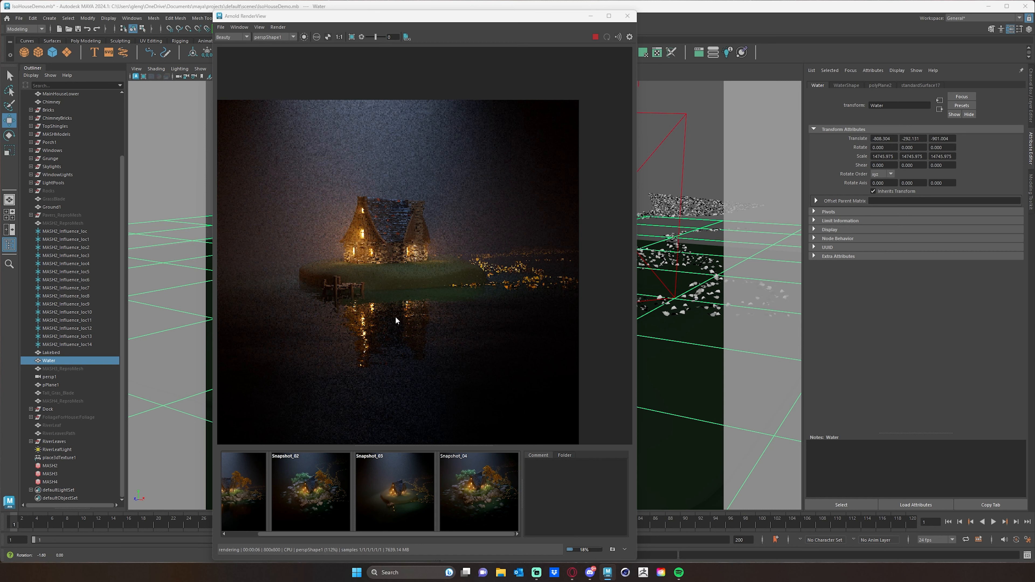
pyautogui.keyDown('alt'); pyautogui.moveTo(379, 326); pyautogui.dragTo(390, 327); pyautogui.keyUp('alt')
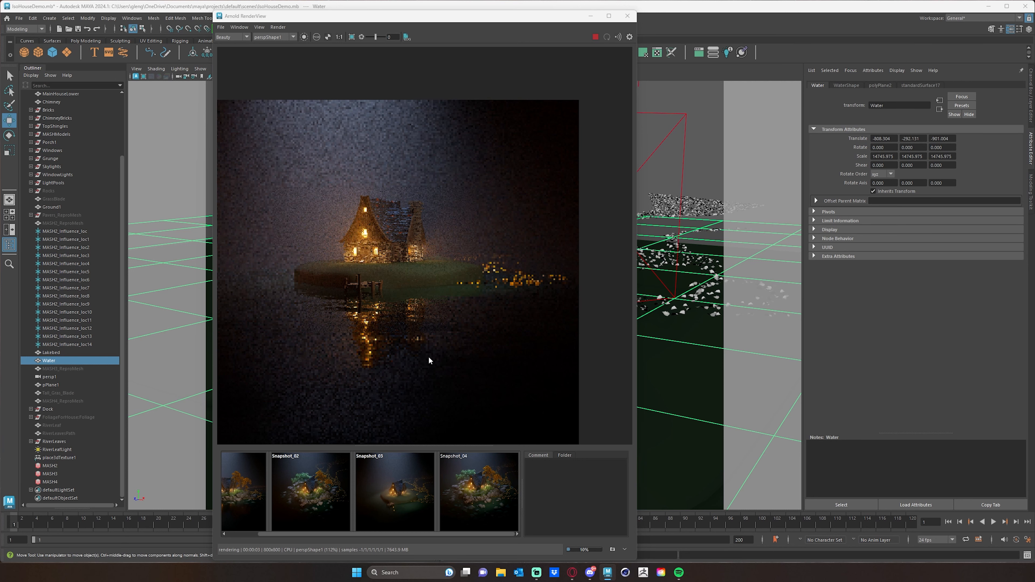
pyautogui.moveTo(478, 17); pyautogui.dragTo(389, 37)
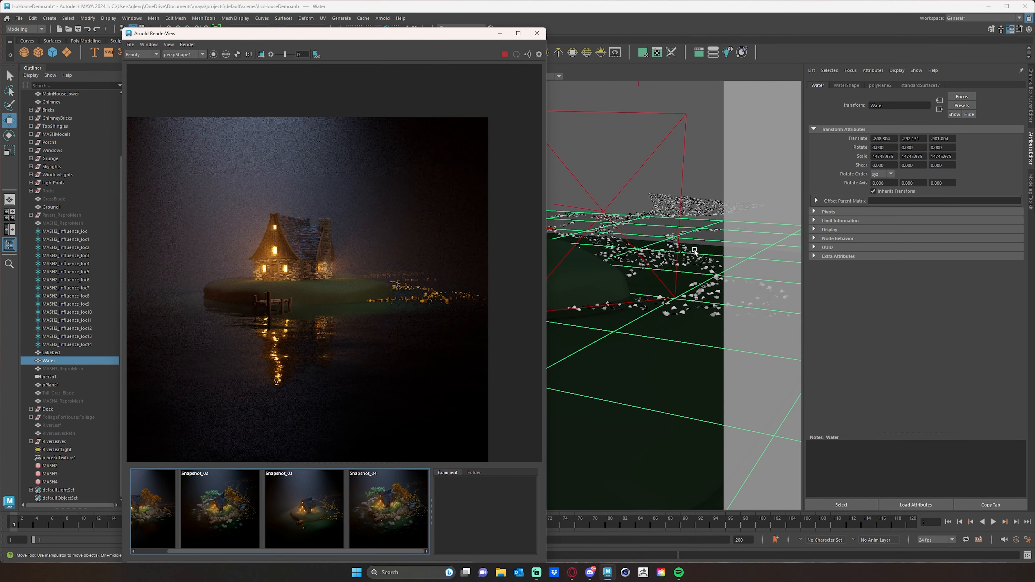
pyautogui.click(504, 54)
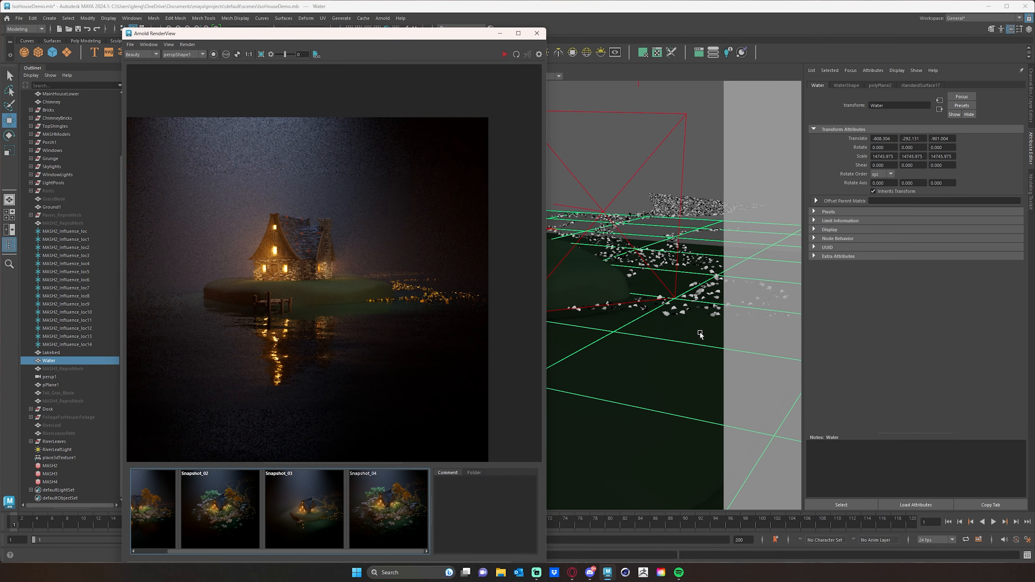
# Inspect the Water plane's standardSurface17 material and the textures available for its bump mapping
pyautogui.click(688, 225)
pyautogui.click(921, 86)
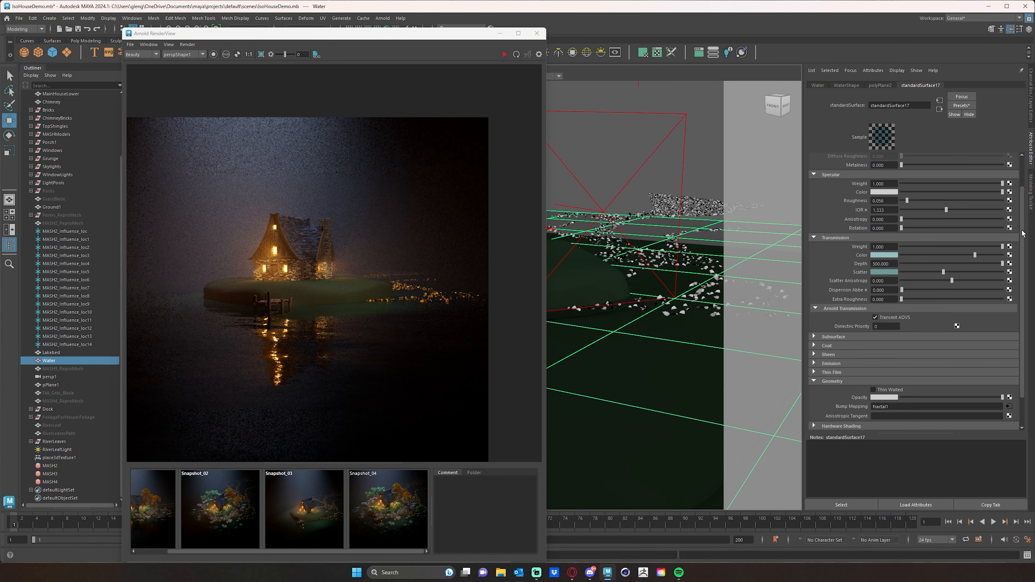
pyautogui.scroll(-2, 1023, 233)
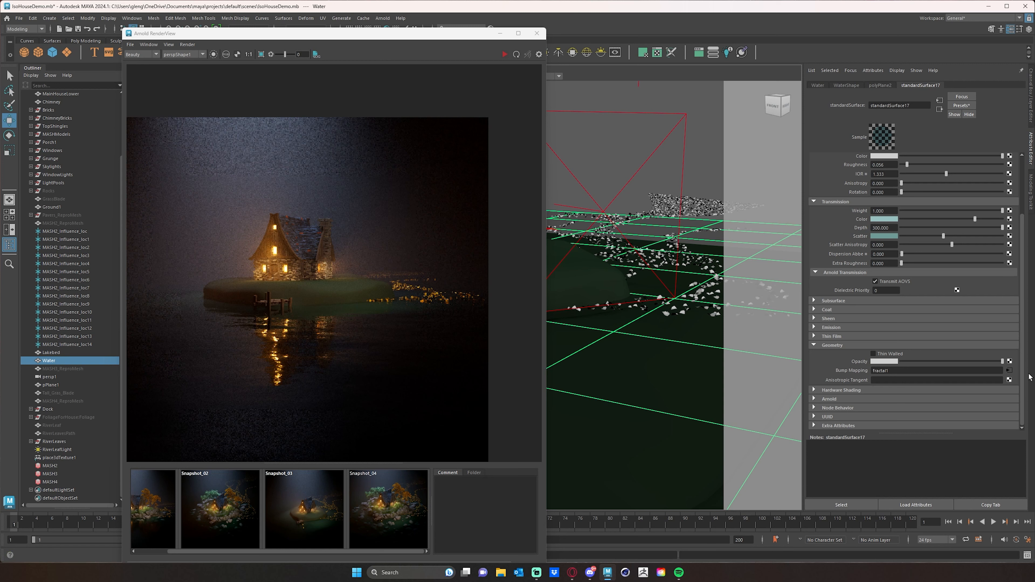
pyautogui.click(1008, 371)
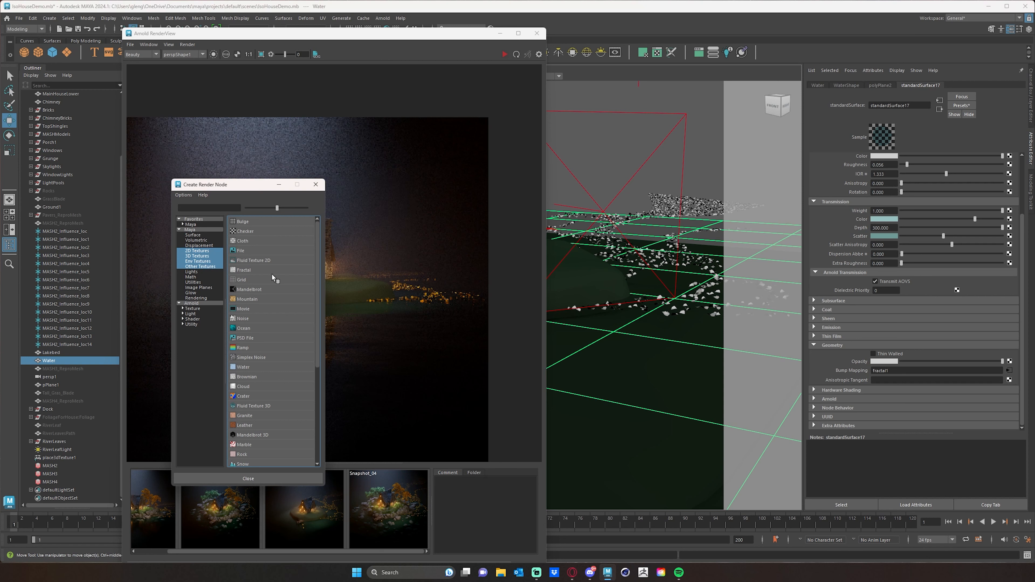
pyautogui.moveTo(237, 186); pyautogui.dragTo(303, 174)
pyautogui.click(354, 171)
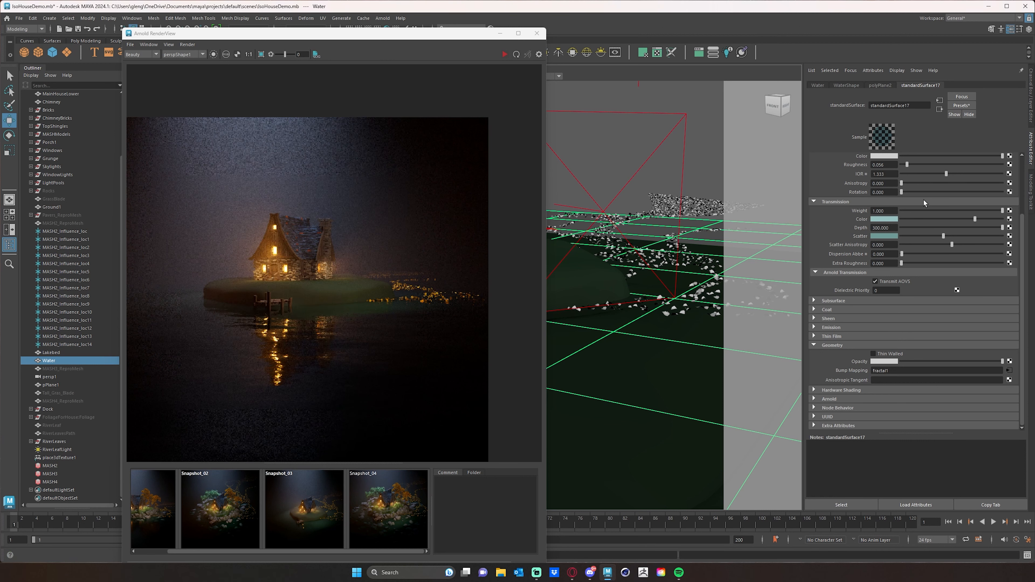
# Open the fractal1 texture behind the water's bump mapping and go to its connected bump2d2 node
pyautogui.click(1010, 370)
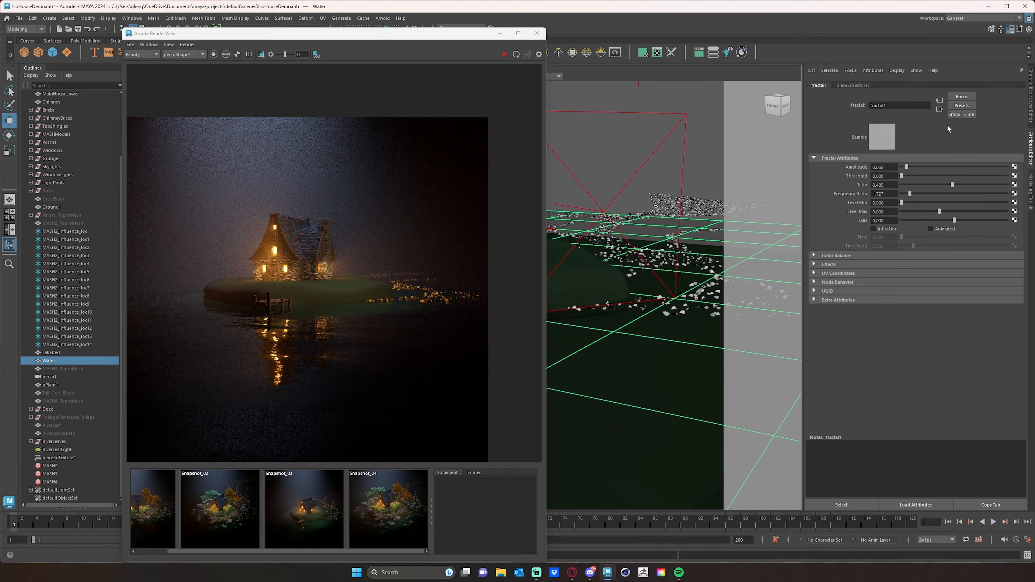
pyautogui.click(940, 101)
pyautogui.click(939, 109)
pyautogui.click(940, 109)
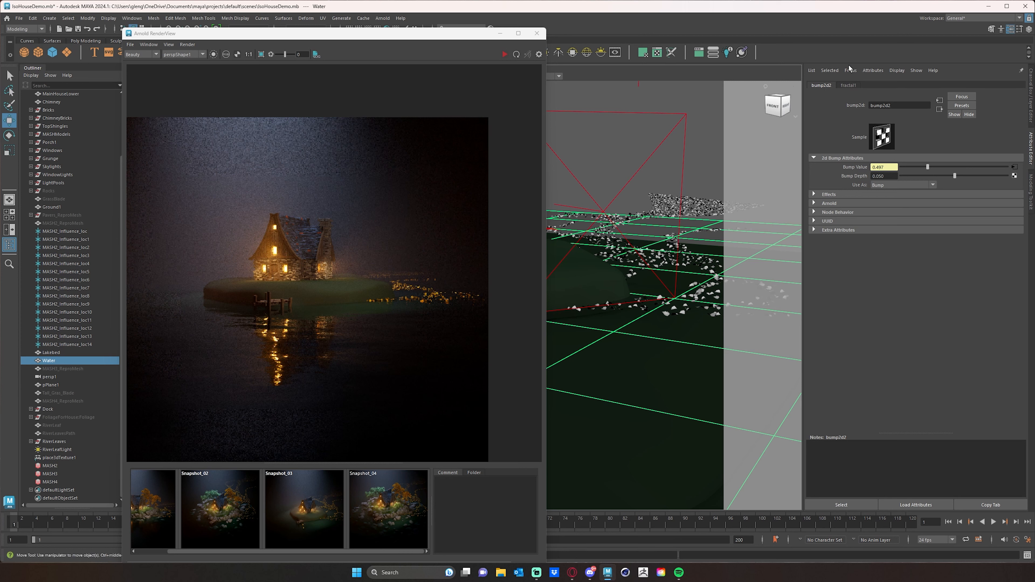
# Try a Bump Depth of 1 on the water's bump2d2 node and restart the Arnold render
pyautogui.click(889, 177)
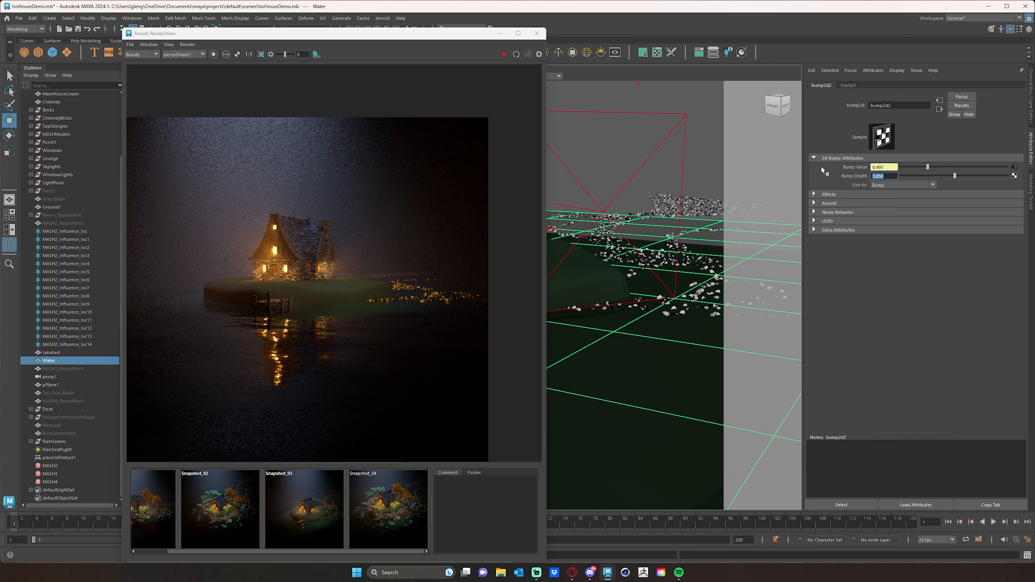
pyautogui.moveTo(473, 36); pyautogui.dragTo(530, 31)
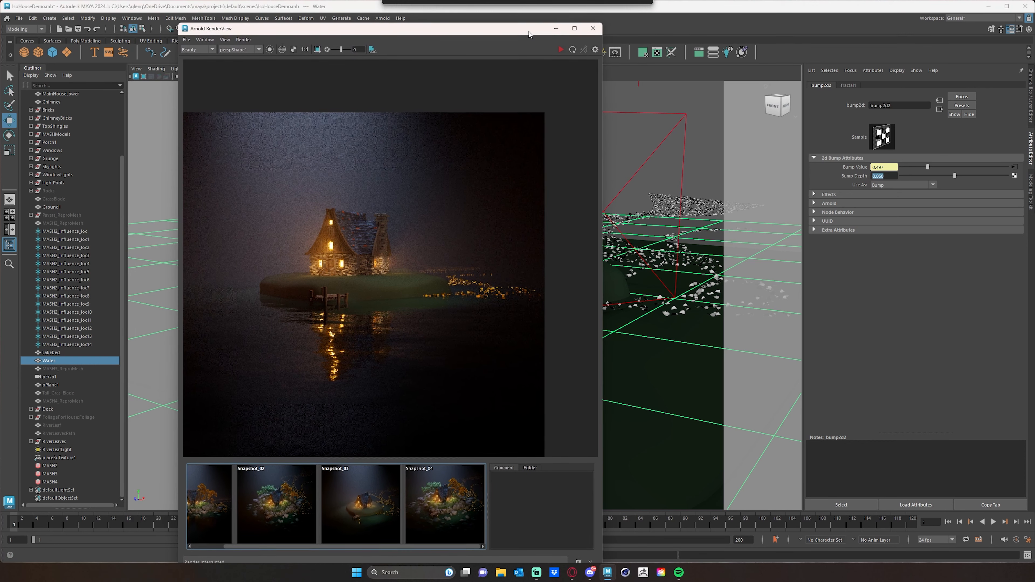
pyautogui.moveTo(891, 177); pyautogui.dragTo(860, 177)
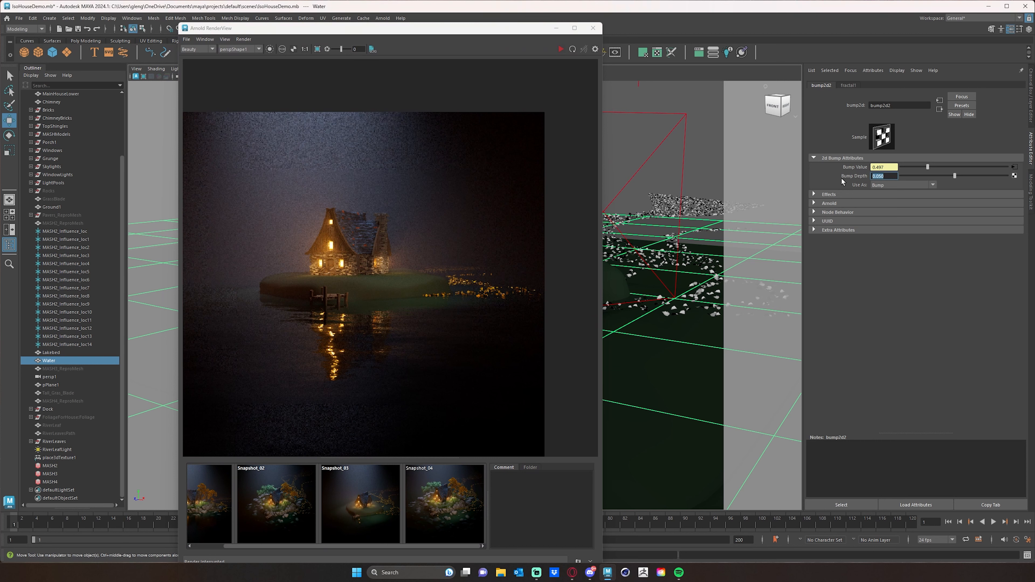
pyautogui.write('1')
pyautogui.press('Return')
pyautogui.click(561, 49)
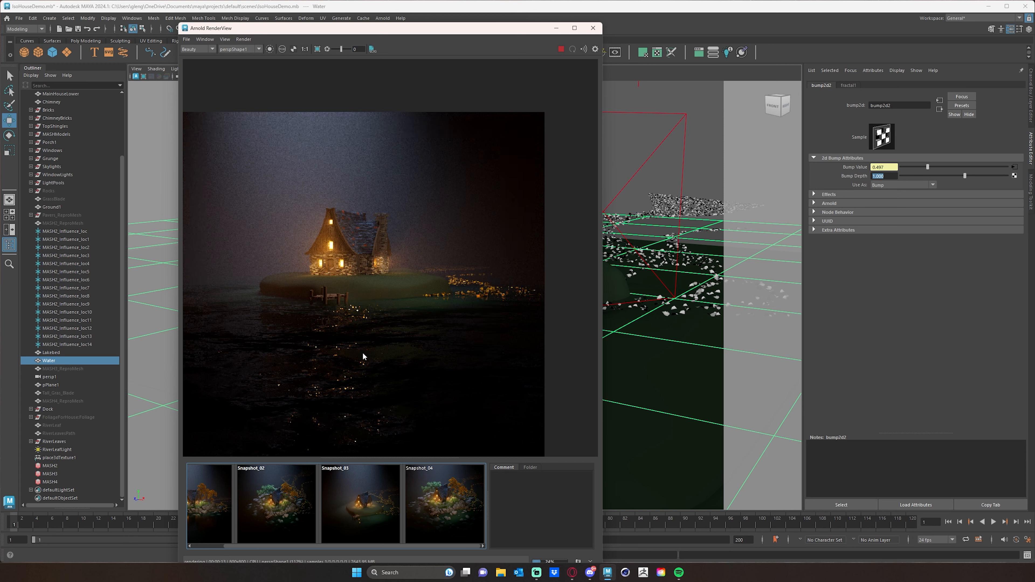
# Try Bump Depth values of 0.1 and 0.05 on the water's bump2d2 node while the render updates
pyautogui.click(834, 212)
pyautogui.rightClick(894, 179)
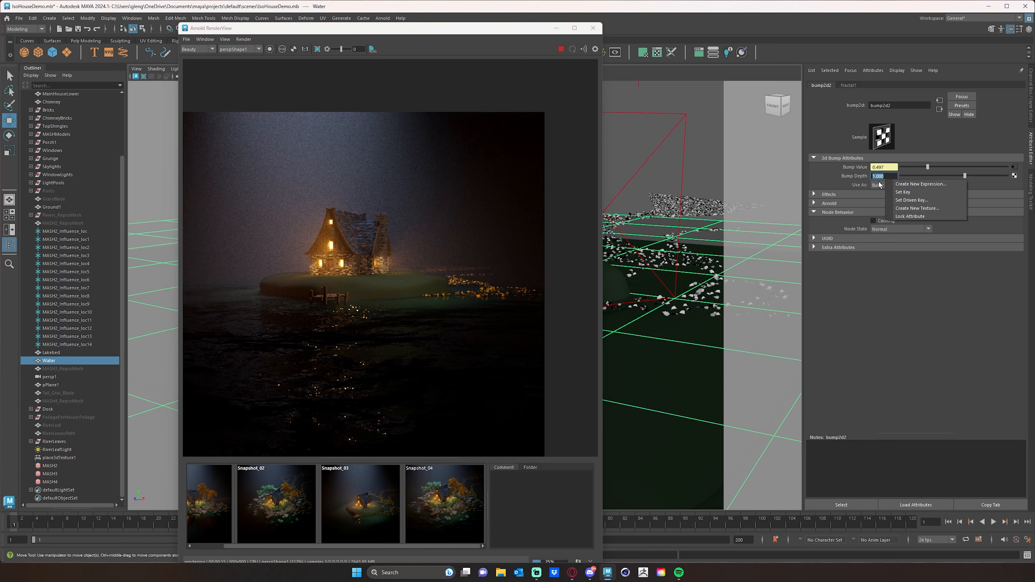
pyautogui.click(892, 175)
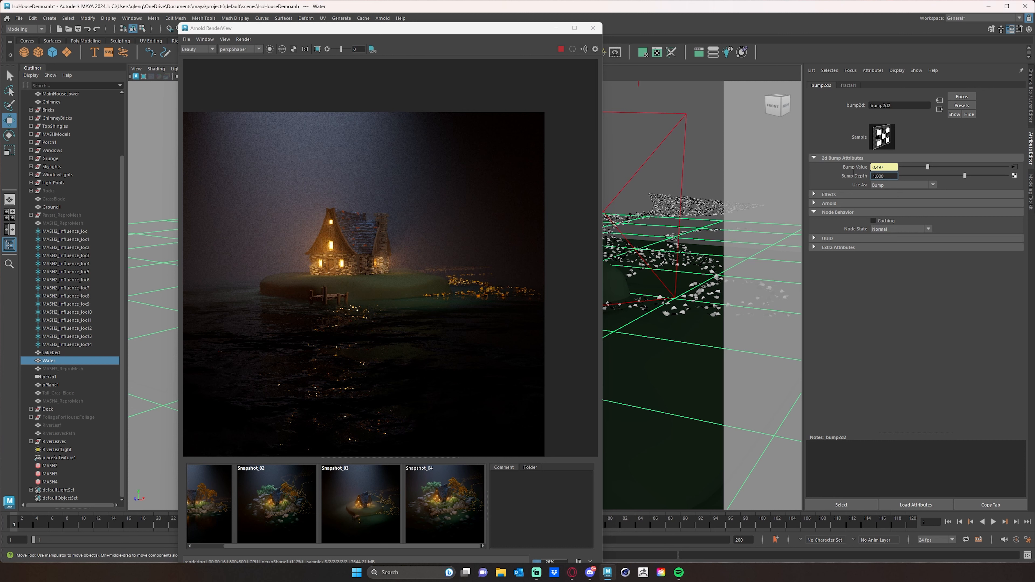
pyautogui.moveTo(873, 176); pyautogui.dragTo(896, 176)
pyautogui.write('0.1')
pyautogui.press('Return')
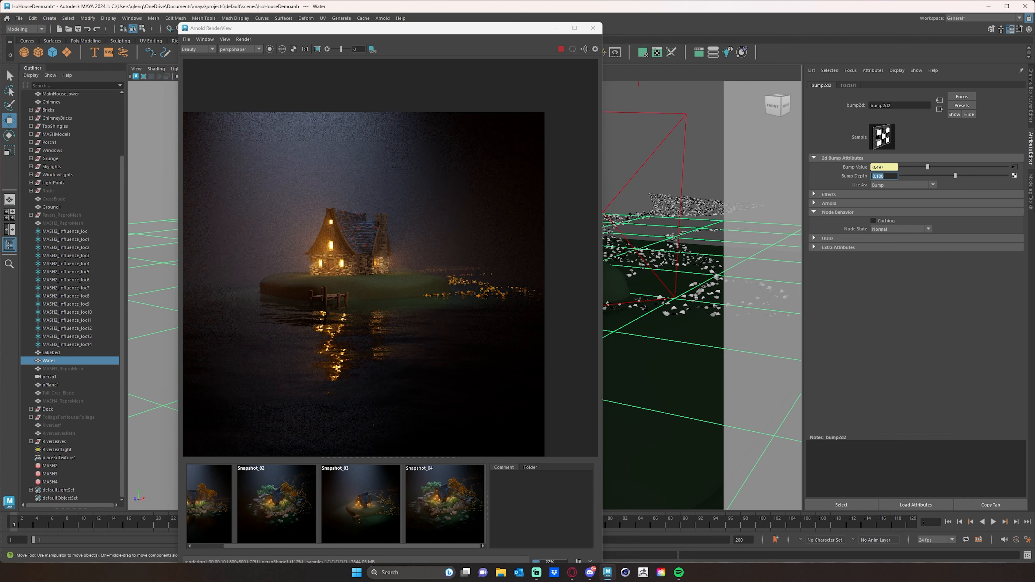
pyautogui.write('0.05')
pyautogui.press('Return')
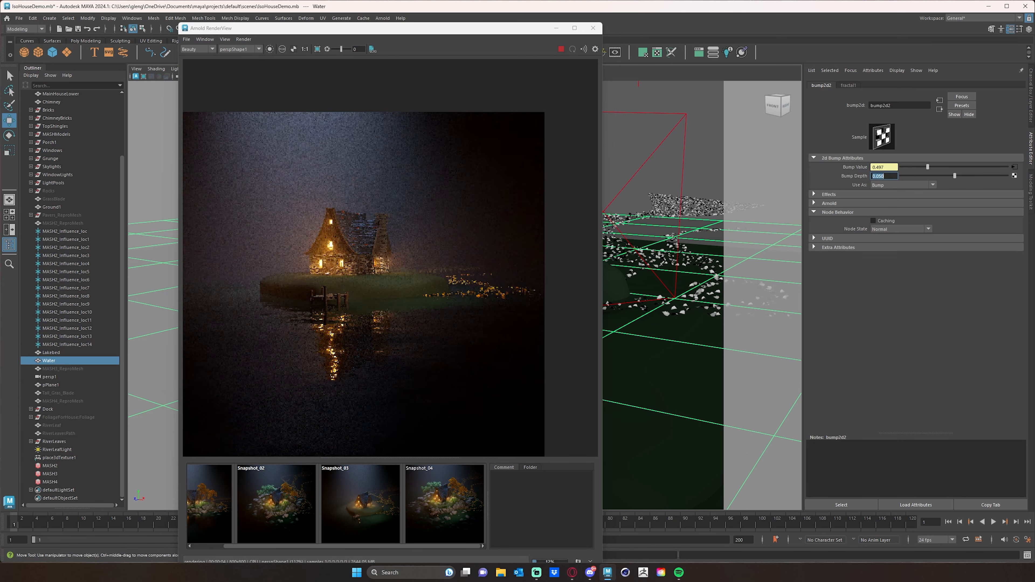
# Set the Bump Depth of the water's bump2d2 node to 0.075
pyautogui.write('.0')
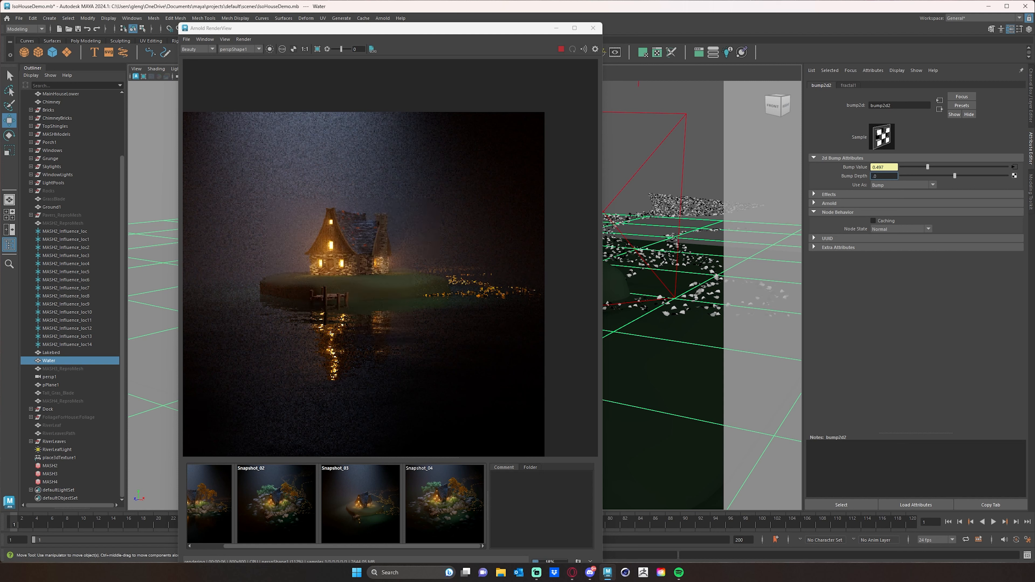
pyautogui.write('75')
pyautogui.press('Return')
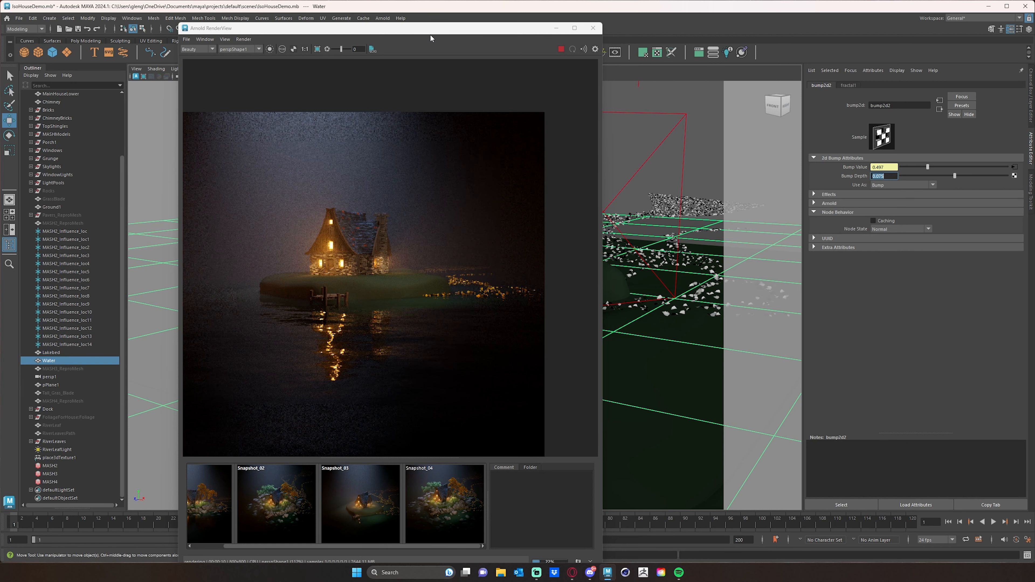
# Render the house, dock and floating leaves from a high angle, and stop the Arnold render
pyautogui.moveTo(430, 34)
pyautogui.mouseDown()
pyautogui.moveTo(403, 31)
pyautogui.moveTo(430, 30)
pyautogui.mouseUp()
pyautogui.keyDown('alt'); pyautogui.moveTo(387, 286); pyautogui.dragTo(395, 343); pyautogui.keyUp('alt')
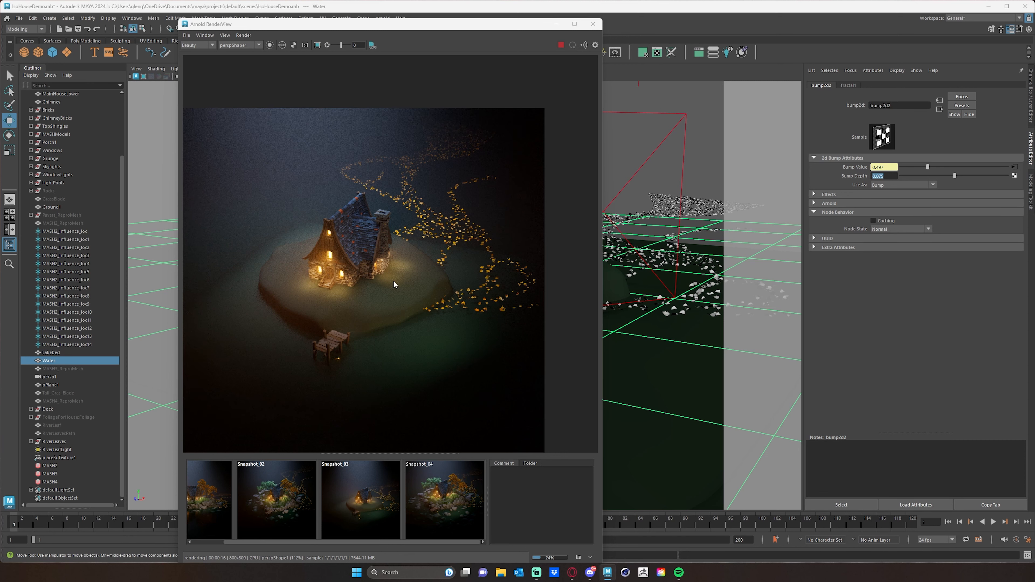
pyautogui.moveTo(356, 26); pyautogui.dragTo(301, 29)
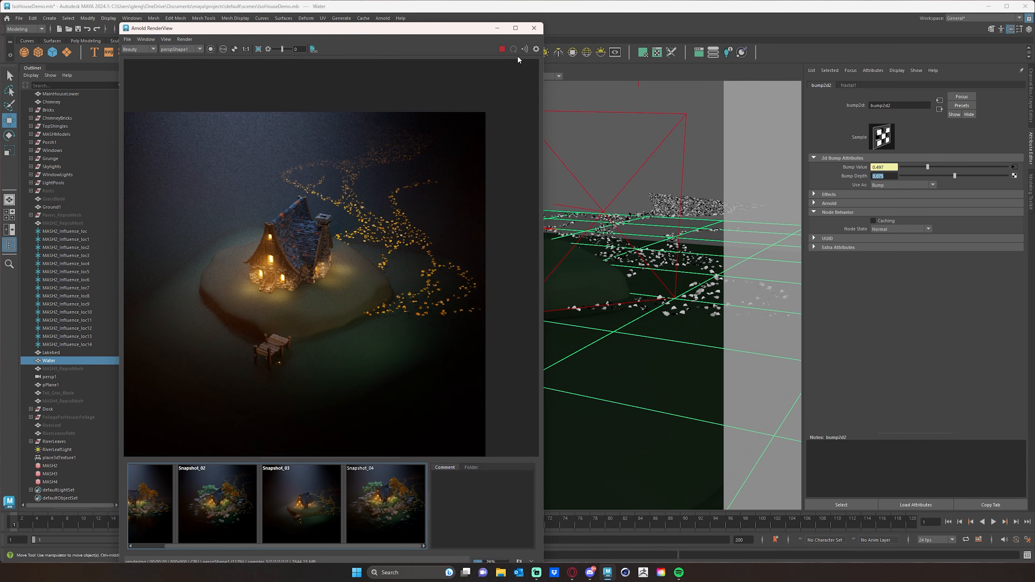
pyautogui.click(503, 49)
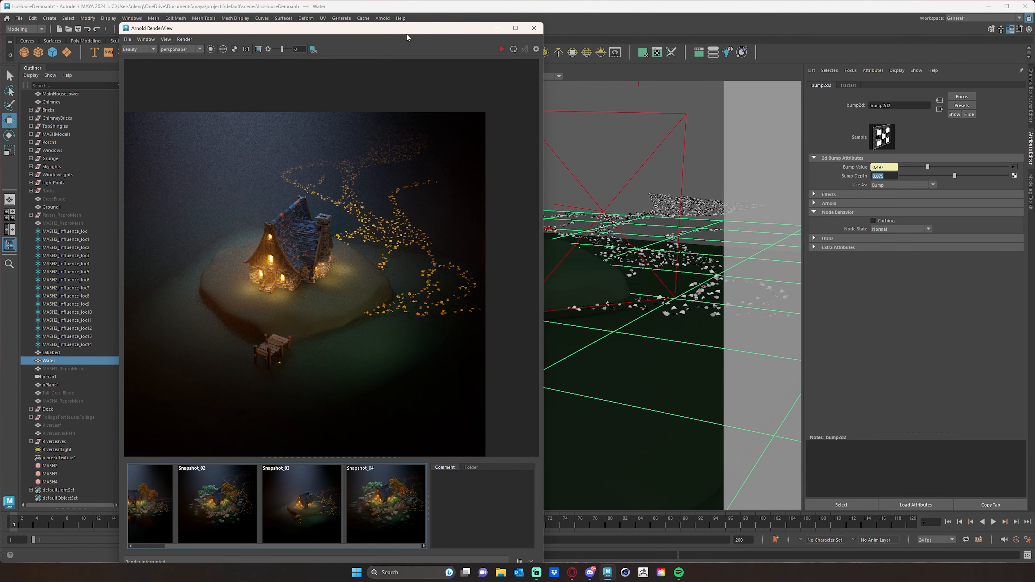
pyautogui.moveTo(406, 31); pyautogui.dragTo(446, 27)
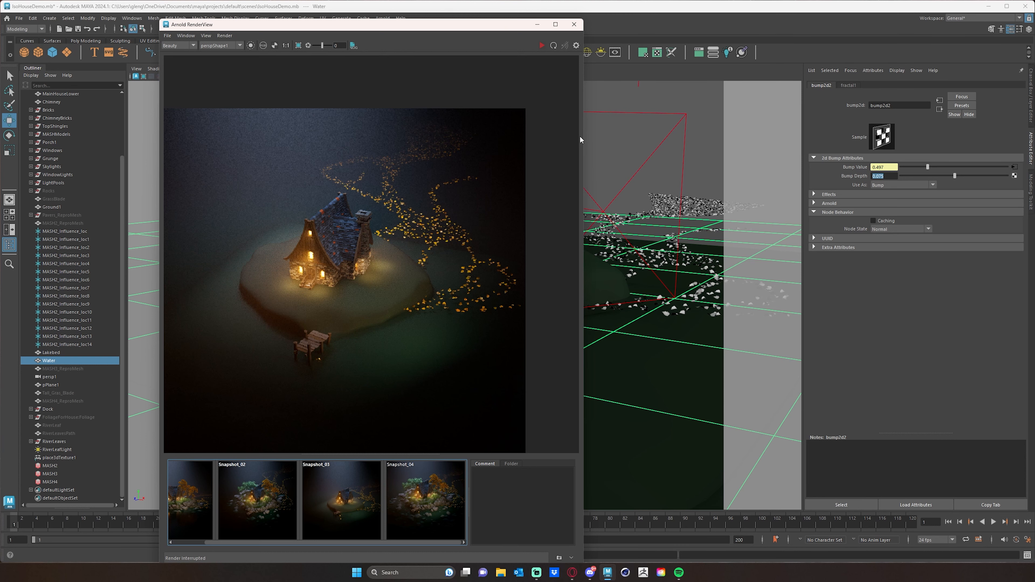
pyautogui.moveTo(488, 29); pyautogui.dragTo(528, 42)
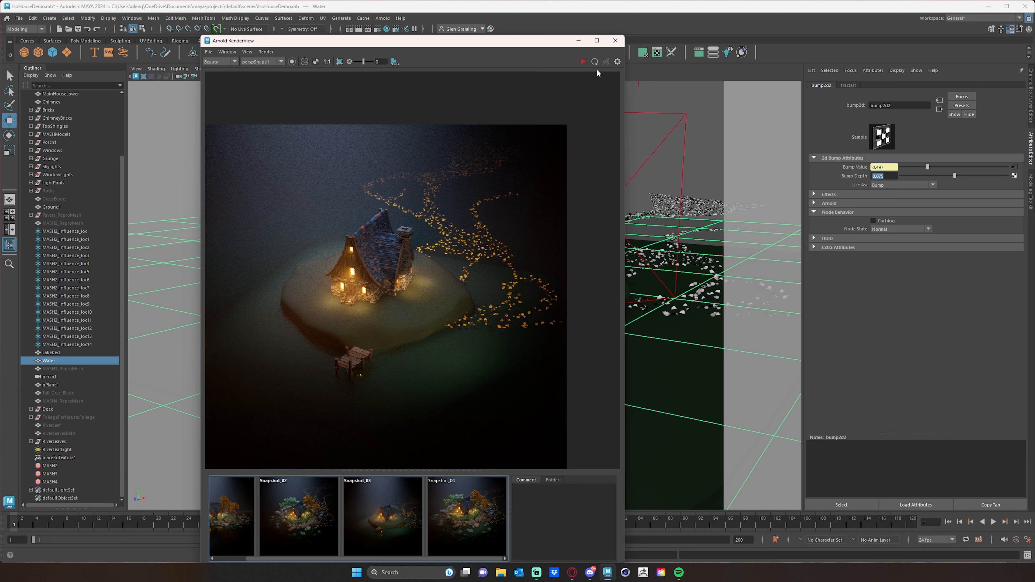
pyautogui.moveTo(561, 45); pyautogui.dragTo(506, 42)
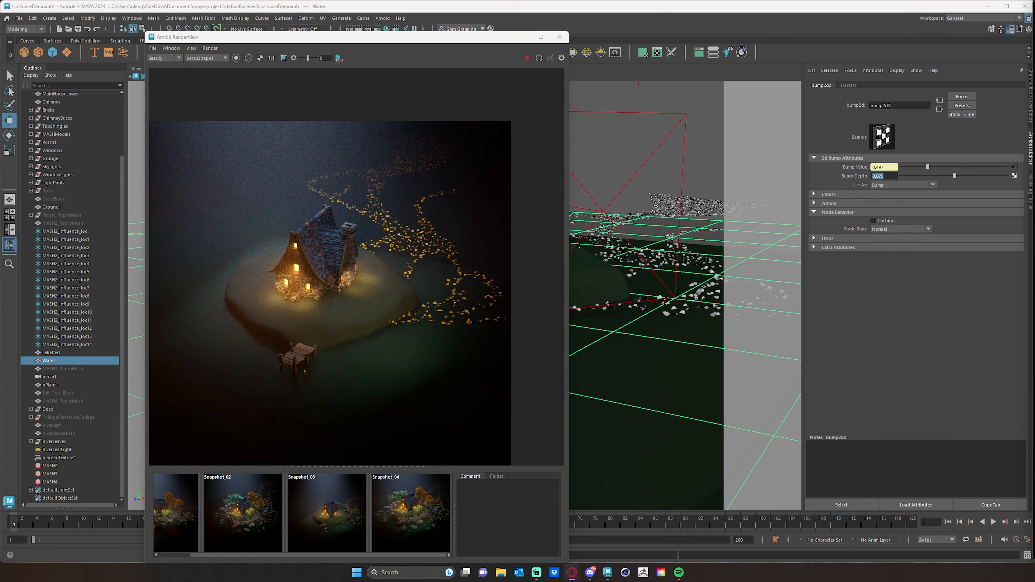
# Bring up the browser's Saharan Sand Ripples photo beside the render as a lakebed reference, and close the browser
pyautogui.moveTo(1034, 114); pyautogui.dragTo(558, 120)
pyautogui.moveTo(1034, 88); pyautogui.dragTo(682, 92)
pyautogui.moveTo(1034, 65); pyautogui.dragTo(497, 48)
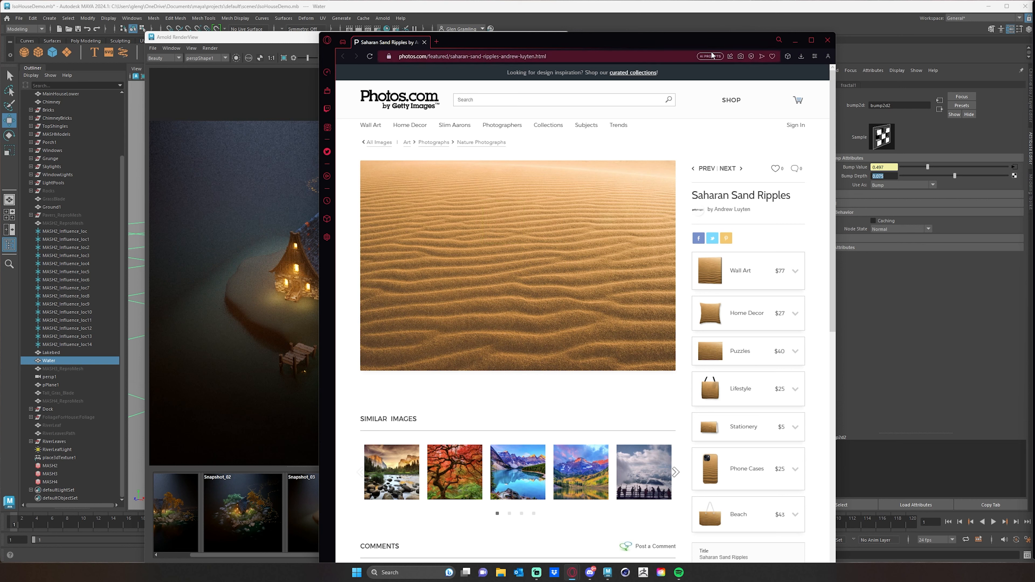
pyautogui.moveTo(661, 41); pyautogui.dragTo(797, 86)
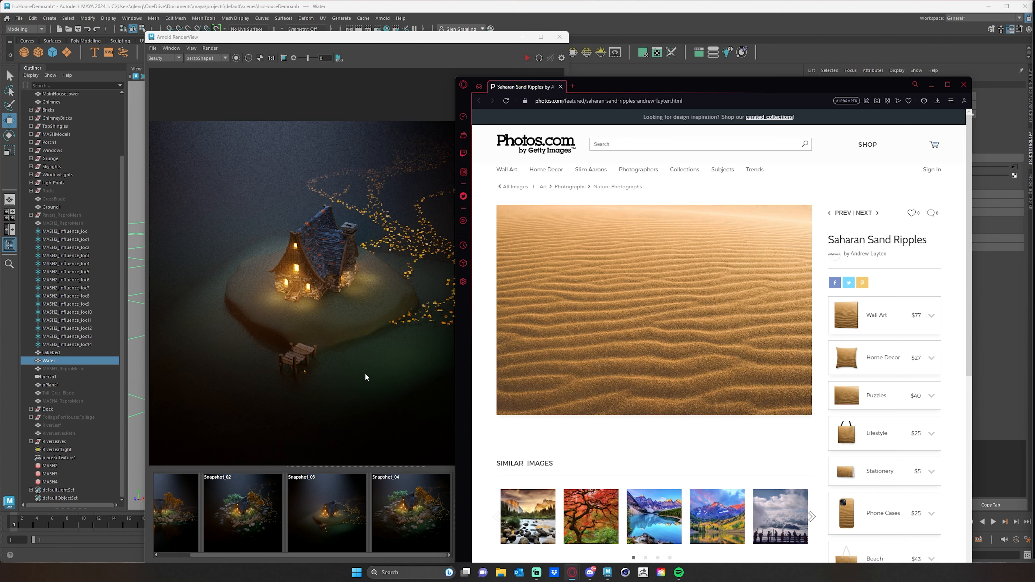
pyautogui.moveTo(772, 88); pyautogui.dragTo(693, 108)
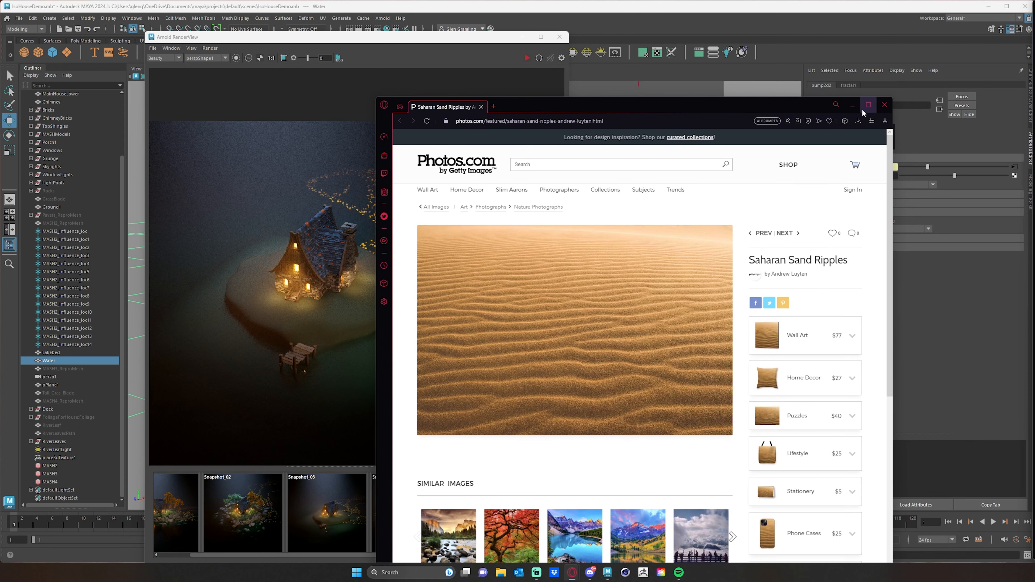
pyautogui.click(884, 105)
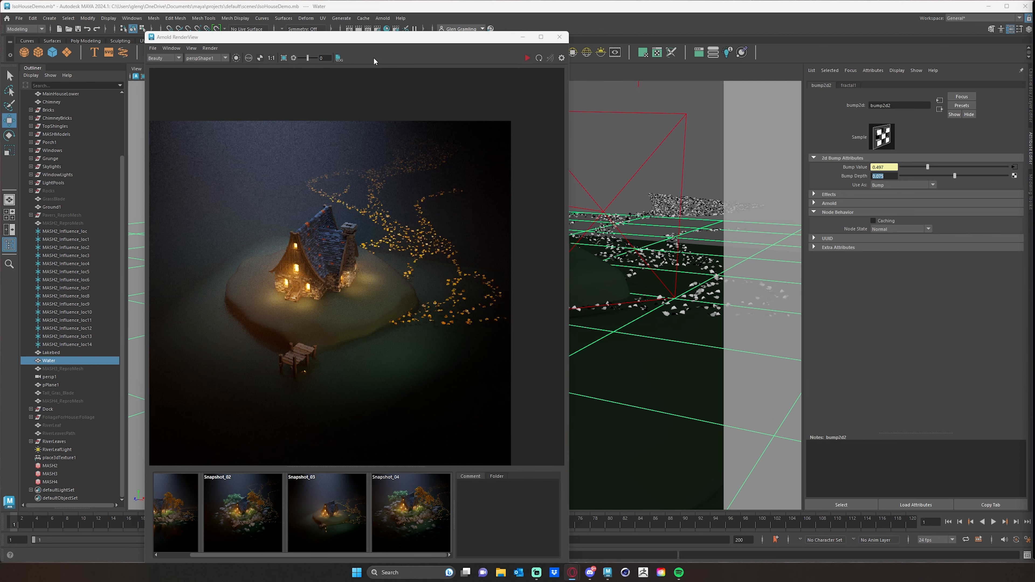
# Move the render window aside and assign a new Standard Surface material to the Lakebed mesh
pyautogui.moveTo(394, 38); pyautogui.dragTo(0, 42)
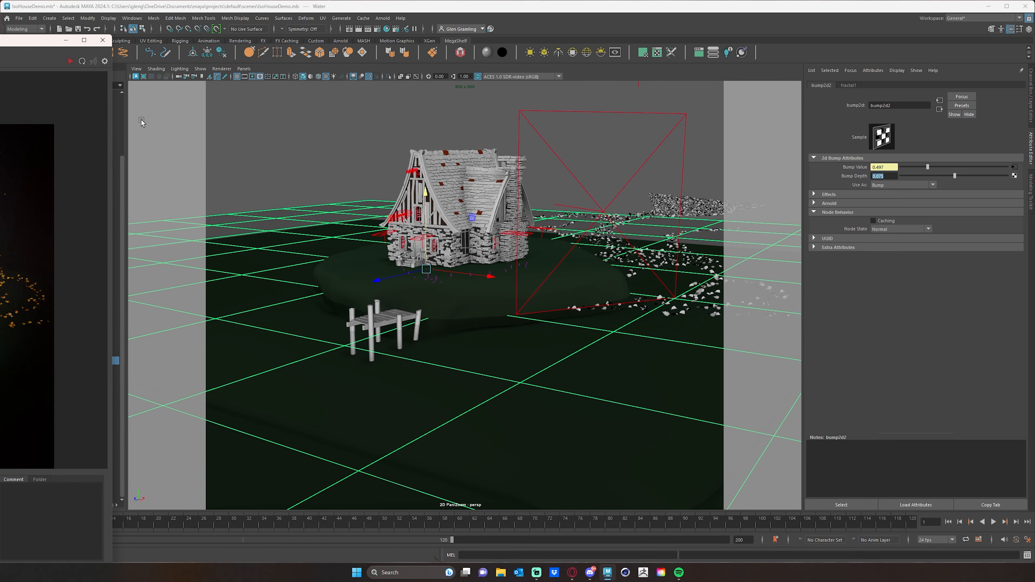
pyautogui.keyDown('alt'); pyautogui.moveTo(463, 313); pyautogui.dragTo(520, 296); pyautogui.keyUp('alt')
pyautogui.click(469, 301)
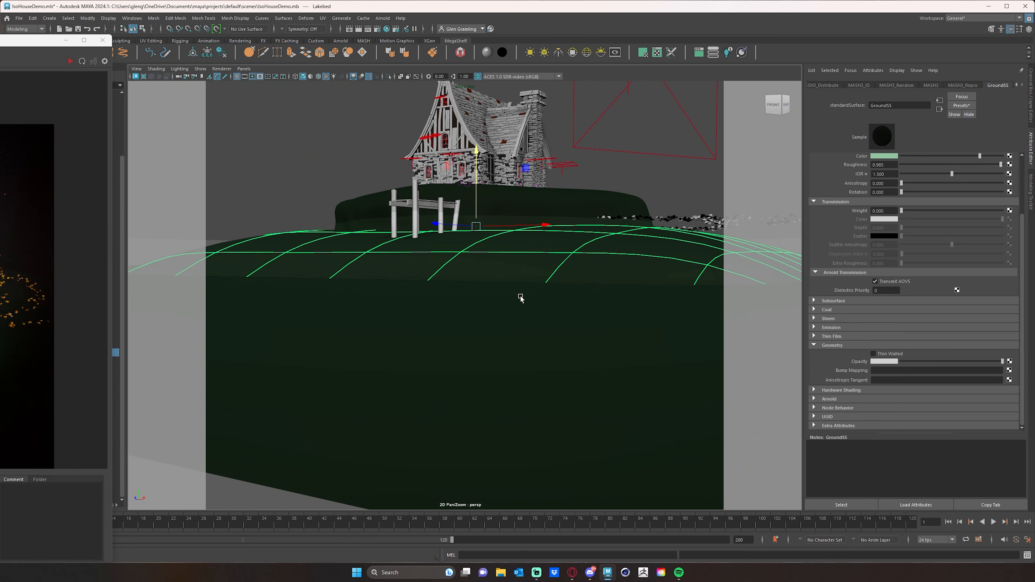
pyautogui.rightClick(526, 264)
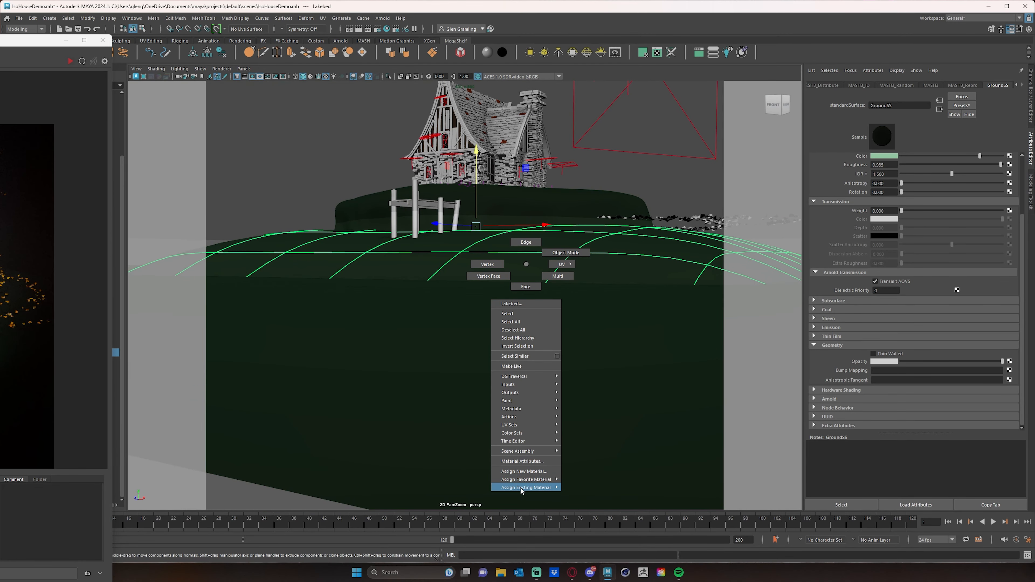
pyautogui.moveTo(526, 480)
pyautogui.click(588, 480)
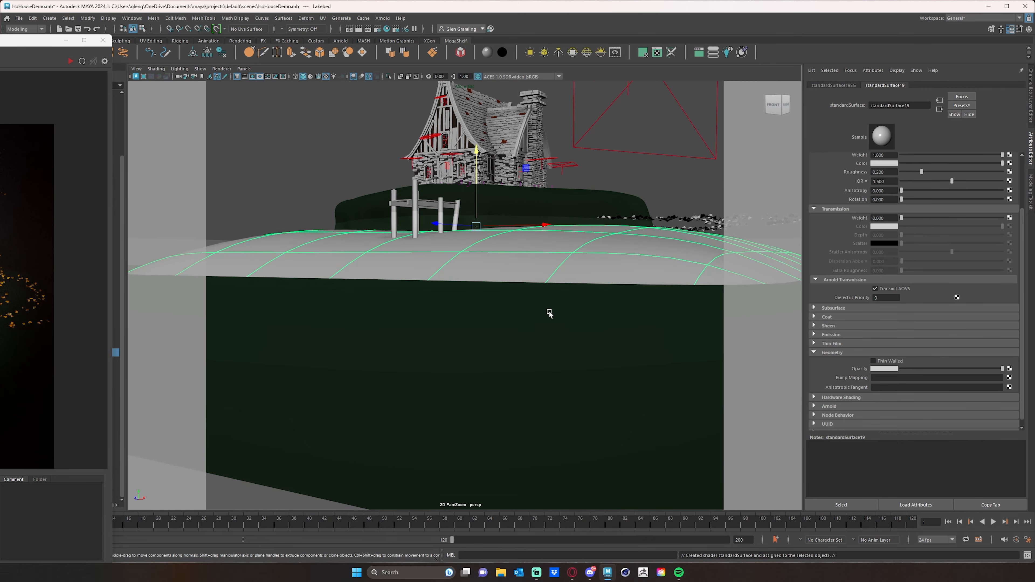
# Set the specular Roughness of the lakebed's new material to about 0.544
pyautogui.moveTo(547, 311)
pyautogui.keyDown('alt'); pyautogui.mouseDown()
pyautogui.moveTo(552, 320)
pyautogui.moveTo(538, 312)
pyautogui.mouseUp(); pyautogui.keyUp('alt')
pyautogui.scroll(-3, 546, 318)
pyautogui.scroll(-3, 546, 317)
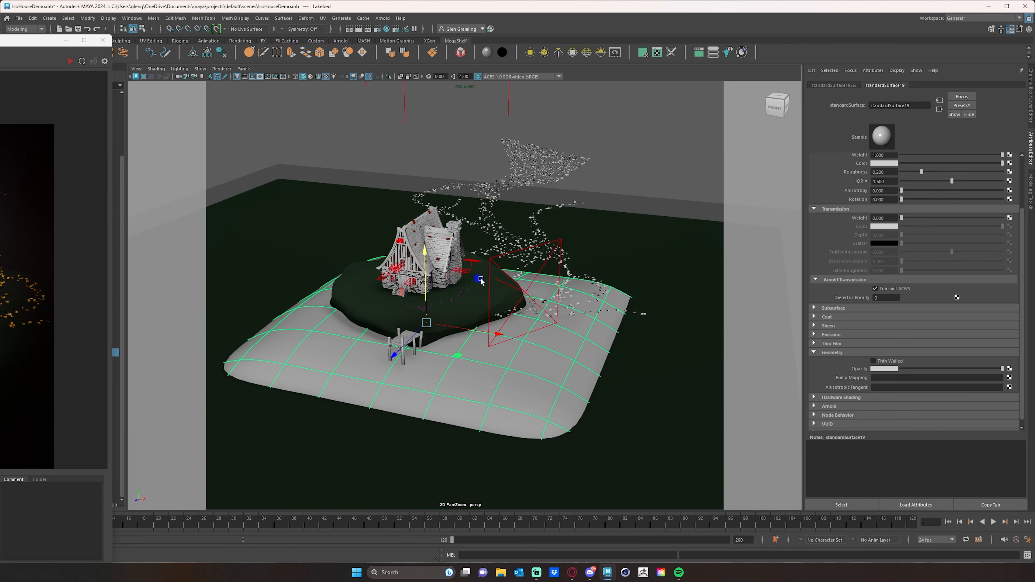
pyautogui.scroll(1, 937, 219)
pyautogui.scroll(2, 935, 219)
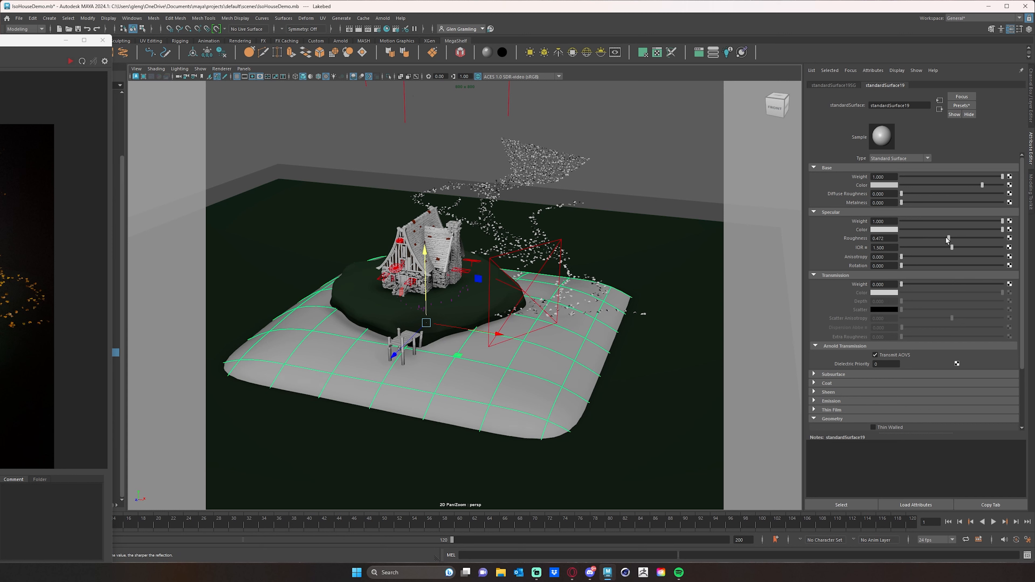
pyautogui.moveTo(958, 237); pyautogui.dragTo(957, 238)
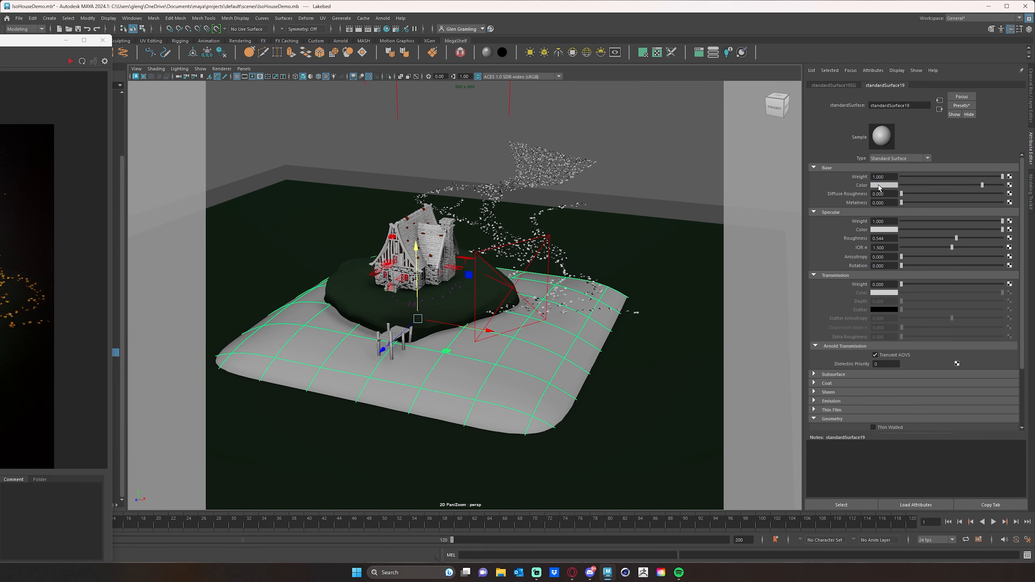
# Connect a 2D Ramp texture to the base Color of the lakebed's material
pyautogui.keyDown('alt'); pyautogui.moveTo(484, 323); pyautogui.dragTo(505, 331, button='middle'); pyautogui.keyUp('alt')
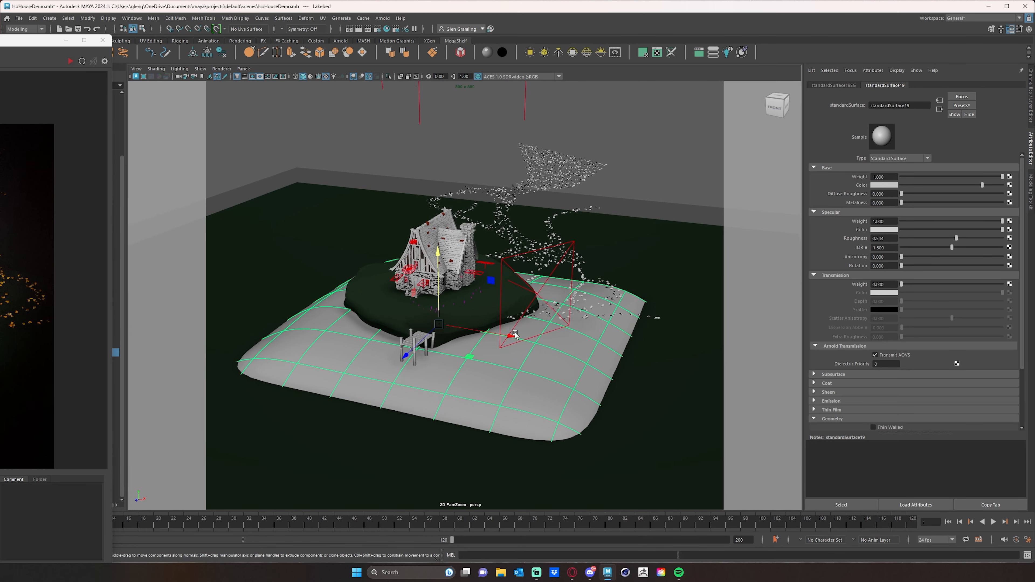
pyautogui.scroll(-2, 505, 330)
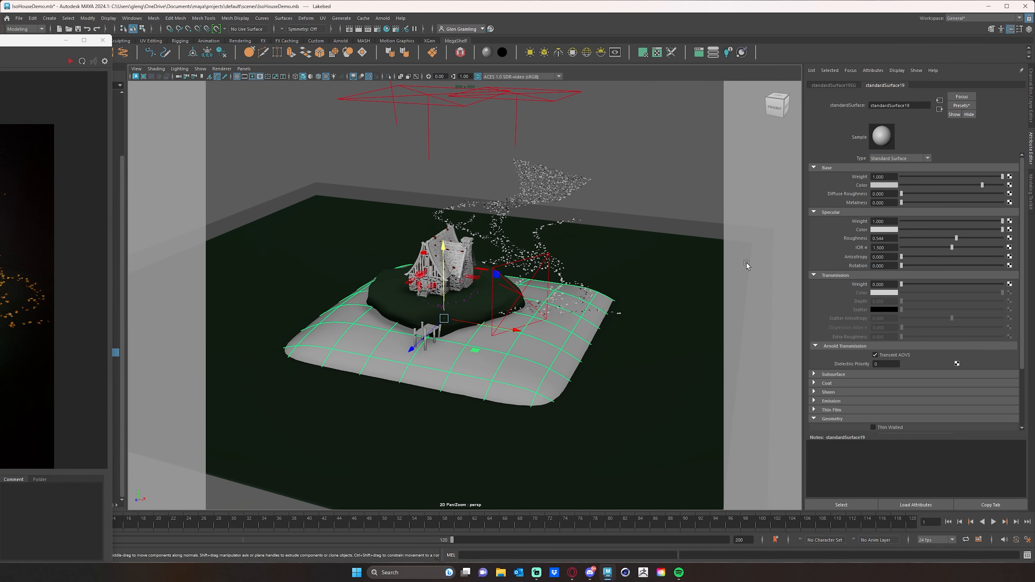
pyautogui.click(1009, 185)
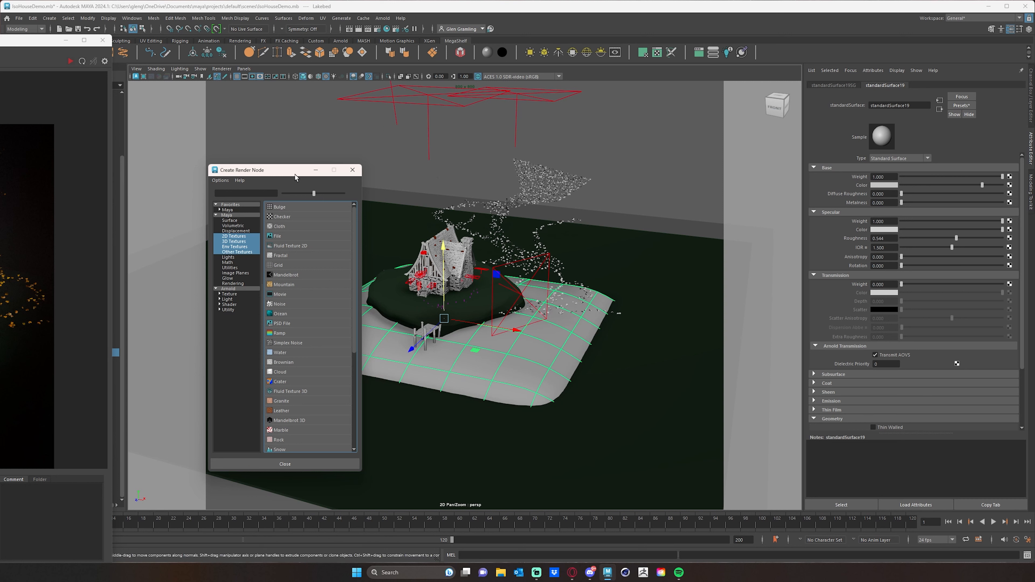
pyautogui.moveTo(289, 171); pyautogui.dragTo(365, 126)
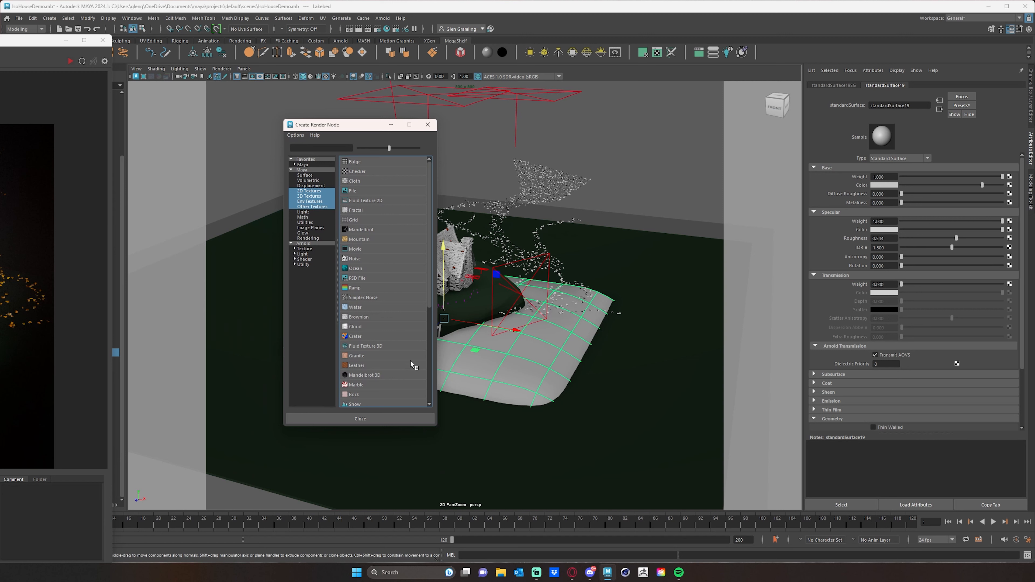
pyautogui.click(308, 191)
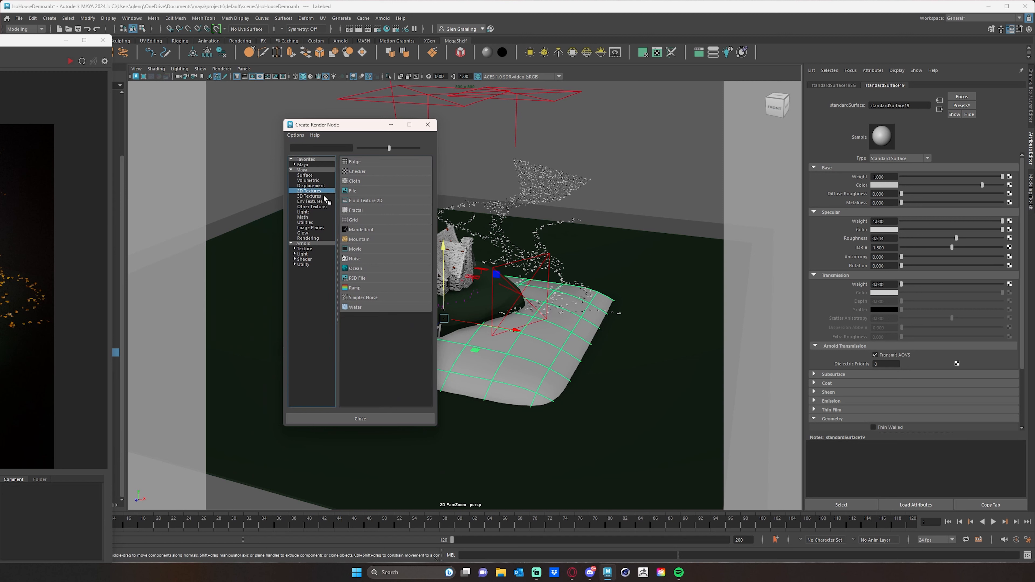
pyautogui.click(354, 288)
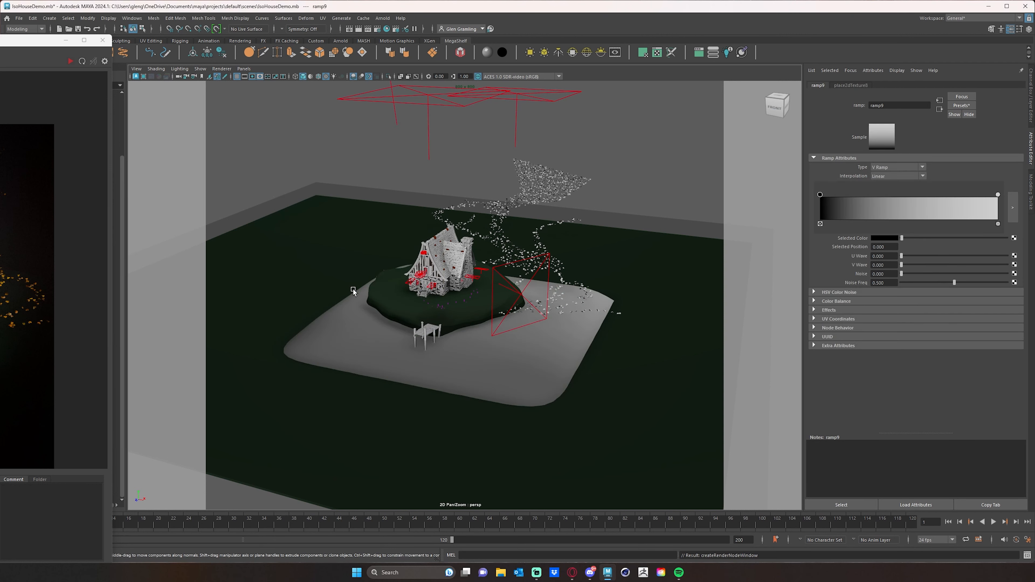
# Try the lakebed's V Ramp with the black handle at about 0.280 and the light handle at about 0.795
pyautogui.keyDown('alt'); pyautogui.moveTo(415, 354); pyautogui.dragTo(847, 245); pyautogui.keyUp('alt')
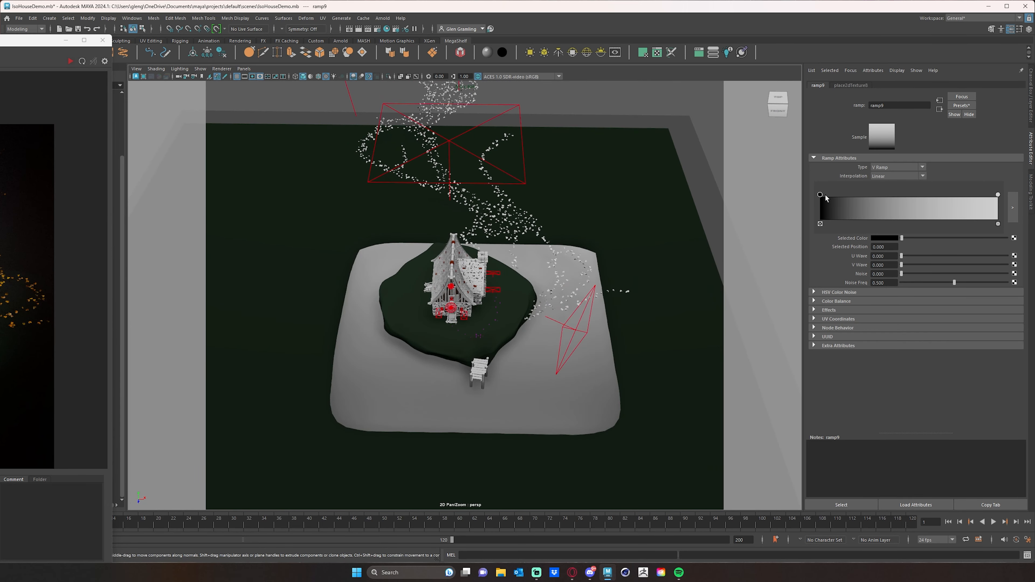
pyautogui.moveTo(826, 199)
pyautogui.mouseDown()
pyautogui.moveTo(917, 200)
pyautogui.moveTo(878, 202)
pyautogui.mouseUp()
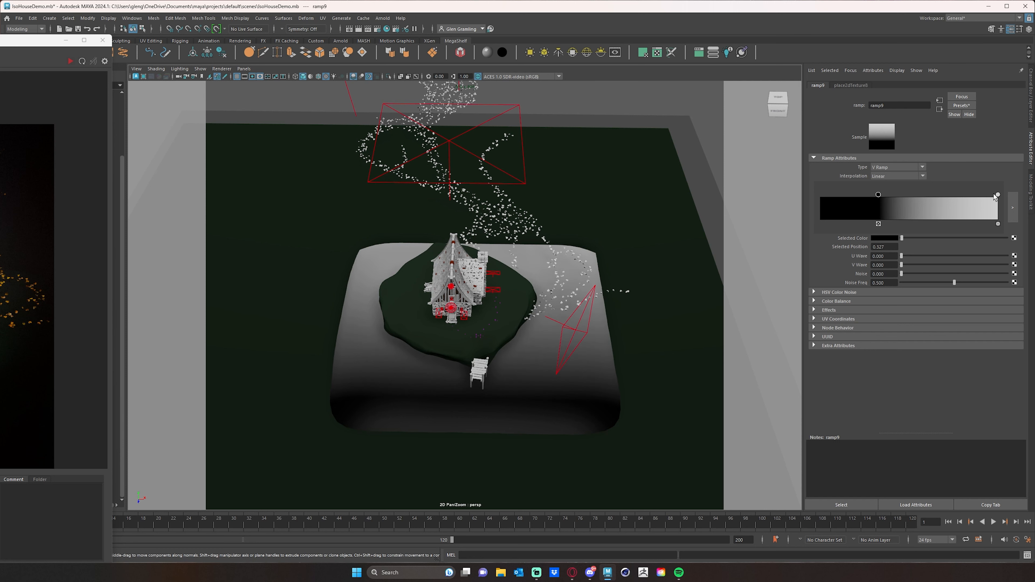
pyautogui.moveTo(994, 197)
pyautogui.mouseDown()
pyautogui.moveTo(887, 201)
pyautogui.moveTo(962, 200)
pyautogui.mouseUp()
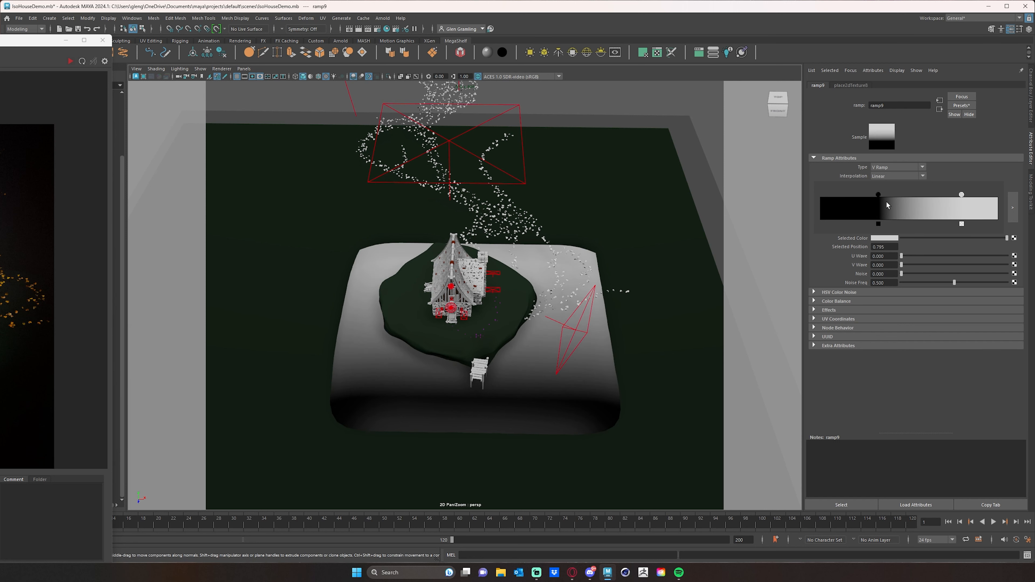
pyautogui.moveTo(878, 197)
pyautogui.mouseDown()
pyautogui.moveTo(937, 200)
pyautogui.moveTo(870, 200)
pyautogui.mouseUp()
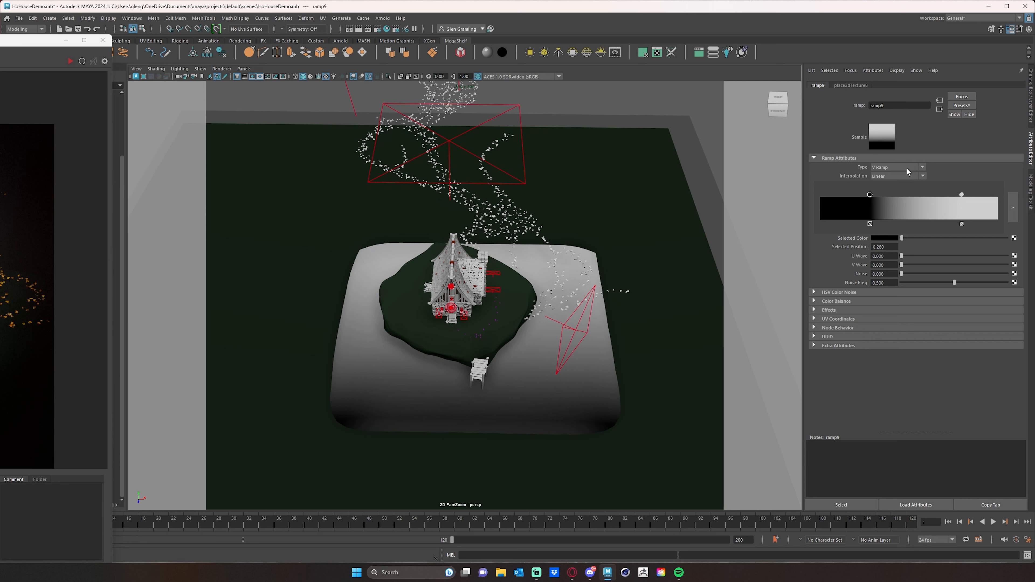
# Try the U Ramp type with the black handle at about 0.209, and set the ramp's type to Circular Ramp
pyautogui.click(923, 168)
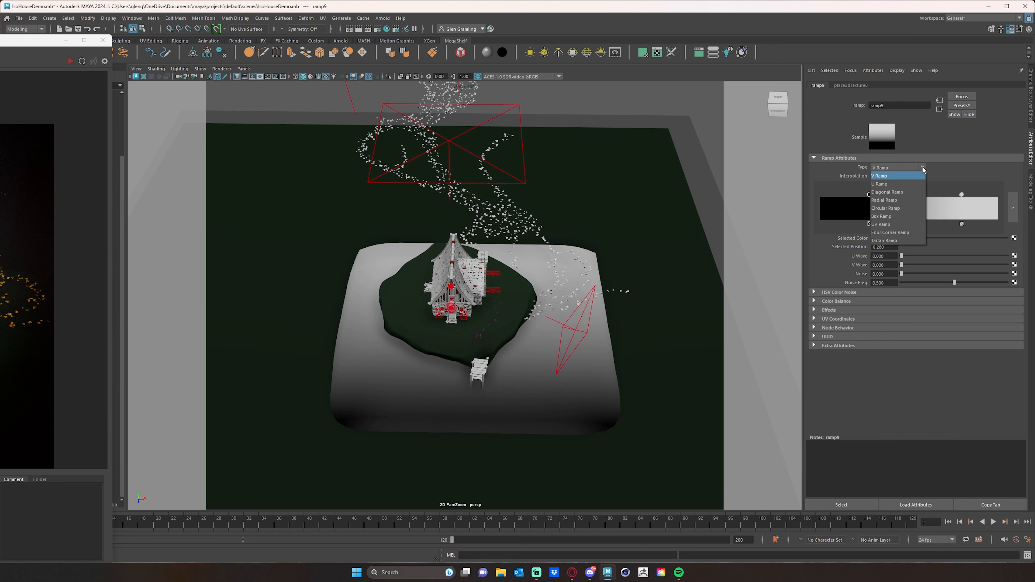
pyautogui.click(895, 183)
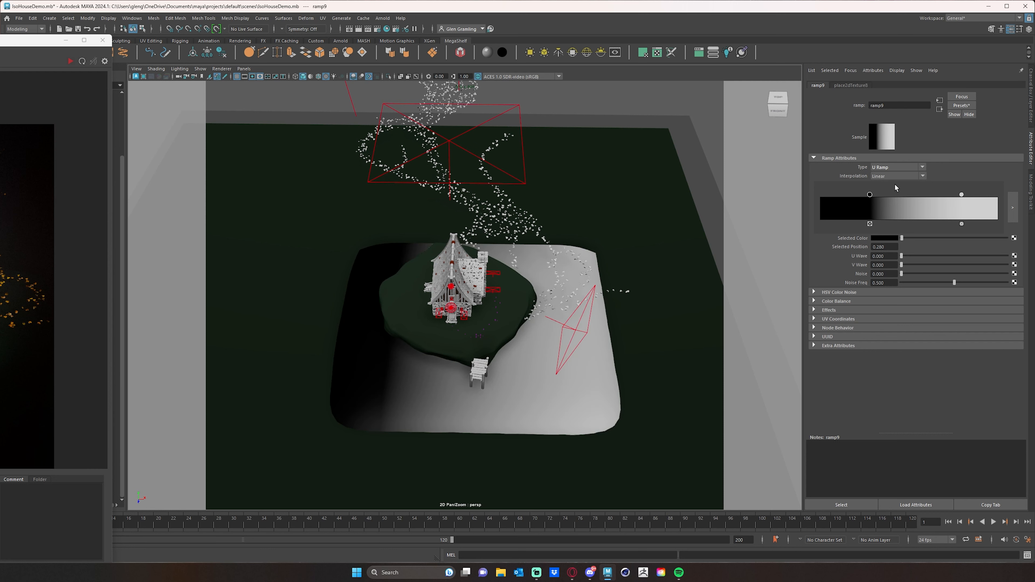
pyautogui.moveTo(875, 198)
pyautogui.mouseDown()
pyautogui.moveTo(922, 199)
pyautogui.moveTo(843, 199)
pyautogui.moveTo(862, 198)
pyautogui.mouseUp()
pyautogui.click(894, 166)
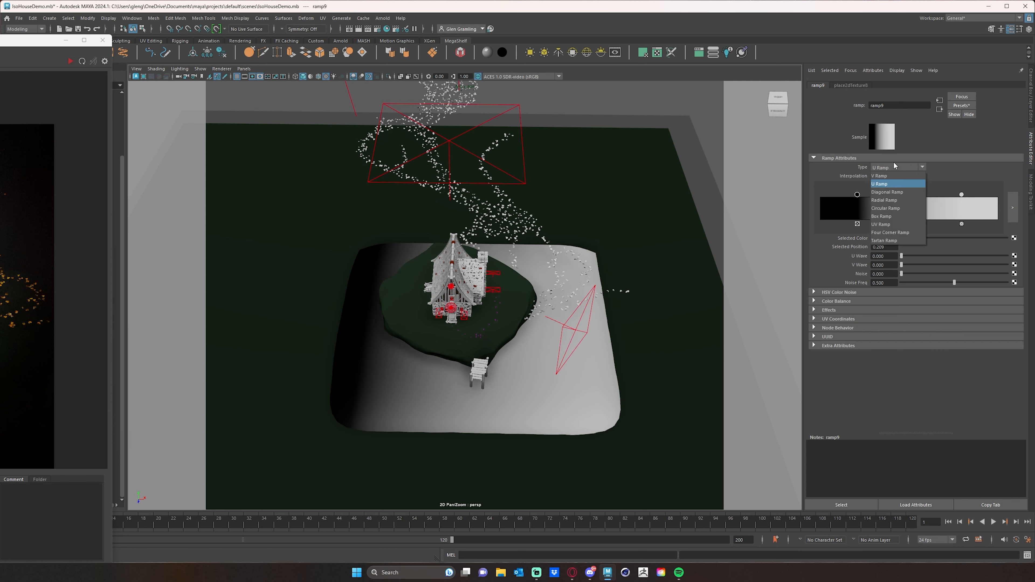
pyautogui.click(905, 208)
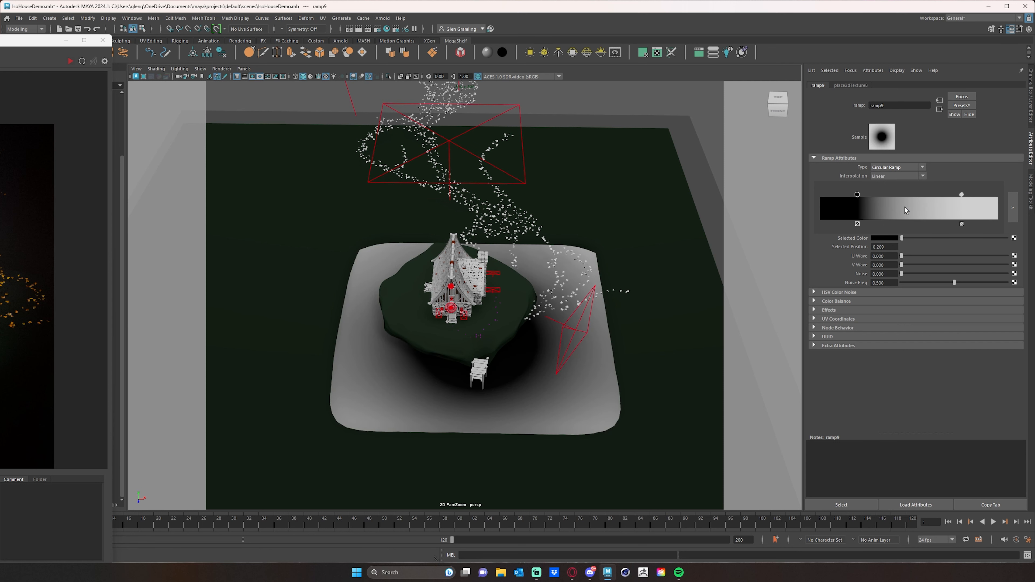
# Enlarge the circular ramp's black centre and set the light handle to about 0.377, close beside the black one, for a sharp edge
pyautogui.keyDown('alt'); pyautogui.moveTo(613, 299); pyautogui.dragTo(640, 316); pyautogui.keyUp('alt')
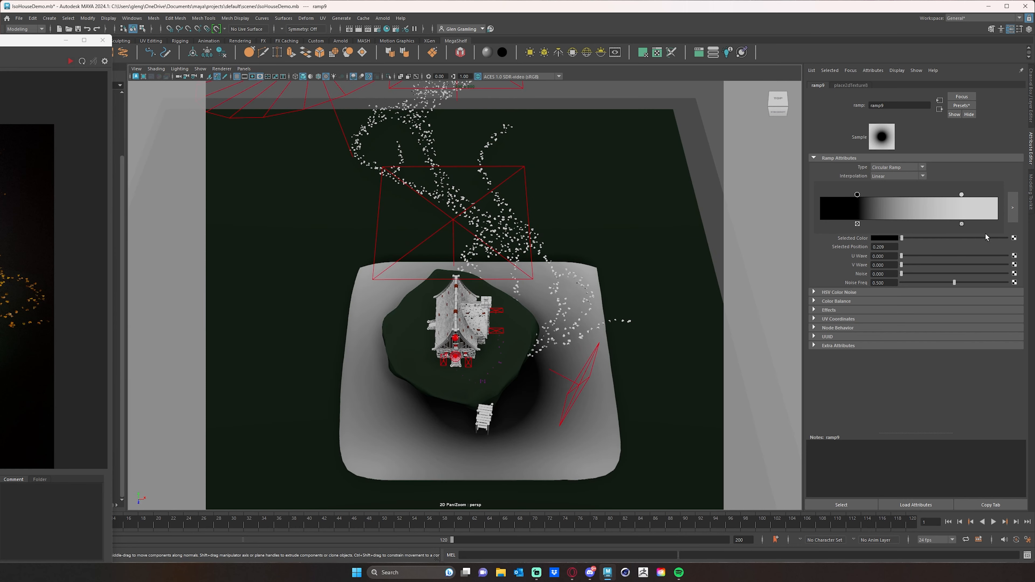
pyautogui.moveTo(860, 198)
pyautogui.mouseDown()
pyautogui.moveTo(847, 200)
pyautogui.moveTo(869, 205)
pyautogui.mouseUp()
pyautogui.keyDown('alt'); pyautogui.moveTo(512, 301); pyautogui.dragTo(733, 232); pyautogui.keyUp('alt')
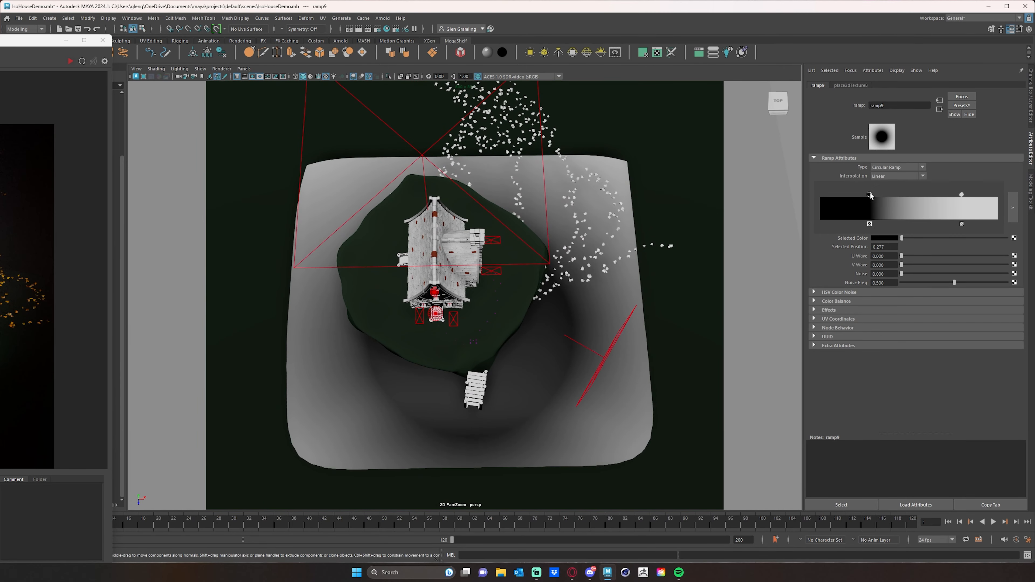
pyautogui.moveTo(870, 196)
pyautogui.mouseDown()
pyautogui.moveTo(884, 196)
pyautogui.moveTo(874, 196)
pyautogui.mouseUp()
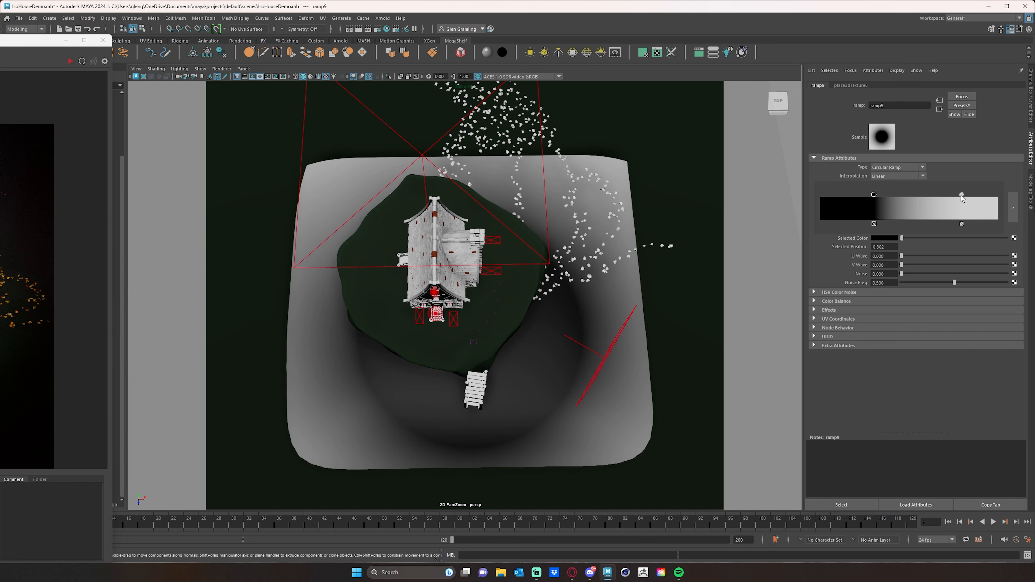
pyautogui.moveTo(962, 195); pyautogui.dragTo(887, 195)
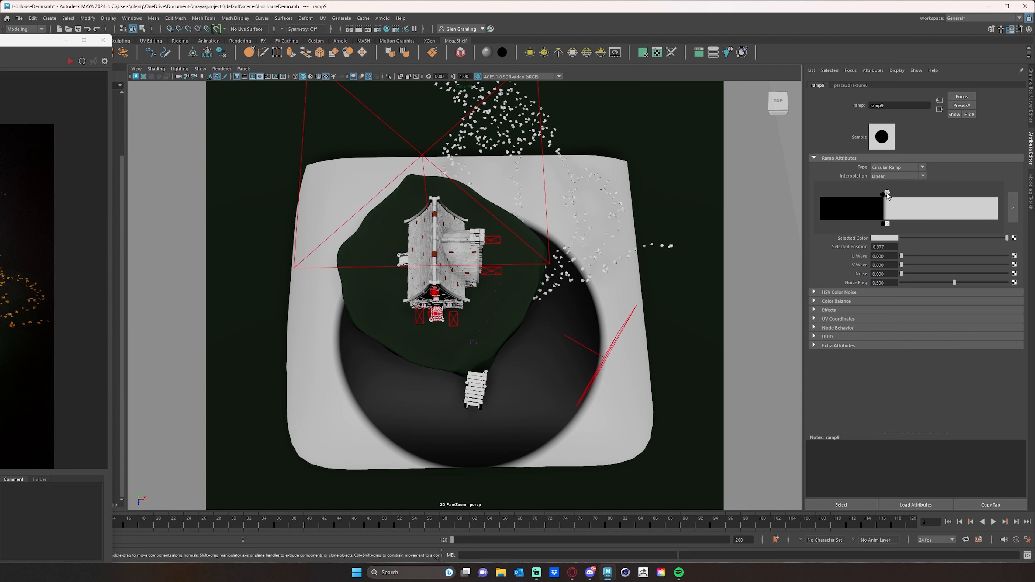
# Inspect the lakebed's circular ramp pattern from above and from a low front angle
pyautogui.keyDown('alt'); pyautogui.moveTo(606, 374); pyautogui.dragTo(613, 329); pyautogui.keyUp('alt')
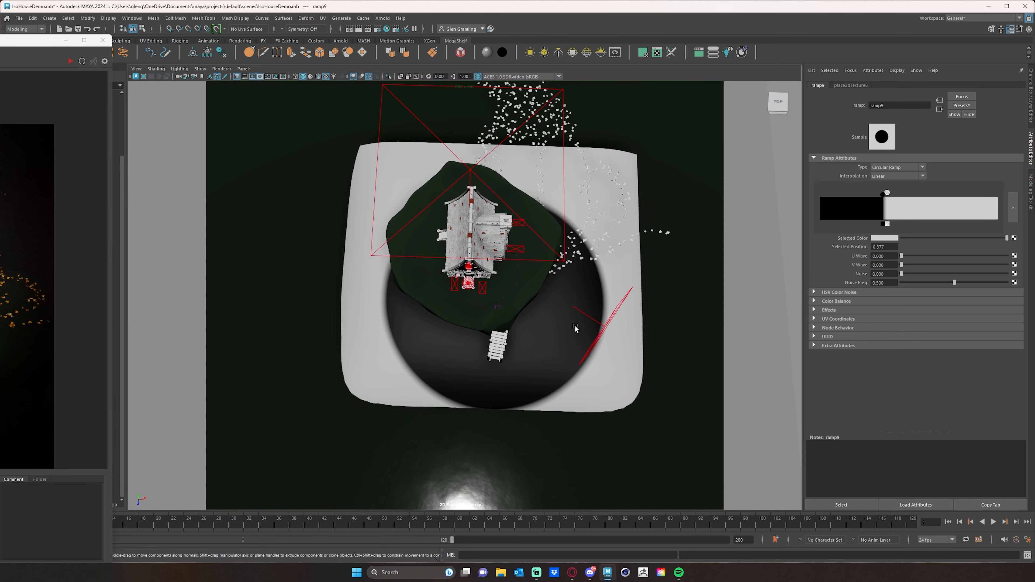
pyautogui.scroll(2, 575, 330)
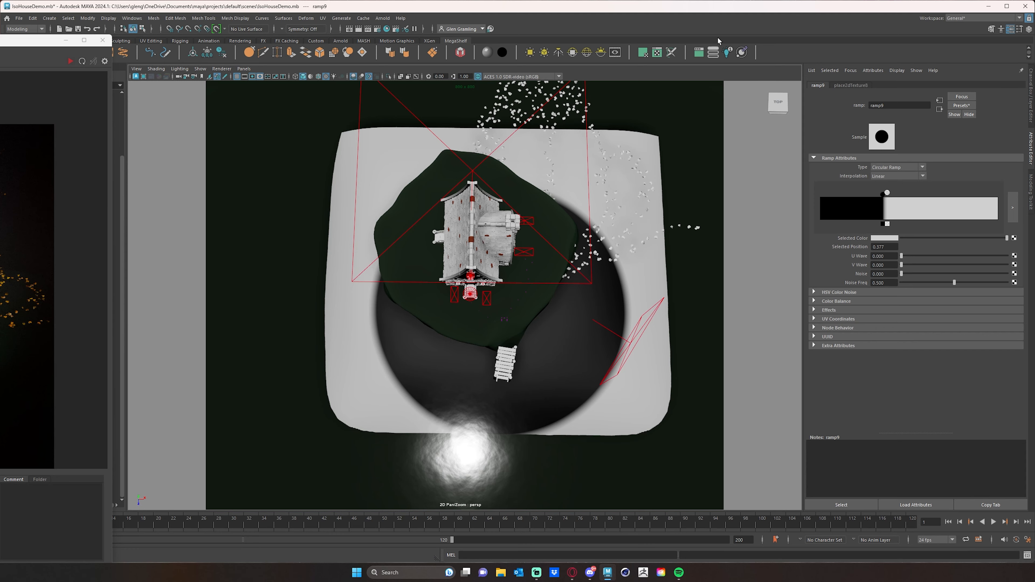
pyautogui.moveTo(48, 40); pyautogui.dragTo(13, 40)
pyautogui.keyDown('alt'); pyautogui.moveTo(398, 262); pyautogui.dragTo(402, 139); pyautogui.keyUp('alt')
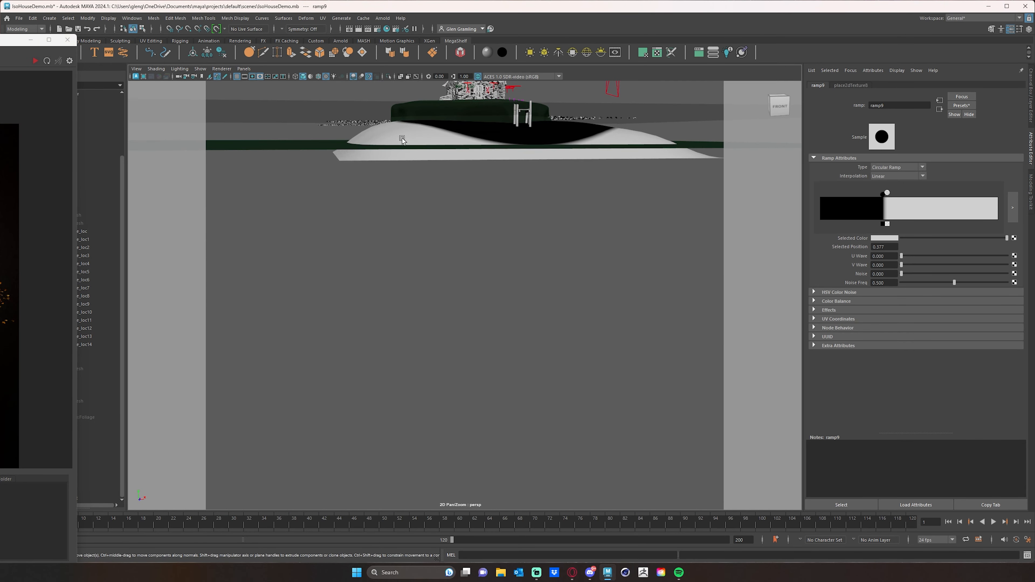
# Lower the ground plane to beneath the lakebed's outer edge and check it against the water plane from the side
pyautogui.click(402, 138)
pyautogui.keyDown('alt'); pyautogui.moveTo(499, 208); pyautogui.dragTo(567, 266); pyautogui.keyUp('alt')
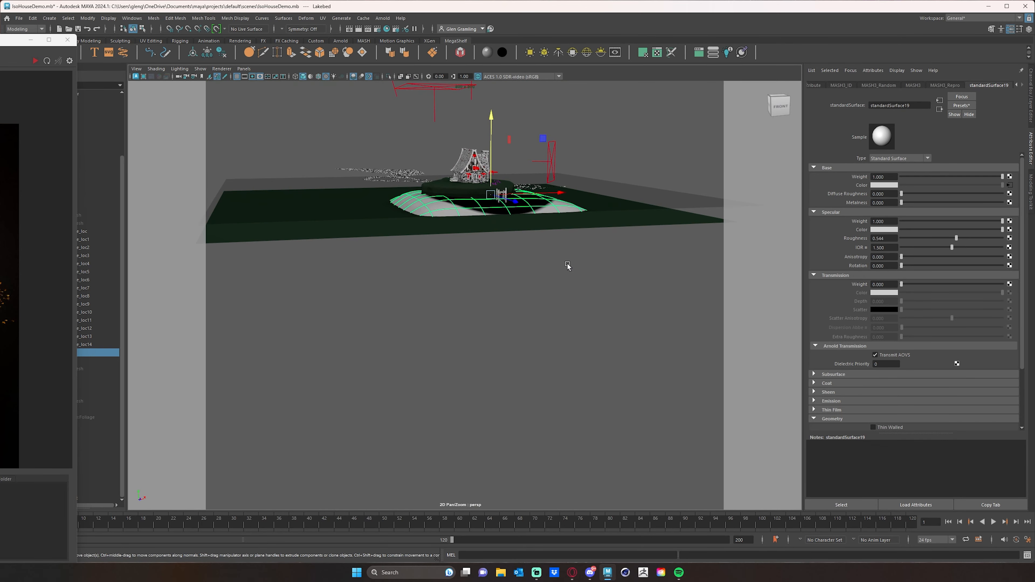
pyautogui.click(354, 231)
pyautogui.moveTo(428, 121); pyautogui.dragTo(428, 132)
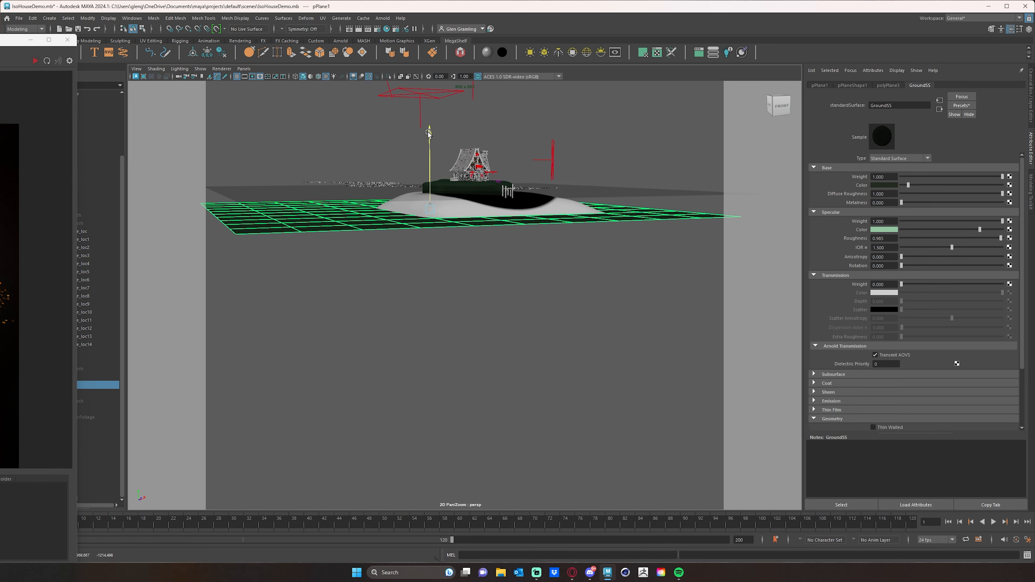
pyautogui.keyDown('alt'); pyautogui.moveTo(587, 214); pyautogui.dragTo(562, 257); pyautogui.keyUp('alt')
pyautogui.click(561, 256)
pyautogui.keyDown('alt'); pyautogui.moveTo(534, 293); pyautogui.dragTo(524, 249); pyautogui.keyUp('alt')
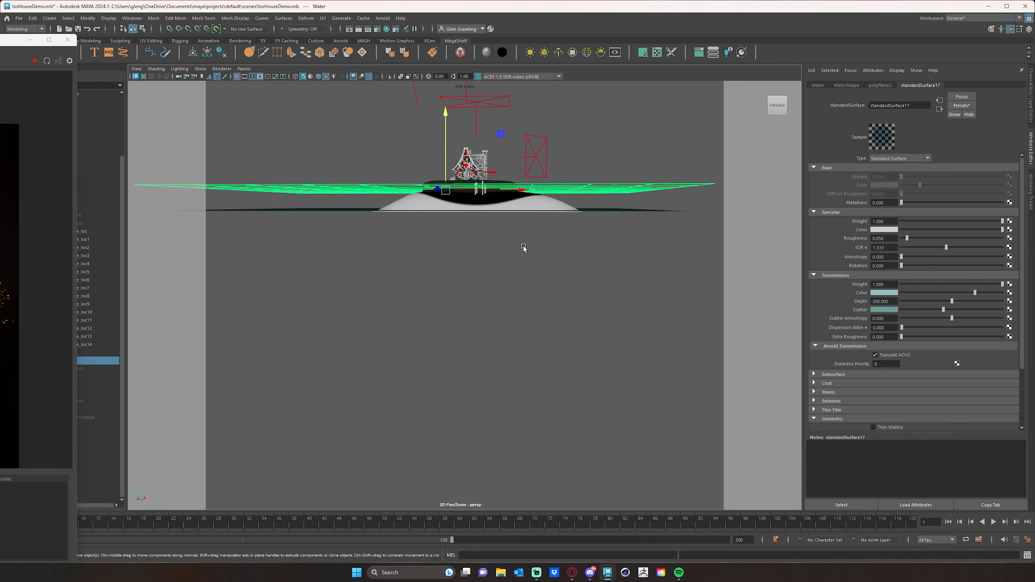
# Select the lakebed, clear away the floating render window and open the UV Editor beside the model
pyautogui.click(545, 199)
pyautogui.moveTo(561, 172)
pyautogui.keyDown('alt'); pyautogui.mouseDown()
pyautogui.moveTo(606, 175)
pyautogui.moveTo(577, 176)
pyautogui.mouseUp(); pyautogui.keyUp('alt')
pyautogui.keyDown('alt'); pyautogui.moveTo(577, 176); pyautogui.dragTo(473, 147, button='right'); pyautogui.keyUp('alt')
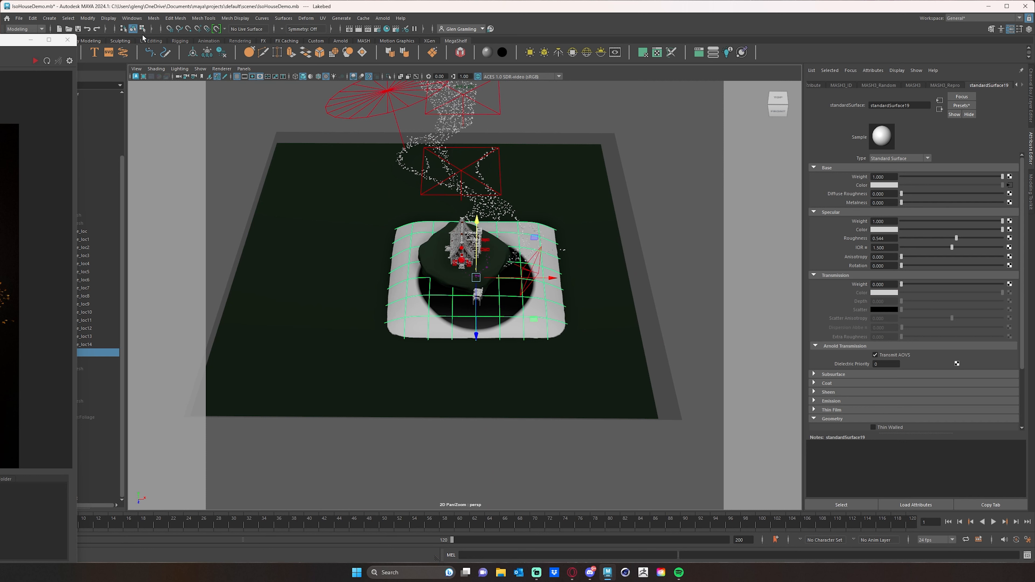
pyautogui.moveTo(15, 39); pyautogui.dragTo(2, 42)
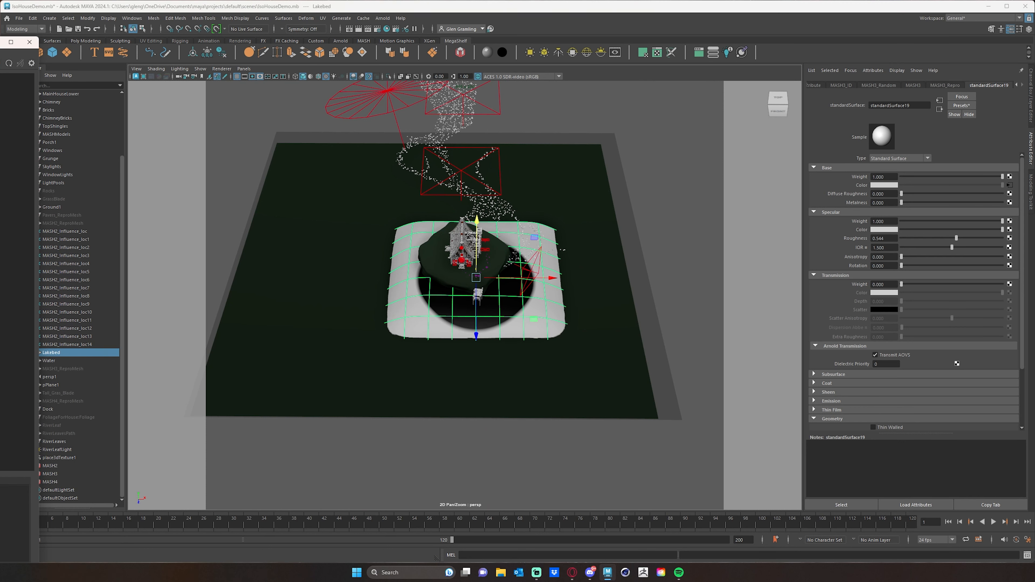
pyautogui.click(29, 42)
pyautogui.click(84, 41)
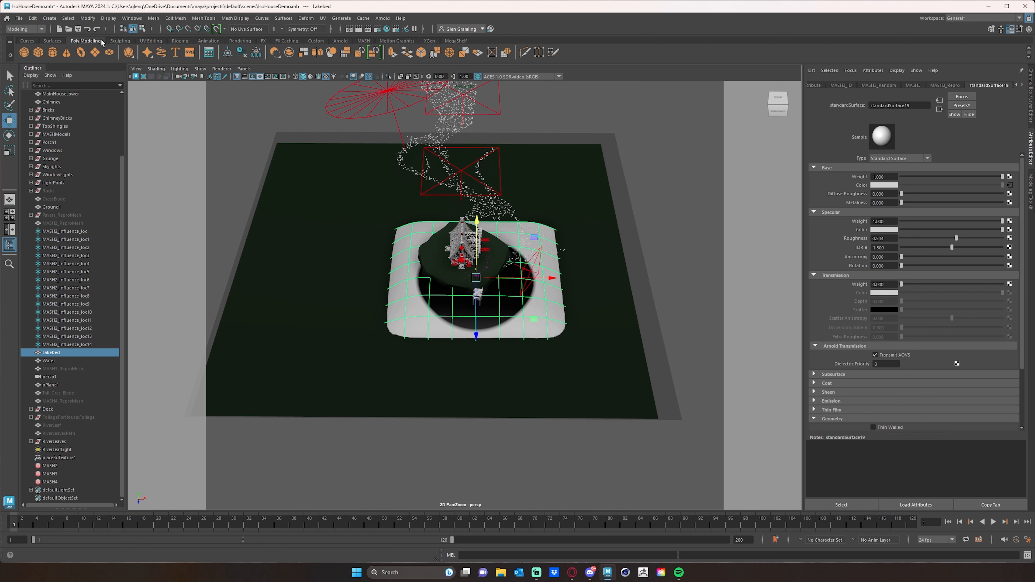
pyautogui.click(151, 41)
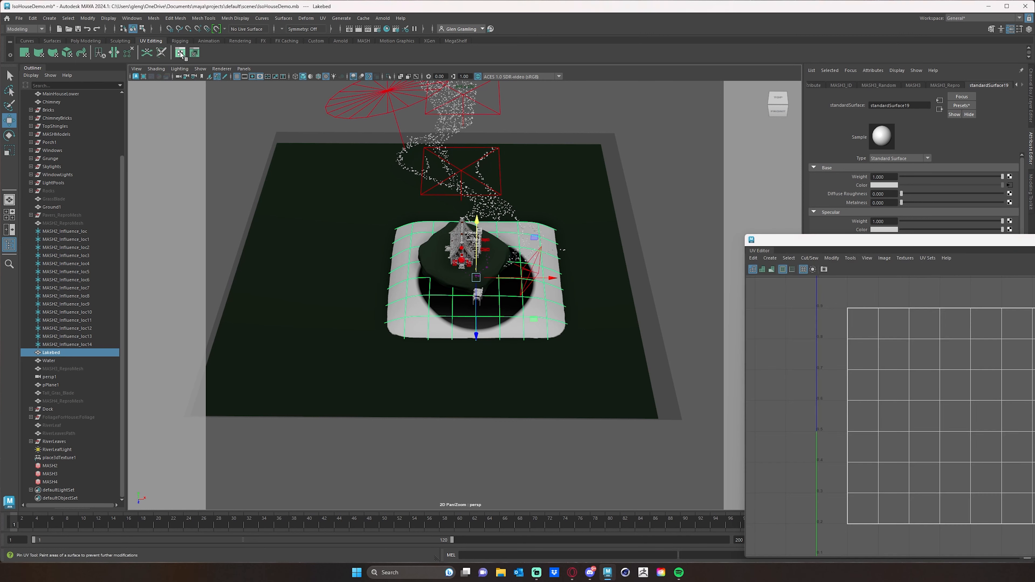
pyautogui.moveTo(921, 247); pyautogui.dragTo(803, 92)
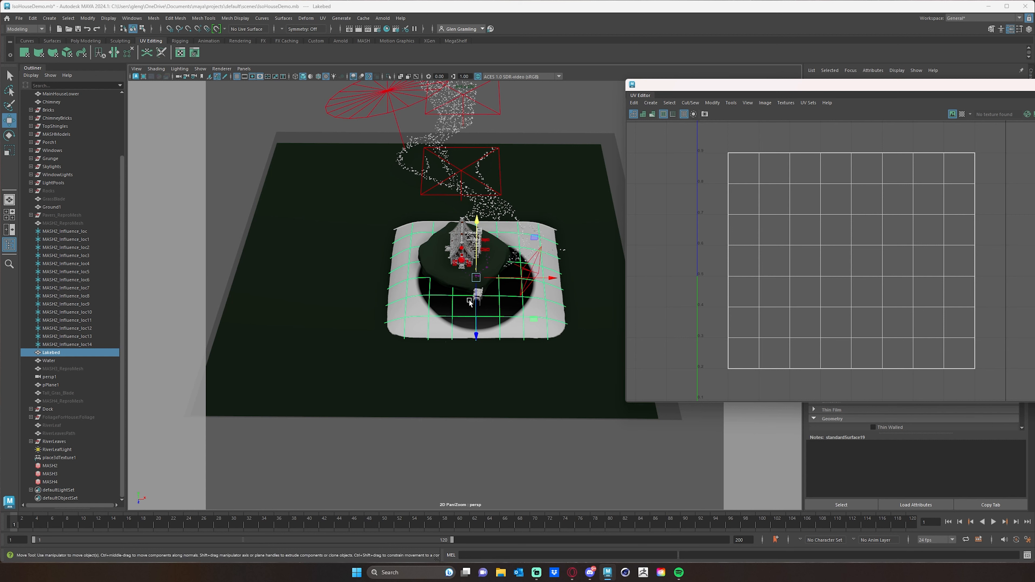
# Switch the lakebed to UV selection and select all the UVs of its shell
pyautogui.keyDown('alt'); pyautogui.moveTo(469, 300); pyautogui.dragTo(472, 313); pyautogui.keyUp('alt')
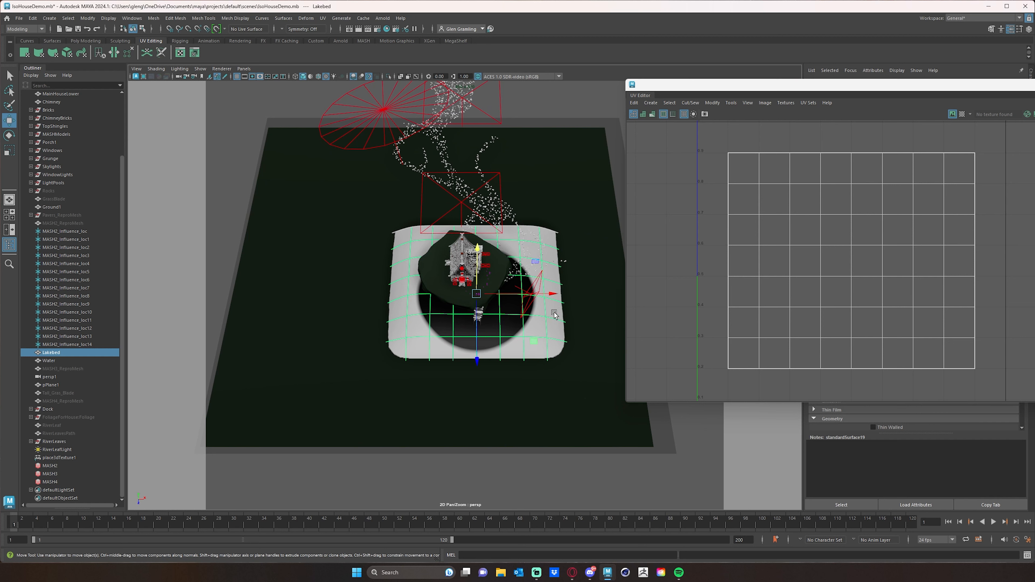
pyautogui.keyDown('alt'); pyautogui.moveTo(914, 241); pyautogui.dragTo(882, 244, button='middle'); pyautogui.keyUp('alt')
pyautogui.keyDown('alt'); pyautogui.moveTo(883, 243); pyautogui.dragTo(801, 241, button='right'); pyautogui.keyUp('alt')
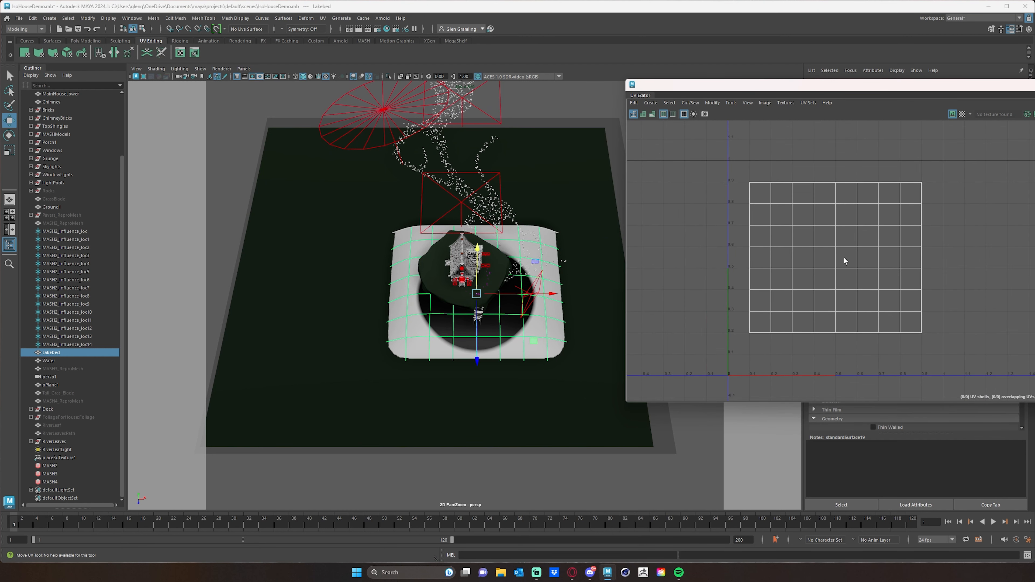
pyautogui.keyDown('alt'); pyautogui.moveTo(821, 249); pyautogui.dragTo(836, 246, button='middle'); pyautogui.keyUp('alt')
pyautogui.rightClick(846, 231)
pyautogui.moveTo(846, 230); pyautogui.dragTo(917, 245, button='right')
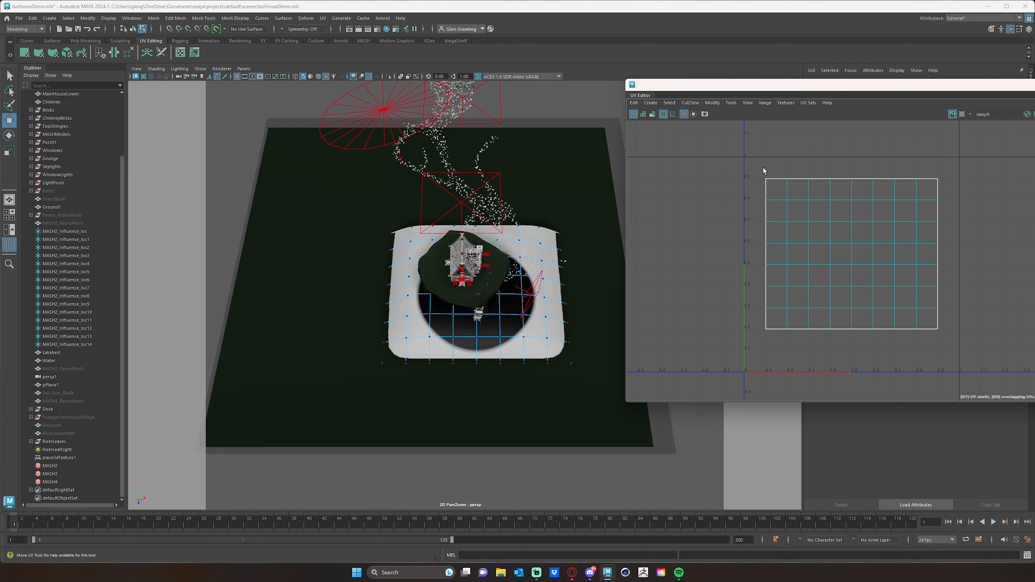
pyautogui.moveTo(750, 162); pyautogui.dragTo(1010, 380)
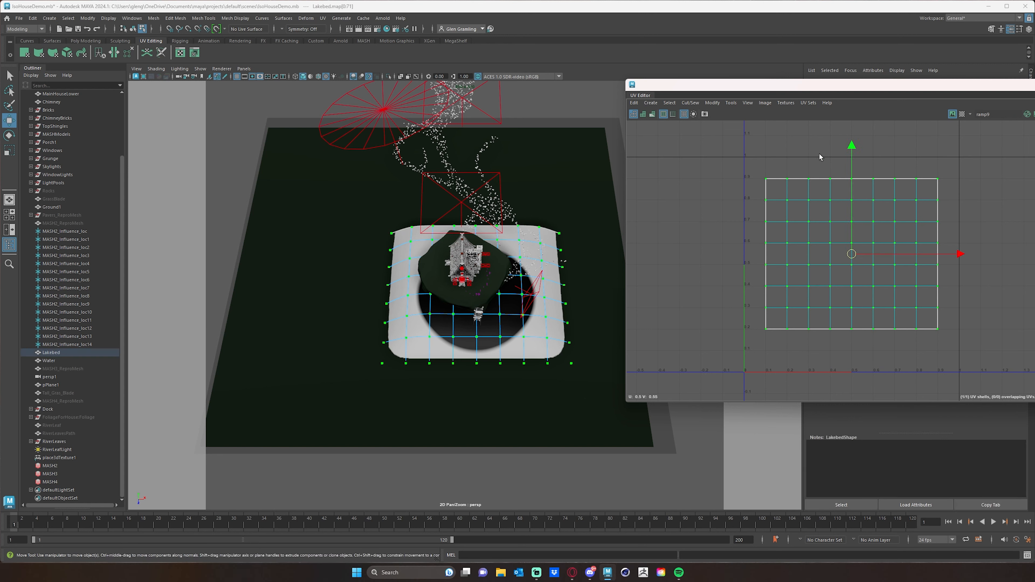
# Move the lakebed's UV shell to about U 0.549, V 0.426 so the black circle surrounds the island evenly
pyautogui.moveTo(852, 146); pyautogui.dragTo(852, 167)
pyautogui.moveTo(960, 277); pyautogui.dragTo(970, 279)
pyautogui.keyDown('alt'); pyautogui.moveTo(437, 294); pyautogui.dragTo(435, 327); pyautogui.keyUp('alt')
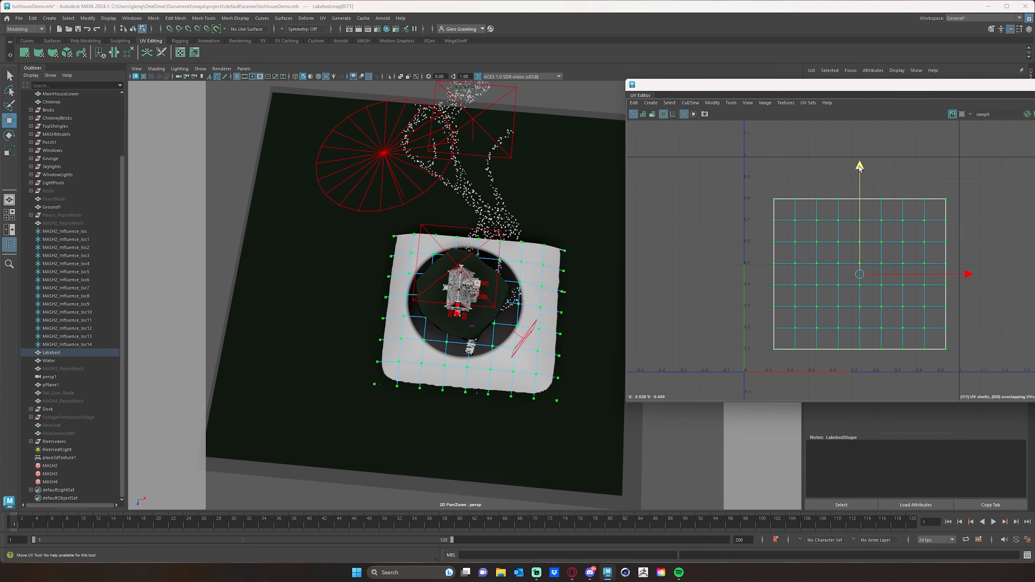
pyautogui.moveTo(862, 168); pyautogui.dragTo(860, 171)
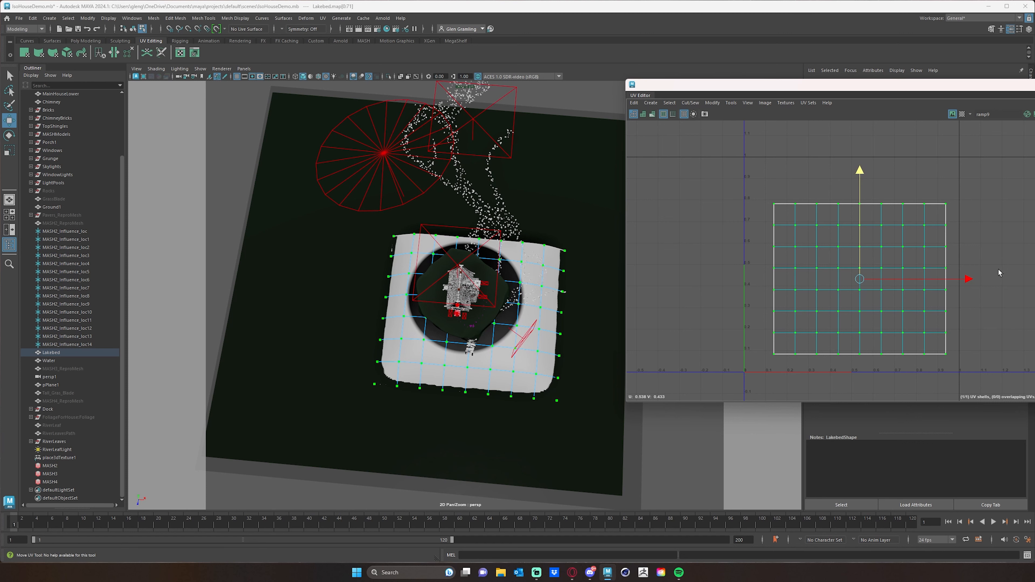
pyautogui.moveTo(973, 279); pyautogui.dragTo(975, 279)
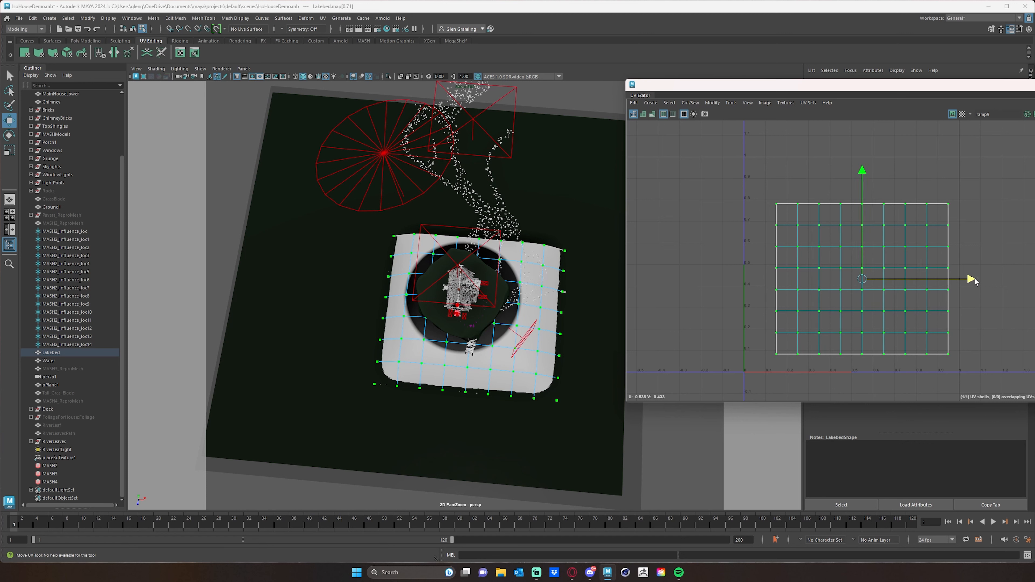
pyautogui.moveTo(862, 167); pyautogui.dragTo(862, 169)
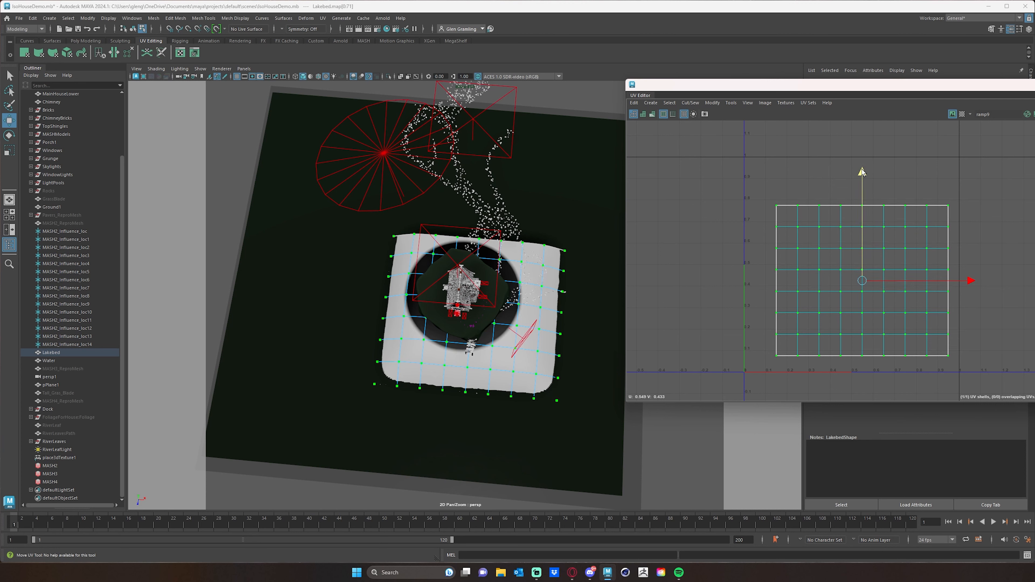
pyautogui.moveTo(429, 318)
pyautogui.keyDown('alt'); pyautogui.mouseDown()
pyautogui.moveTo(439, 301)
pyautogui.moveTo(423, 336)
pyautogui.mouseUp(); pyautogui.keyUp('alt')
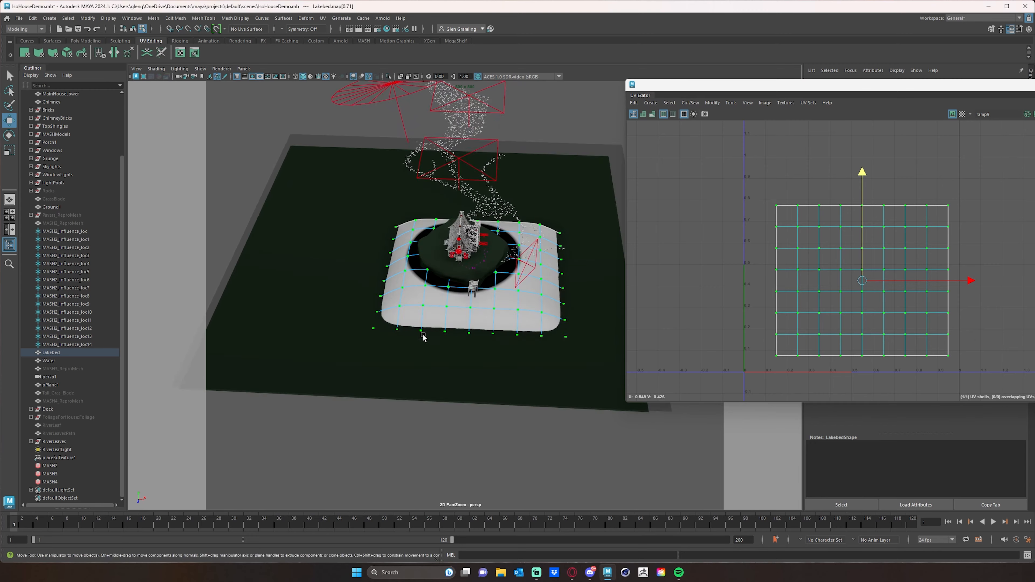
pyautogui.keyDown('alt'); pyautogui.moveTo(423, 337); pyautogui.dragTo(452, 313, button='right'); pyautogui.keyUp('alt')
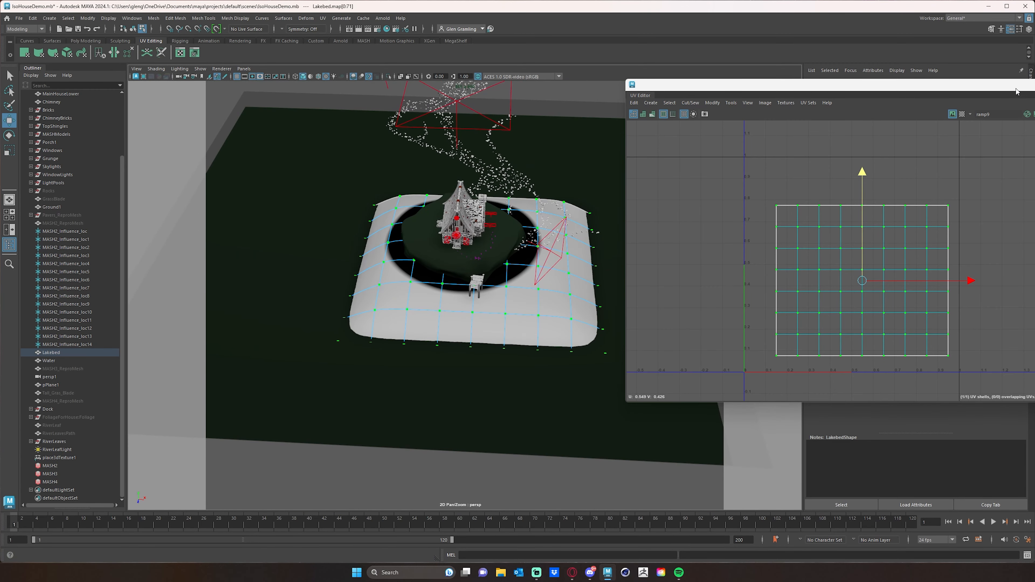
# Close the UV Editor and UV Toolkit, and check the lakebed's repositioned circle from above and from a low front angle
pyautogui.moveTo(1016, 91); pyautogui.dragTo(999, 115)
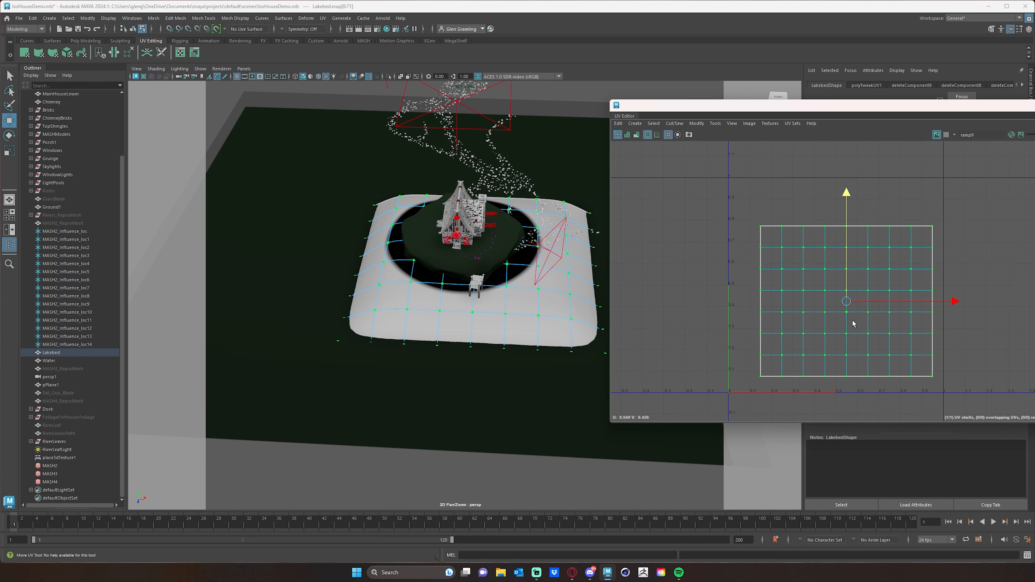
pyautogui.keyDown('alt'); pyautogui.moveTo(399, 272); pyautogui.dragTo(420, 282); pyautogui.keyUp('alt')
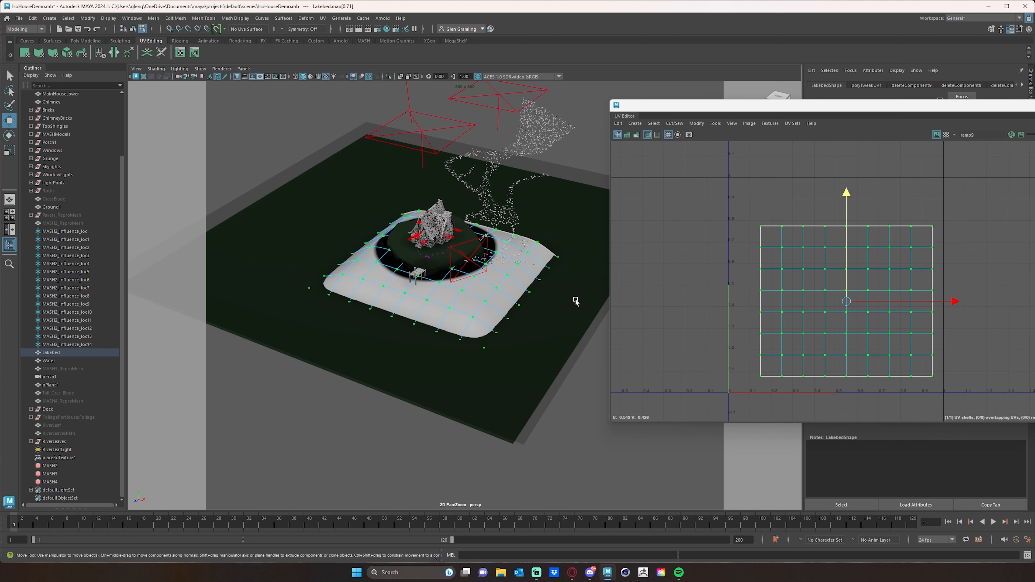
pyautogui.scroll(-5, 545, 313)
pyautogui.scroll(2, 545, 313)
pyautogui.scroll(2, 545, 313)
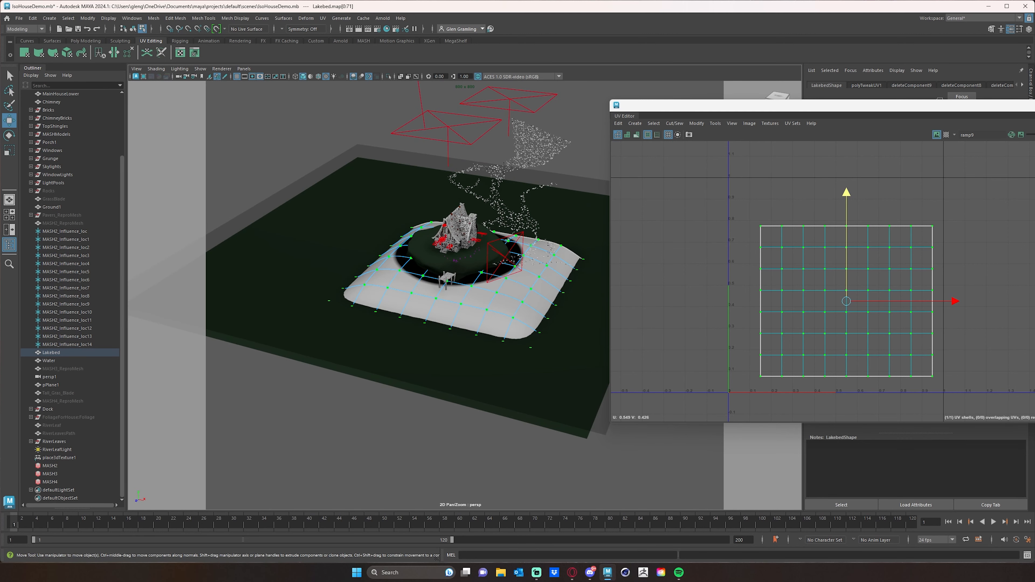
pyautogui.moveTo(1031, 105); pyautogui.dragTo(956, 121)
pyautogui.click(1033, 122)
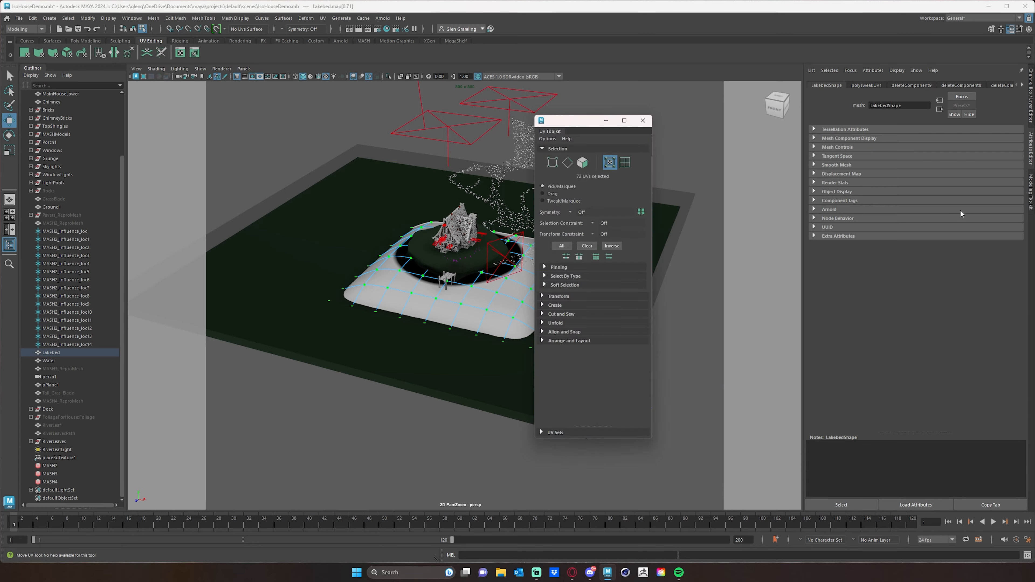
pyautogui.keyDown('alt'); pyautogui.moveTo(449, 312); pyautogui.dragTo(459, 313); pyautogui.keyUp('alt')
pyautogui.scroll(5, 511, 310)
pyautogui.keyDown('alt'); pyautogui.moveTo(546, 319); pyautogui.dragTo(551, 282, button='middle'); pyautogui.keyUp('alt')
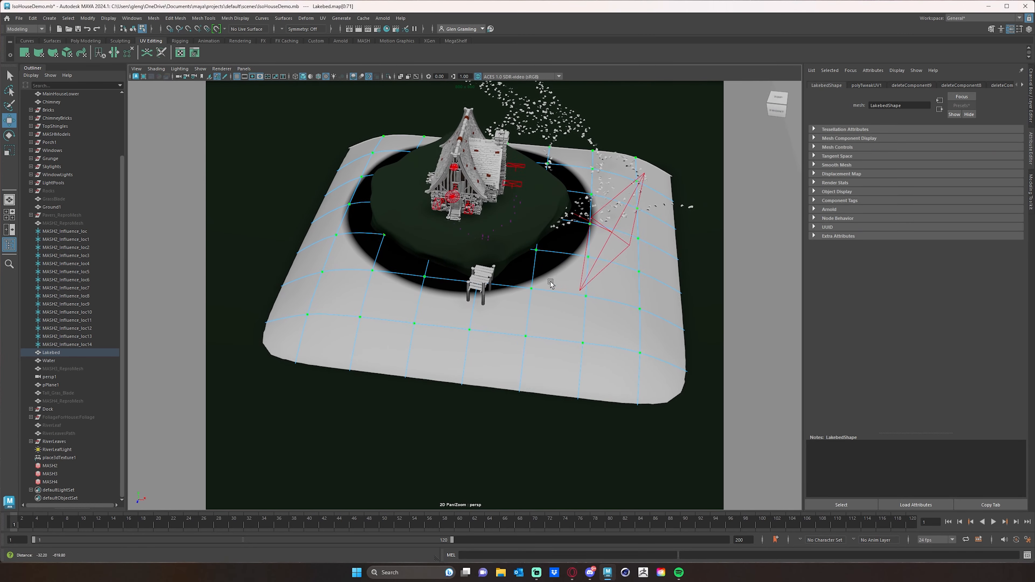
pyautogui.scroll(-2, 541, 315)
pyautogui.keyDown('alt'); pyautogui.moveTo(541, 314); pyautogui.dragTo(550, 294); pyautogui.keyUp('alt')
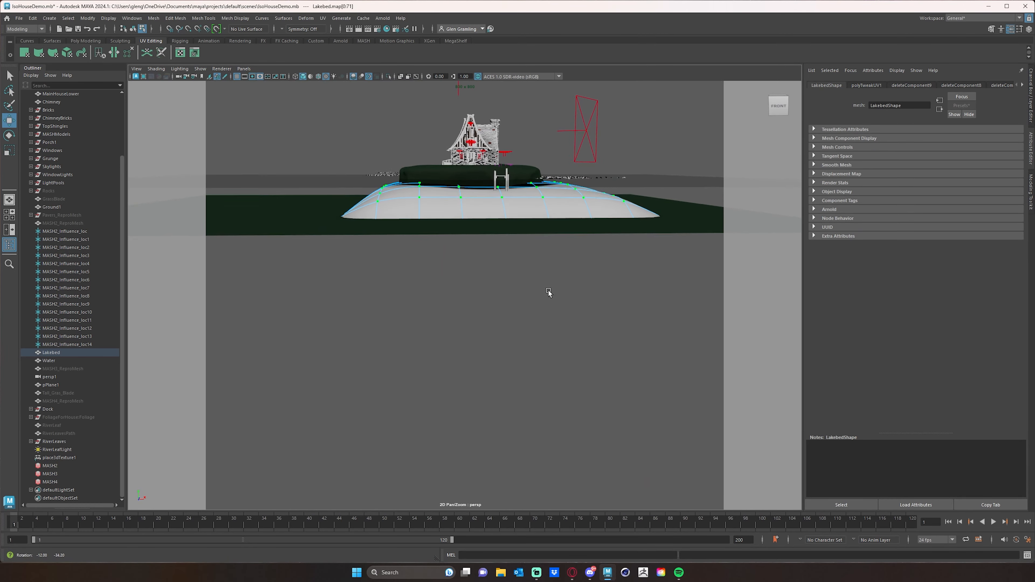
# Return the lakebed to whole-object selection and bring up its standard surface material's attributes
pyautogui.rightClick(502, 206)
pyautogui.moveTo(504, 203); pyautogui.dragTo(483, 407, button='right')
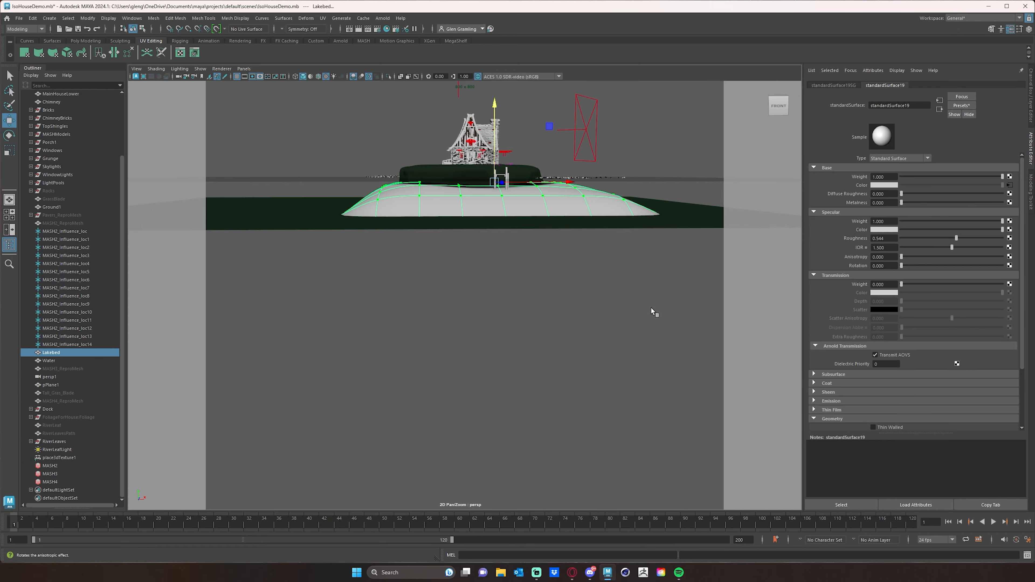
pyautogui.keyDown('alt'); pyautogui.moveTo(654, 310); pyautogui.dragTo(566, 291); pyautogui.keyUp('alt')
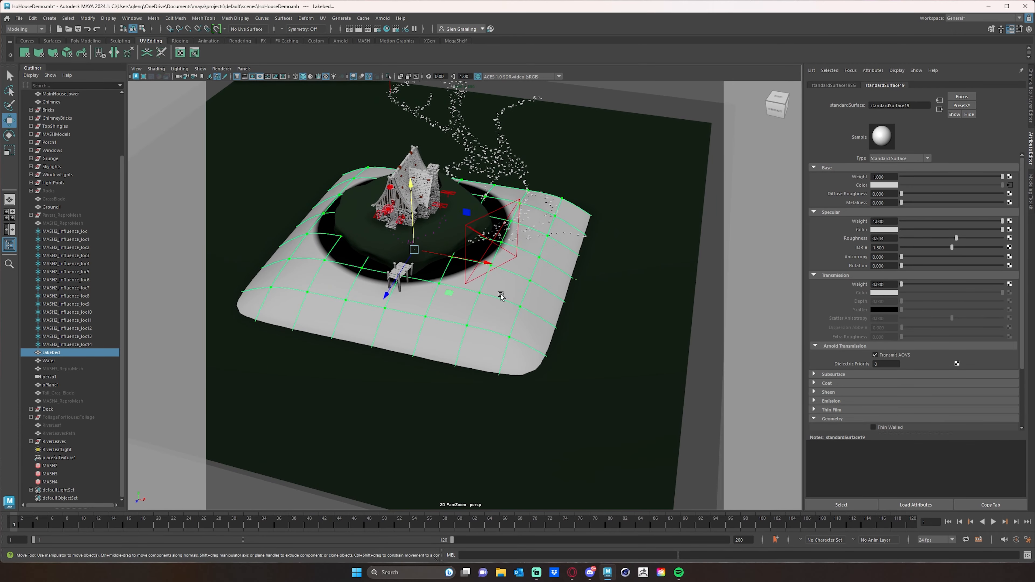
pyautogui.keyDown('alt'); pyautogui.moveTo(566, 291); pyautogui.dragTo(619, 286, button='right'); pyautogui.keyUp('alt')
pyautogui.keyDown('alt'); pyautogui.moveTo(546, 216); pyautogui.dragTo(595, 322, button='middle'); pyautogui.keyUp('alt')
pyautogui.keyDown('alt'); pyautogui.moveTo(571, 314); pyautogui.dragTo(450, 289, button='right'); pyautogui.keyUp('alt')
pyautogui.keyDown('alt'); pyautogui.moveTo(449, 289); pyautogui.dragTo(480, 279, button='middle'); pyautogui.keyUp('alt')
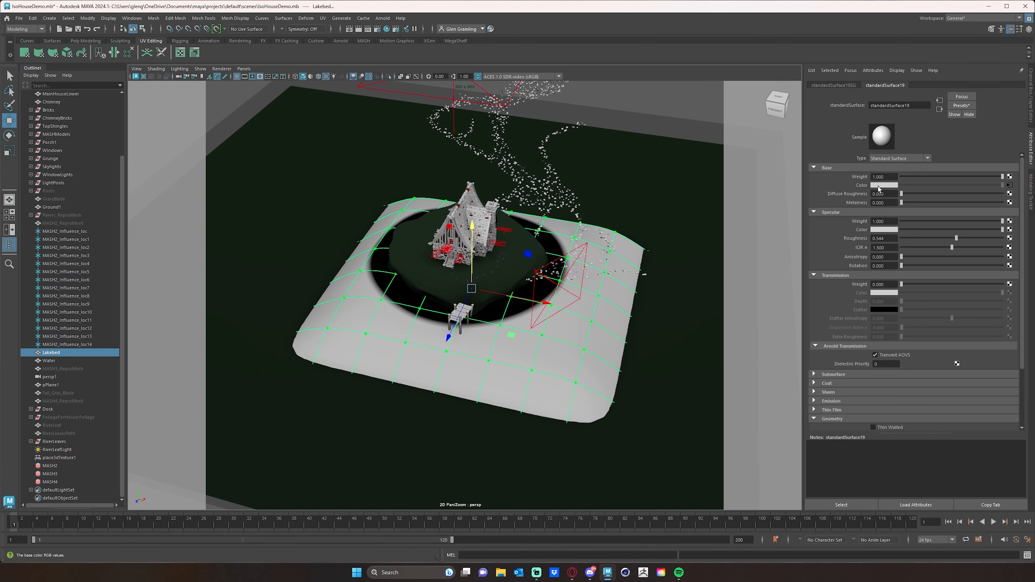
# In the lakebed's base colour ramp, set the light handle to about 0.482 and colour the black handle dark brown (HSV 33.680, 0.588, 0.118)
pyautogui.click(1010, 185)
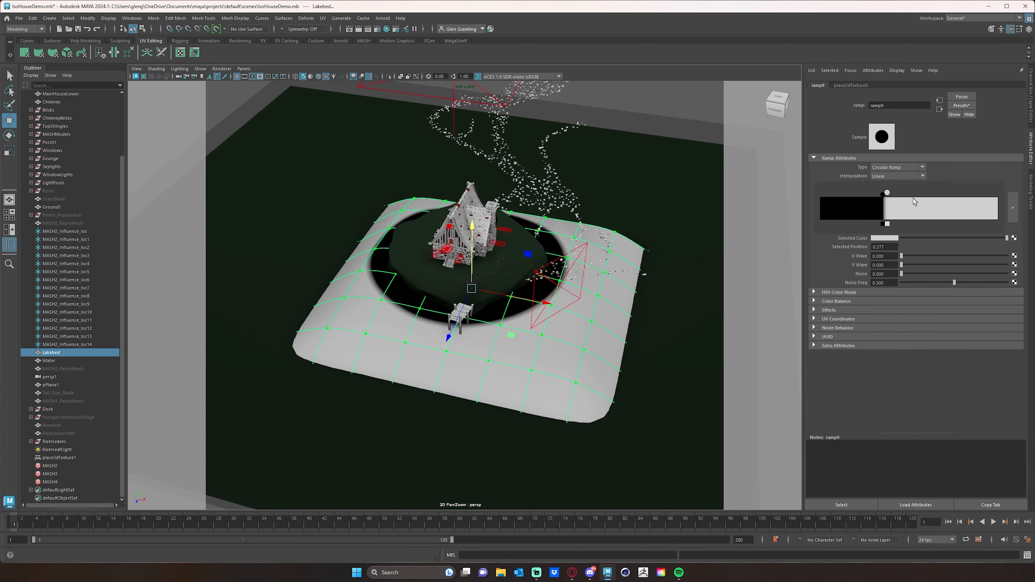
pyautogui.moveTo(887, 193); pyautogui.dragTo(906, 195)
pyautogui.click(884, 196)
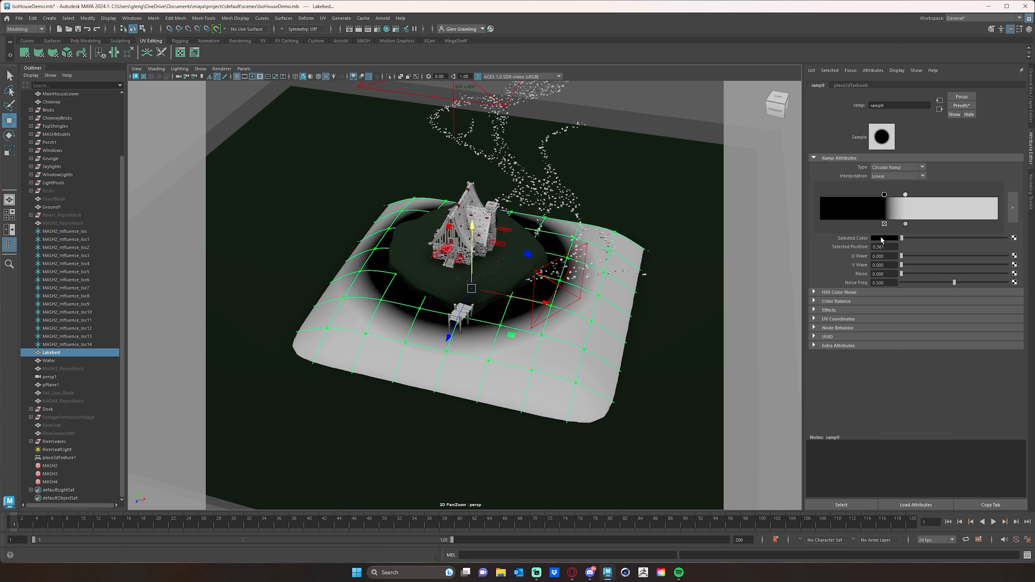
pyautogui.click(882, 239)
pyautogui.moveTo(1029, 248); pyautogui.dragTo(1016, 262)
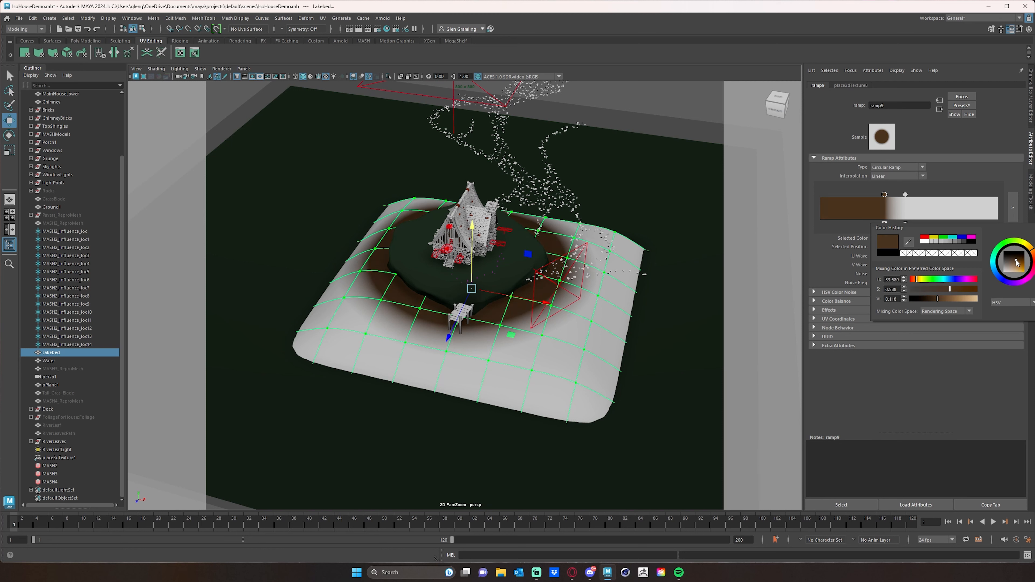
# Recolour the ramp's light handle with the recent dark brown and raise its value to about 0.551 for a sandy tan
pyautogui.click(905, 195)
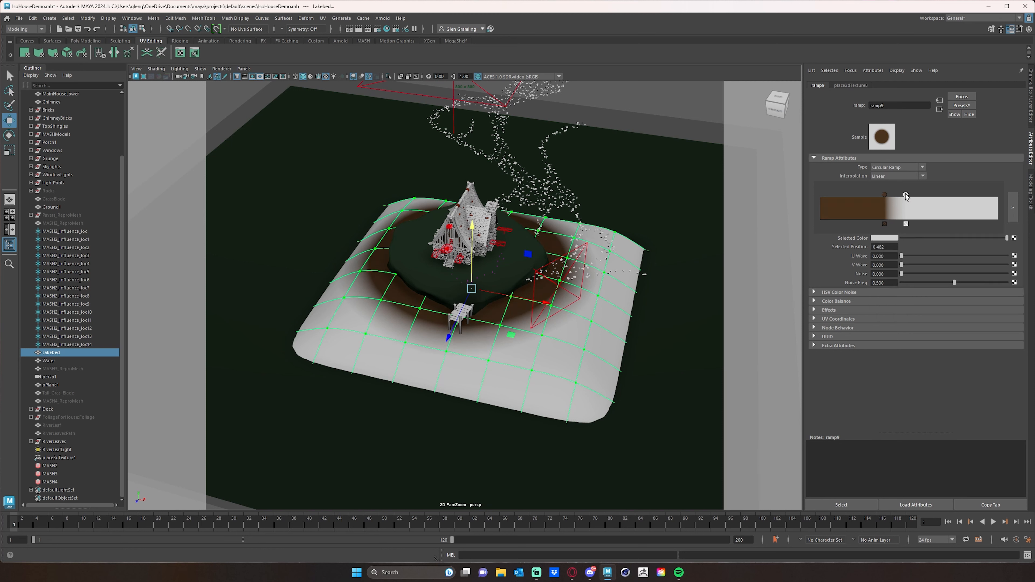
pyautogui.click(882, 241)
pyautogui.click(889, 240)
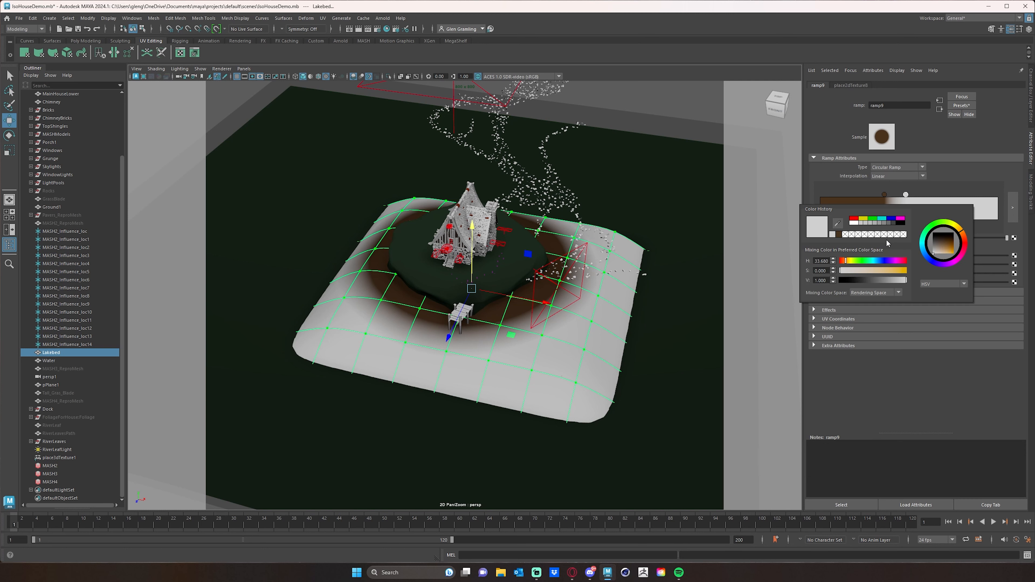
pyautogui.click(839, 235)
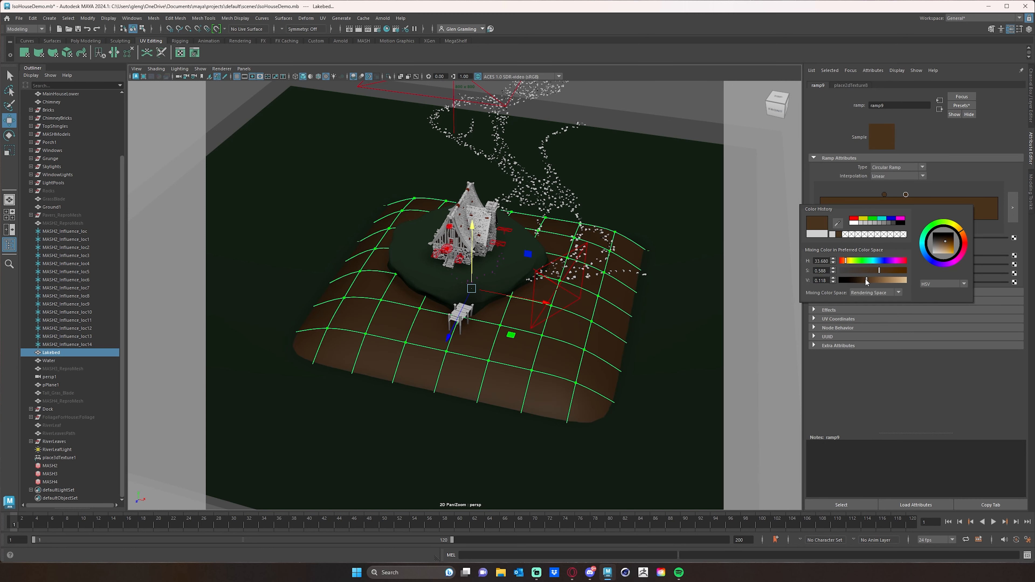
pyautogui.moveTo(867, 282); pyautogui.dragTo(899, 284)
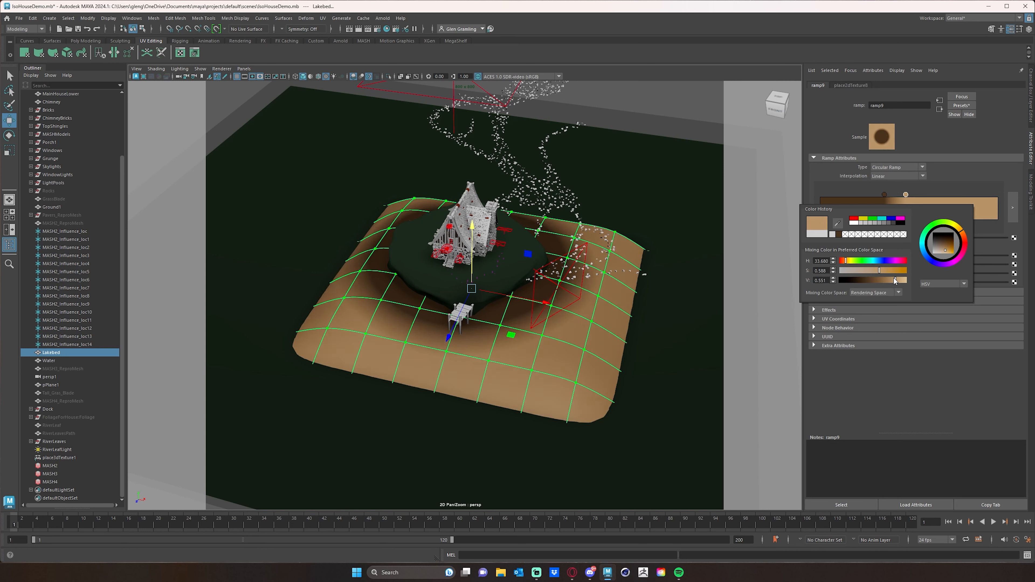
pyautogui.click(884, 195)
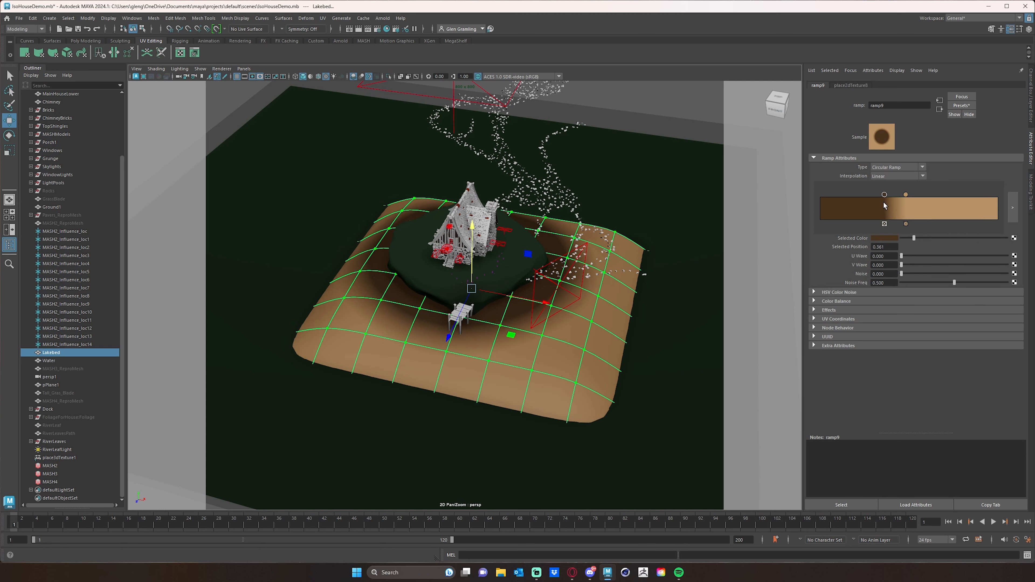
# Tighten the lakebed ramp's transition by placing the tan handle at about 0.420 and the dark brown handle at about 0.368
pyautogui.moveTo(905, 195)
pyautogui.mouseDown()
pyautogui.moveTo(886, 190)
pyautogui.moveTo(895, 196)
pyautogui.mouseUp()
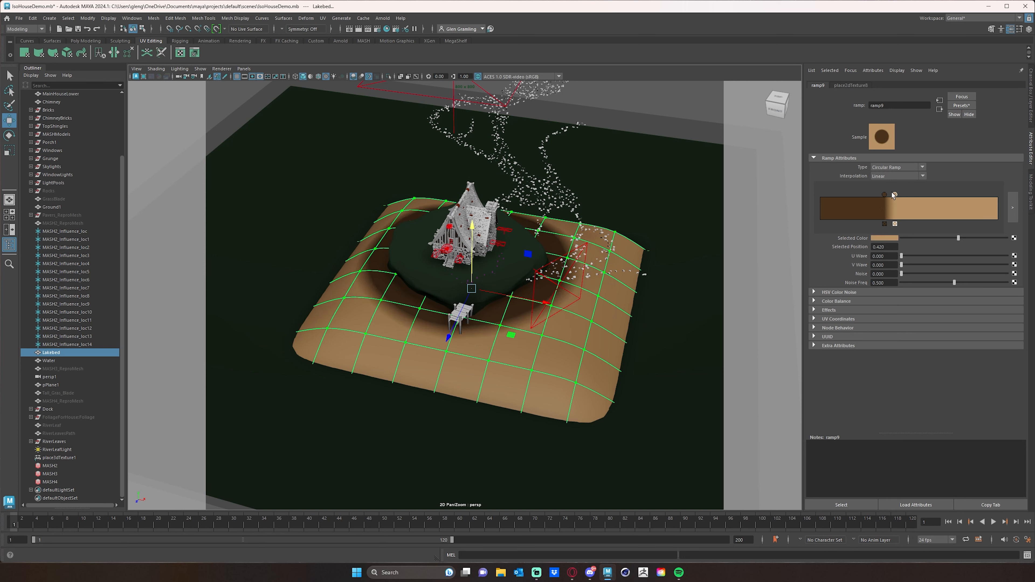
pyautogui.click(884, 195)
pyautogui.click(894, 195)
pyautogui.moveTo(884, 195); pyautogui.dragTo(887, 195)
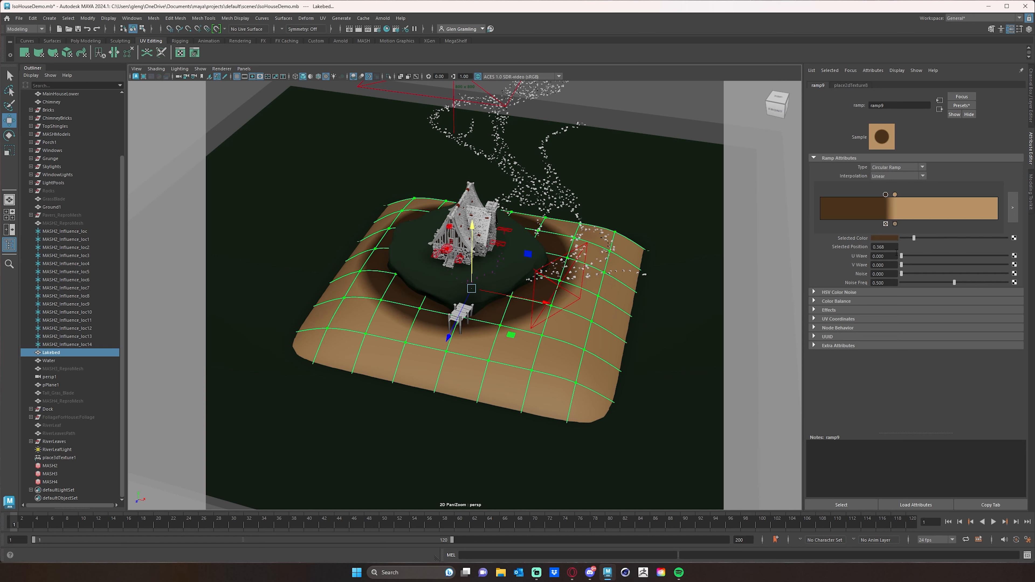
# Lighten the ramp's dark brown handle to a medium brown and shift it to about 0.452, with the tan handle just beyond it
pyautogui.click(883, 238)
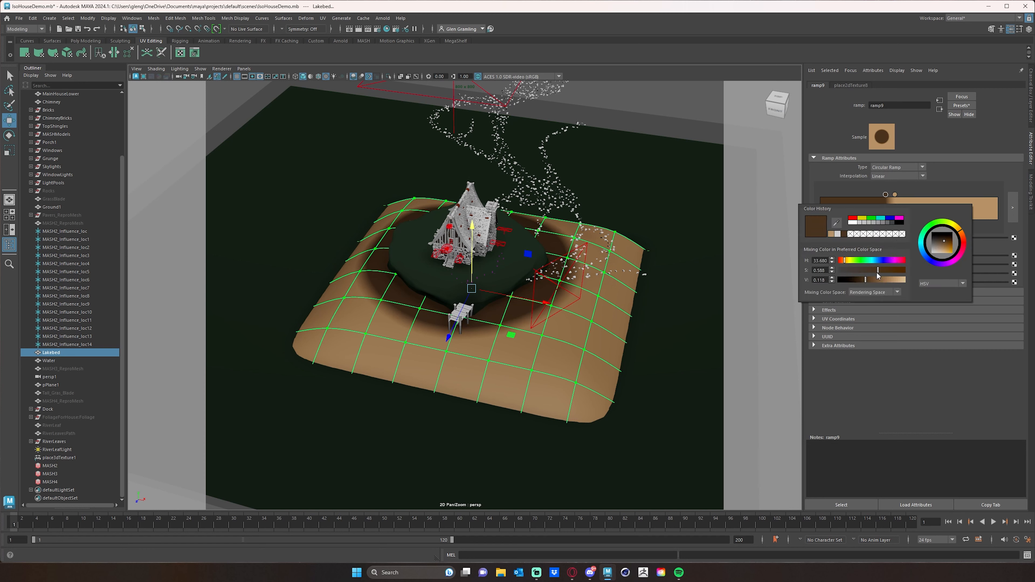
pyautogui.moveTo(860, 282); pyautogui.dragTo(873, 284)
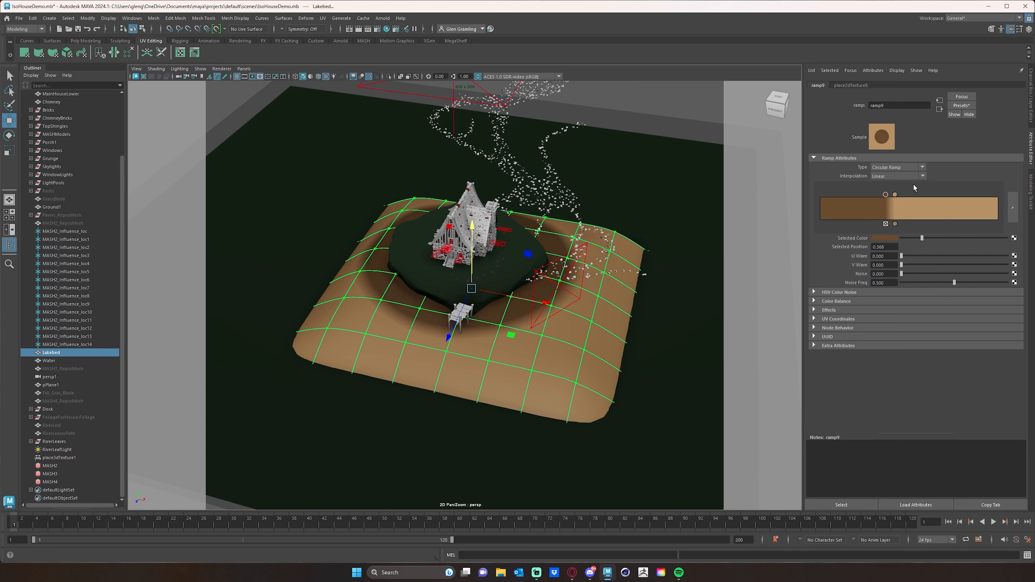
pyautogui.moveTo(896, 195)
pyautogui.mouseDown()
pyautogui.moveTo(922, 196)
pyautogui.moveTo(901, 194)
pyautogui.mouseUp()
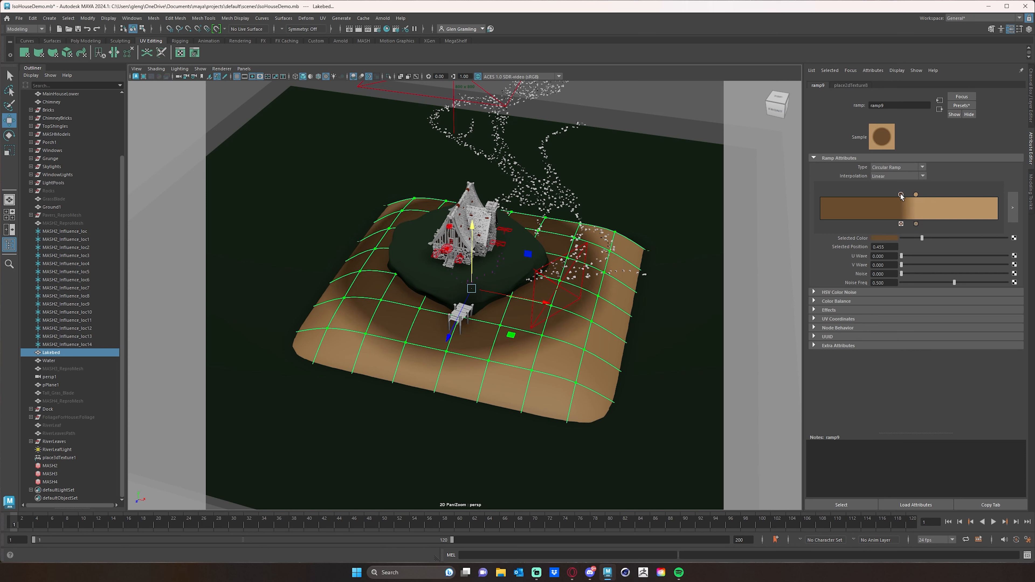
# Add seven brown handles spread across the dark section of the lakebed's ramp, the last at about 0.380
pyautogui.click(831, 209)
pyautogui.click(845, 213)
pyautogui.click(857, 213)
pyautogui.click(867, 213)
pyautogui.click(875, 212)
pyautogui.click(883, 209)
pyautogui.click(887, 207)
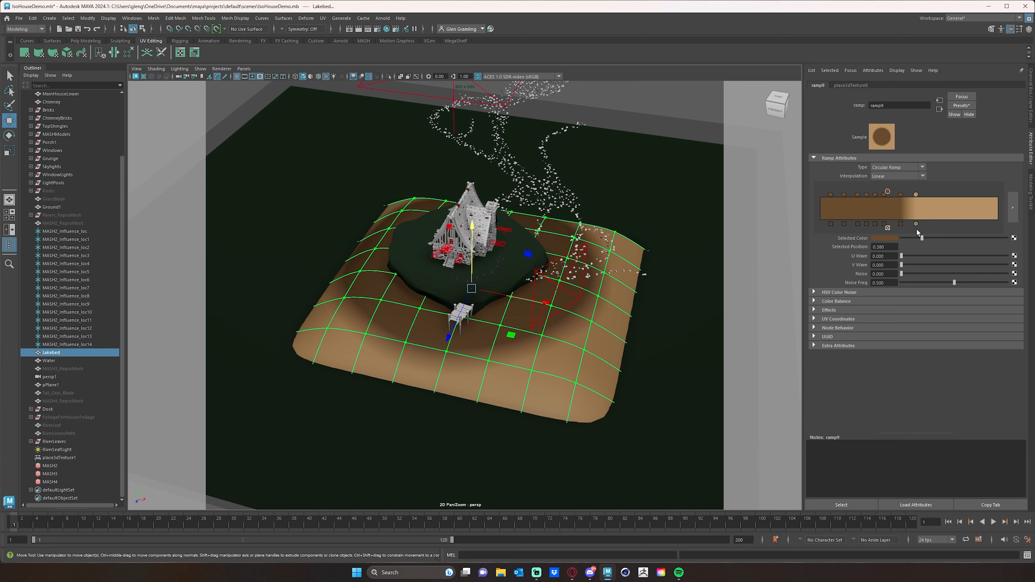
pyautogui.moveTo(892, 192); pyautogui.dragTo(889, 195)
# Add six tan handles spread across the light section of the ramp, the last at about 0.977
pyautogui.click(917, 195)
pyautogui.click(929, 212)
pyautogui.click(944, 213)
pyautogui.click(961, 213)
pyautogui.click(975, 213)
pyautogui.click(987, 214)
pyautogui.click(995, 214)
# Move the tan handle nearest the transition into the ramp's brown section, at about 0.268, to make a light ring around the island
pyautogui.keyDown('alt'); pyautogui.moveTo(458, 326); pyautogui.dragTo(456, 322); pyautogui.keyUp('alt')
pyautogui.keyDown('alt'); pyautogui.moveTo(456, 323); pyautogui.dragTo(555, 319, button='right'); pyautogui.keyUp('alt')
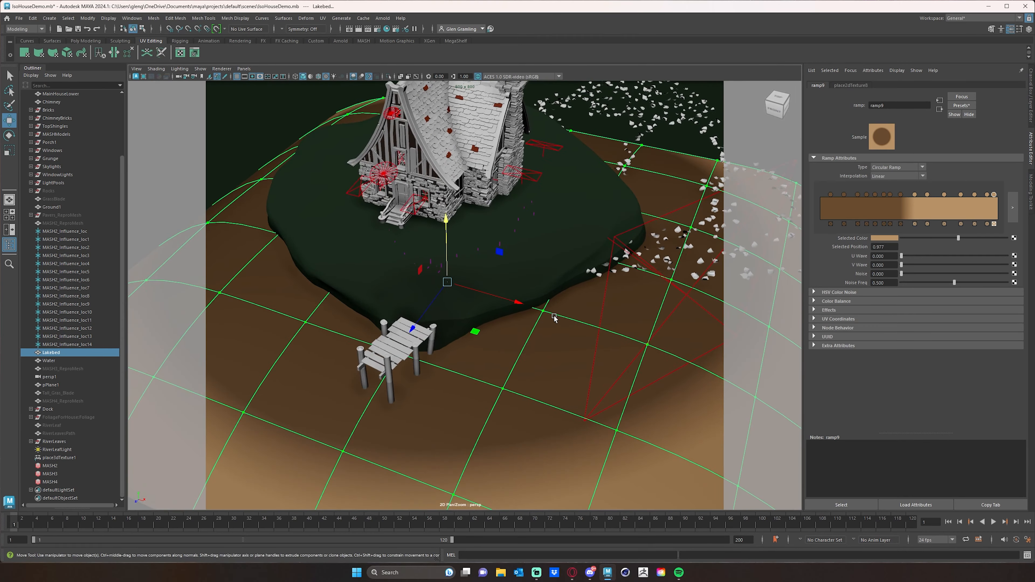
pyautogui.keyDown('alt'); pyautogui.moveTo(555, 319); pyautogui.dragTo(578, 287); pyautogui.keyUp('alt')
pyautogui.keyDown('alt'); pyautogui.moveTo(578, 287); pyautogui.dragTo(557, 293, button='right'); pyautogui.keyUp('alt')
pyautogui.keyDown('alt'); pyautogui.moveTo(556, 292); pyautogui.dragTo(565, 268, button='middle'); pyautogui.keyUp('alt')
pyautogui.keyDown('alt'); pyautogui.moveTo(565, 267); pyautogui.dragTo(632, 267, button='right'); pyautogui.keyUp('alt')
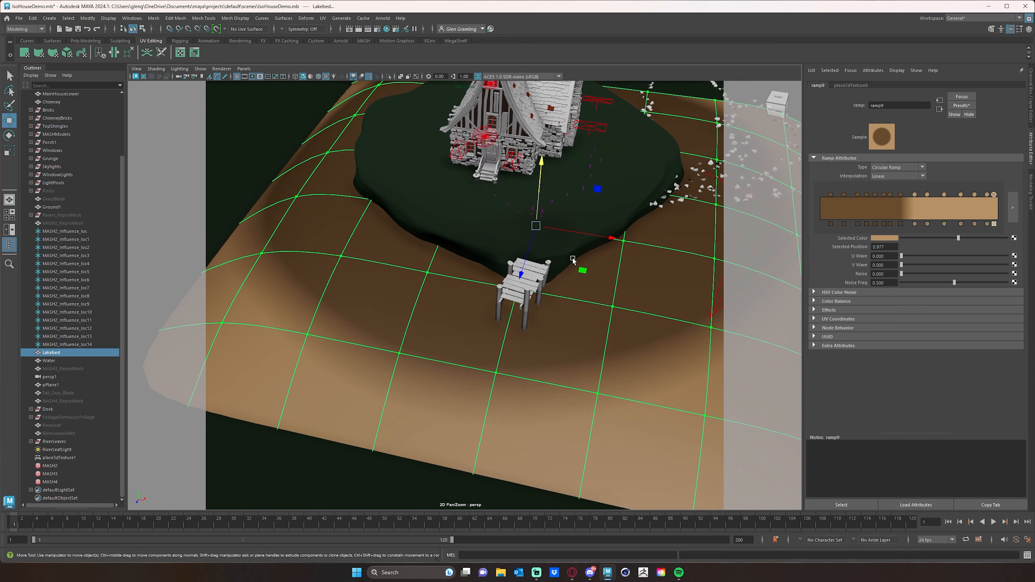
pyautogui.keyDown('alt'); pyautogui.moveTo(631, 267); pyautogui.dragTo(570, 259, button='middle'); pyautogui.keyUp('alt')
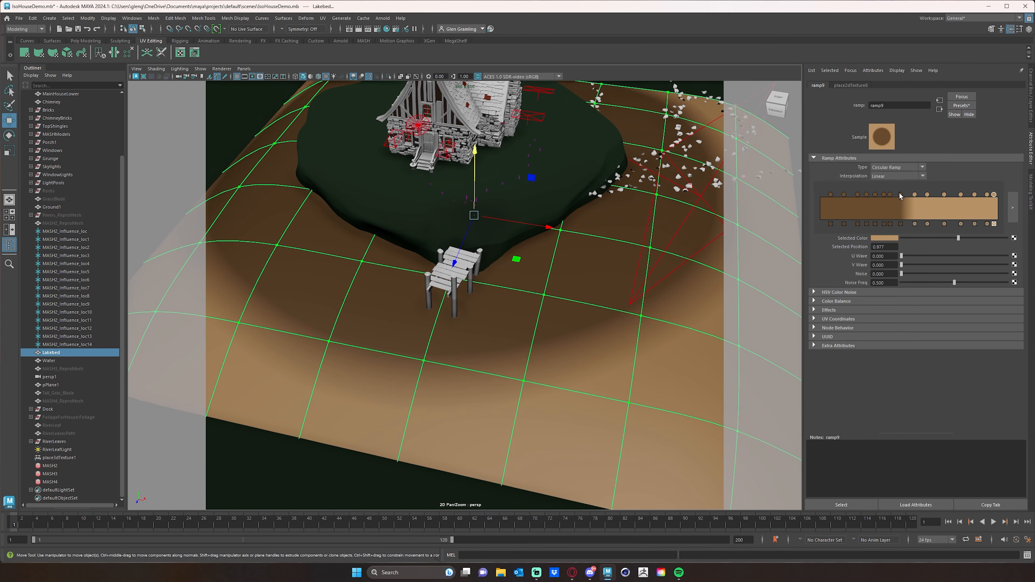
pyautogui.click(913, 195)
pyautogui.moveTo(914, 198); pyautogui.dragTo(867, 205)
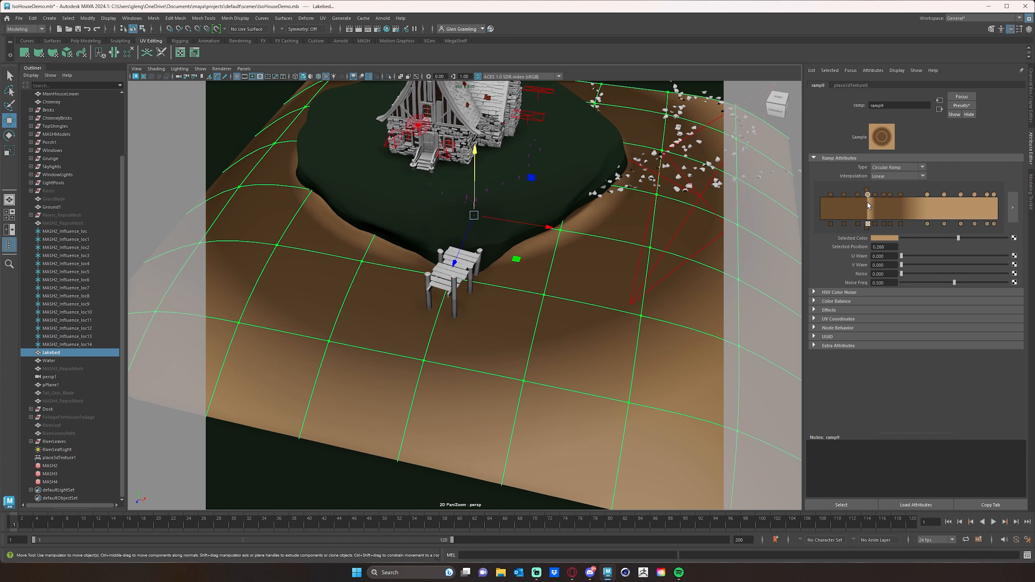
# Inspect the light ring beside the dock and shoreline, and open the ramp's enlarged editor placed clear of the shoreline
pyautogui.scroll(10, 505, 310)
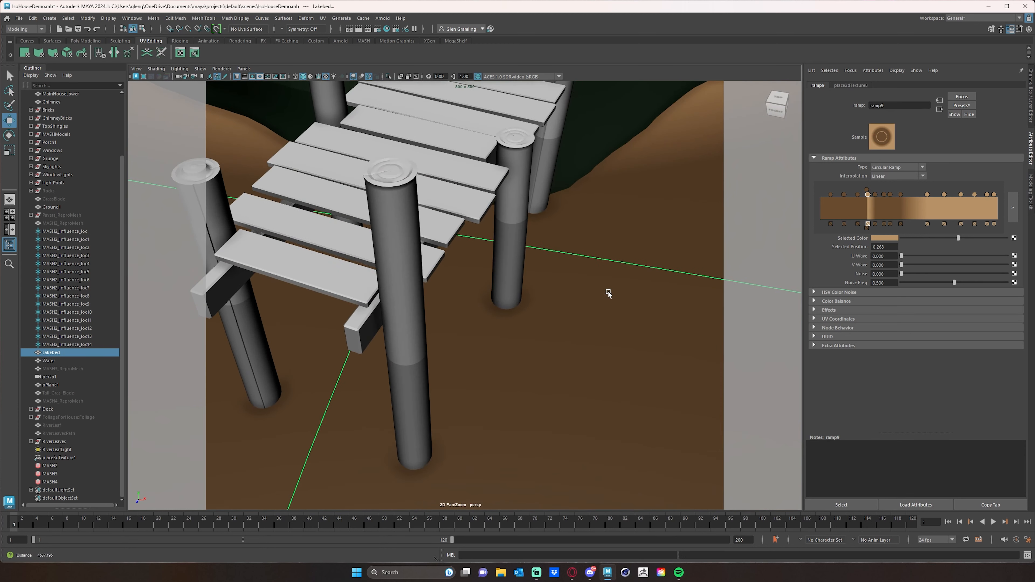
pyautogui.scroll(-3, 526, 318)
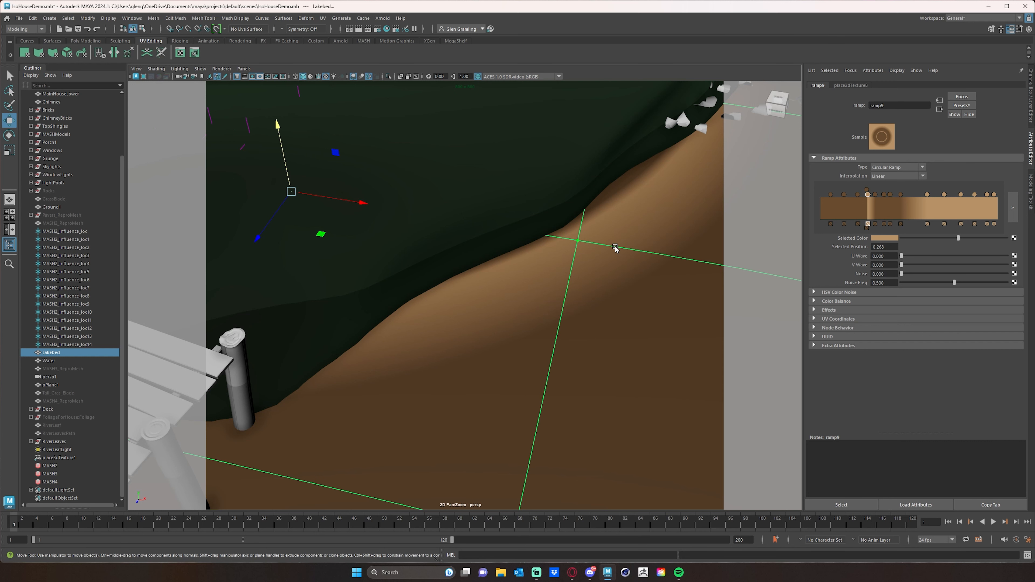
pyautogui.keyDown('alt'); pyautogui.moveTo(615, 247); pyautogui.dragTo(561, 271, button='middle'); pyautogui.keyUp('alt')
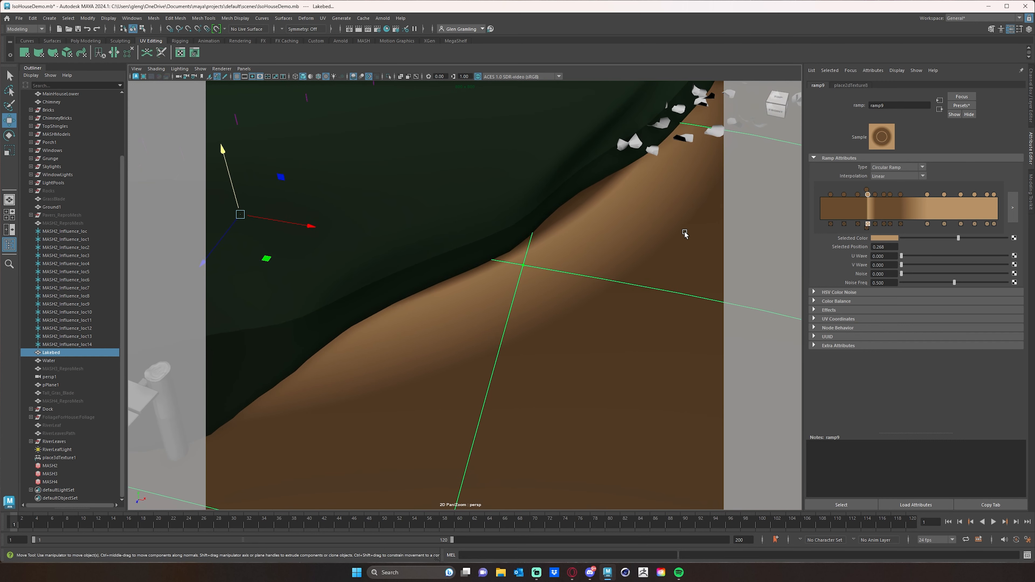
pyautogui.click(1012, 209)
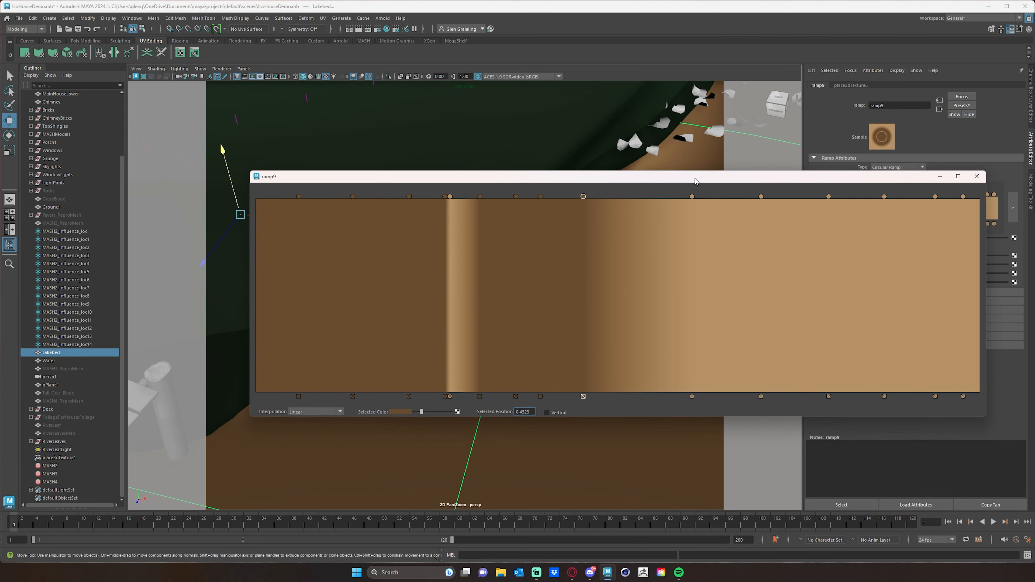
pyautogui.moveTo(695, 181)
pyautogui.mouseDown()
pyautogui.moveTo(571, 179)
pyautogui.moveTo(690, 184)
pyautogui.mouseUp()
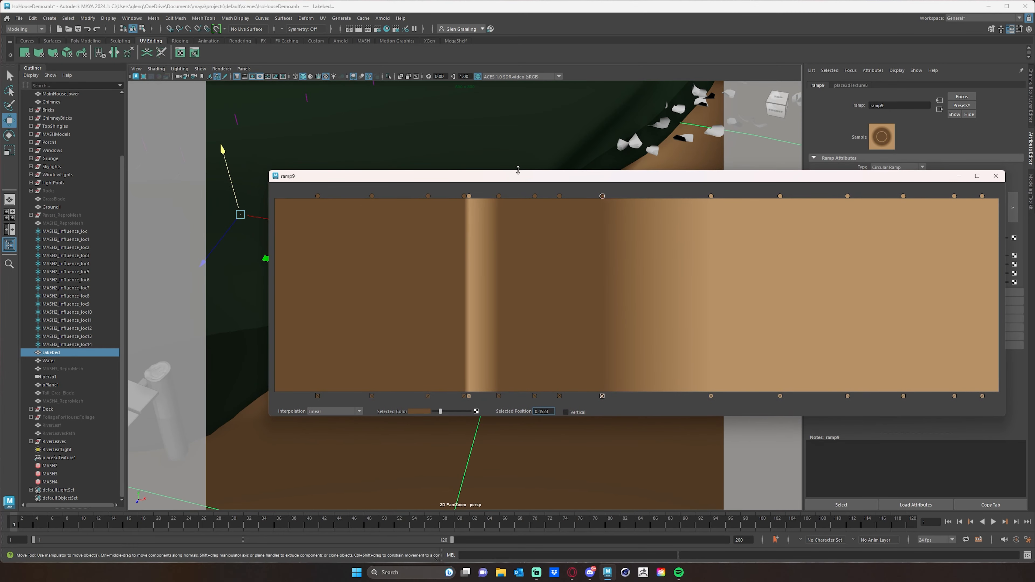
pyautogui.moveTo(519, 171); pyautogui.dragTo(678, 240)
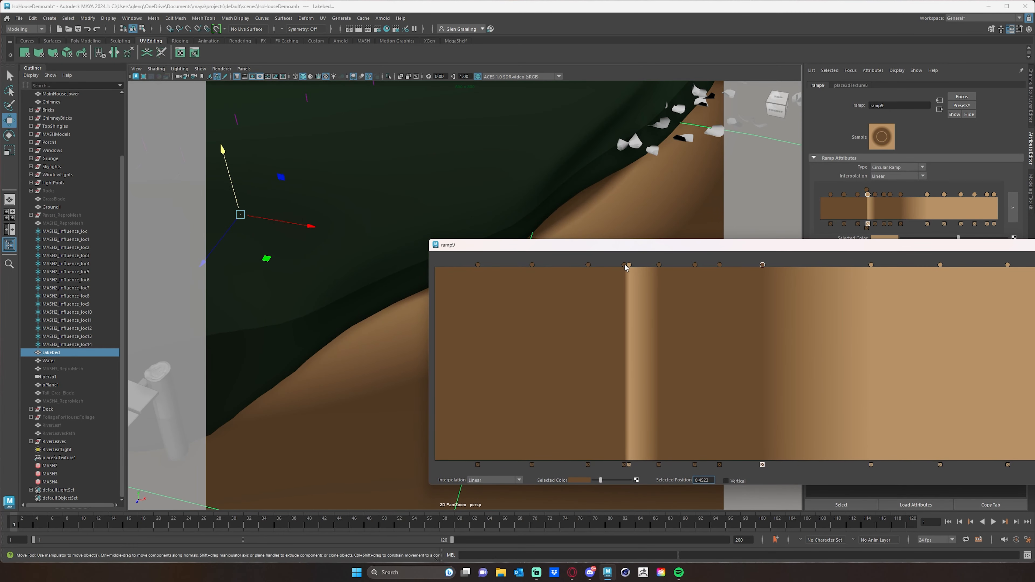
# Form two narrow ramp stripes with the tan handles at about 0.264 and 0.28, each closed by a brown handle, the second at about 0.299
pyautogui.moveTo(628, 265); pyautogui.dragTo(626, 266)
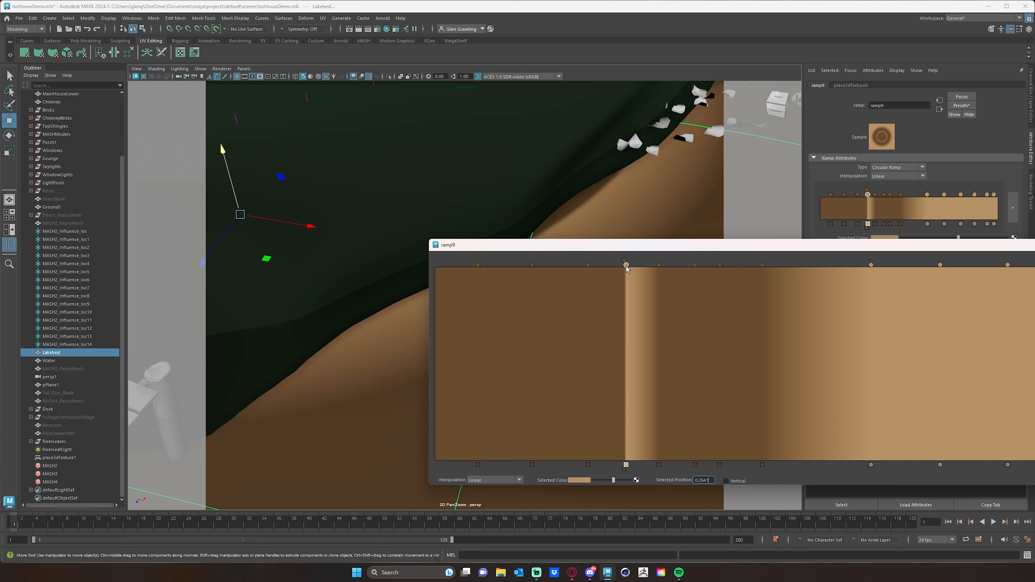
pyautogui.moveTo(659, 265); pyautogui.dragTo(639, 270)
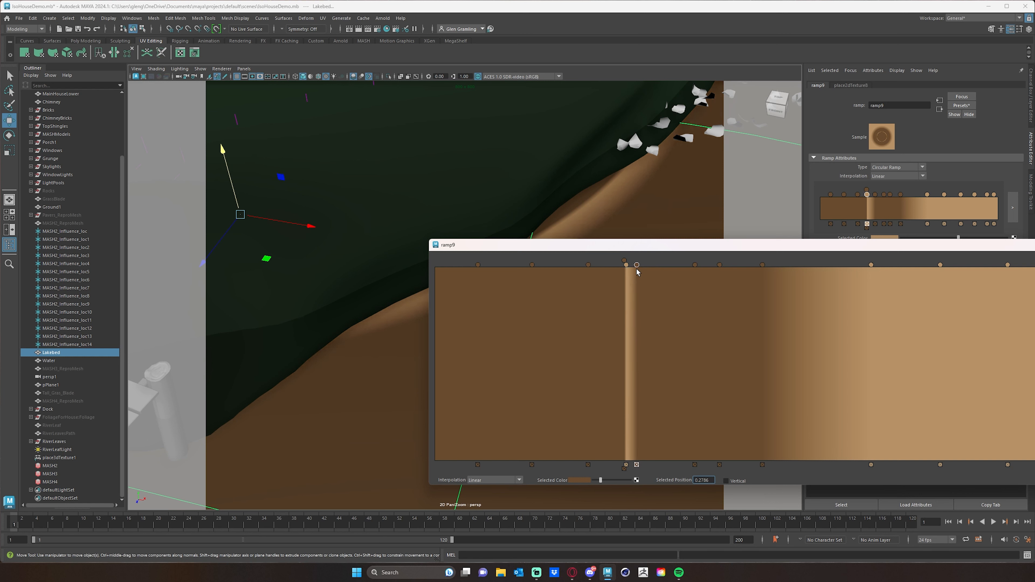
pyautogui.moveTo(637, 272); pyautogui.dragTo(638, 272)
pyautogui.moveTo(871, 265); pyautogui.dragTo(639, 265)
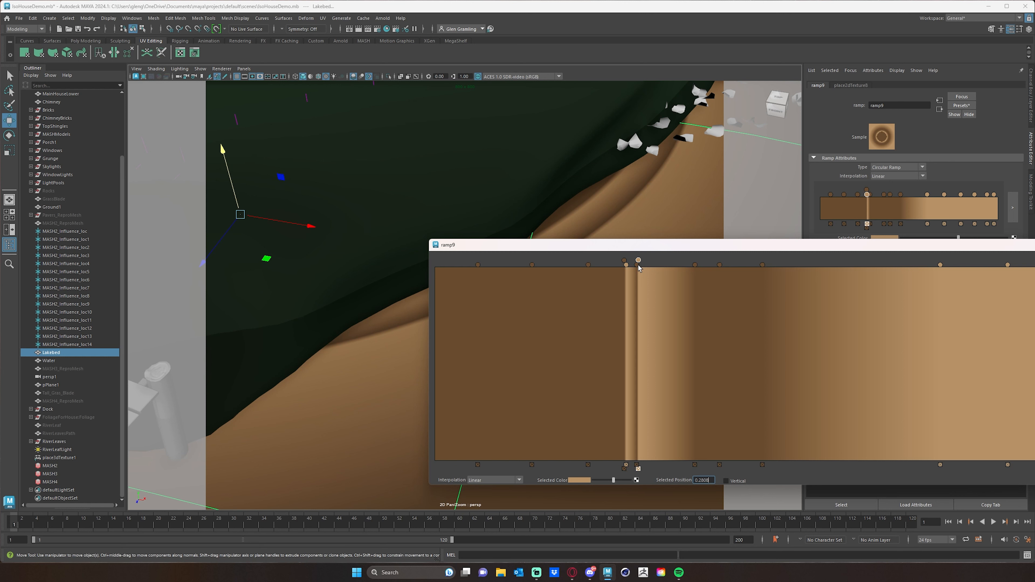
pyautogui.moveTo(638, 265)
pyautogui.mouseDown()
pyautogui.moveTo(686, 266)
pyautogui.moveTo(653, 266)
pyautogui.mouseUp()
pyautogui.click(636, 265)
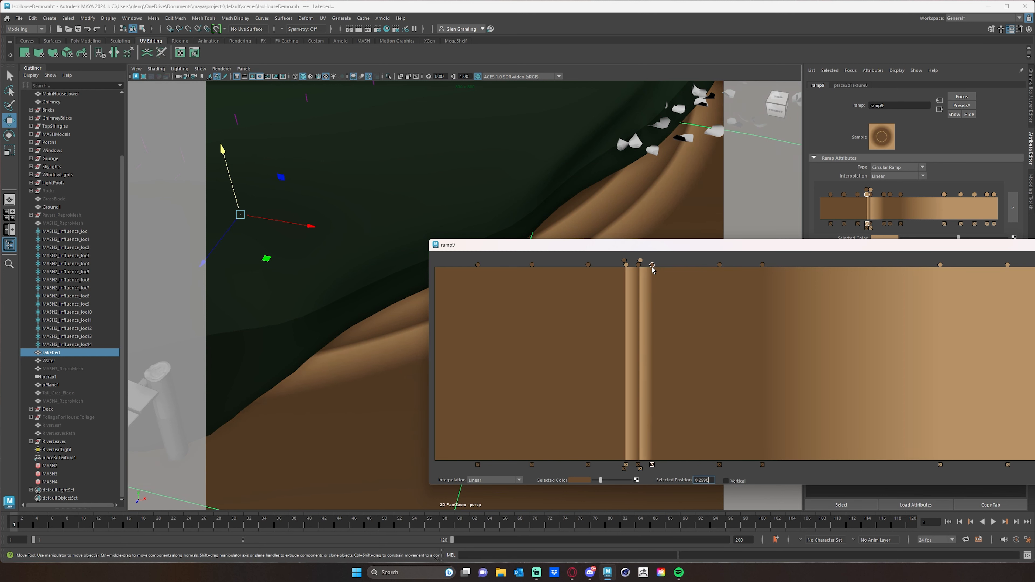
pyautogui.moveTo(651, 267); pyautogui.dragTo(652, 266)
# Continue the stripes with tan handles at about 0.302, 0.320 and 0.345, separated by brown handles at about 0.319 and 0.340
pyautogui.moveTo(939, 266); pyautogui.dragTo(654, 269)
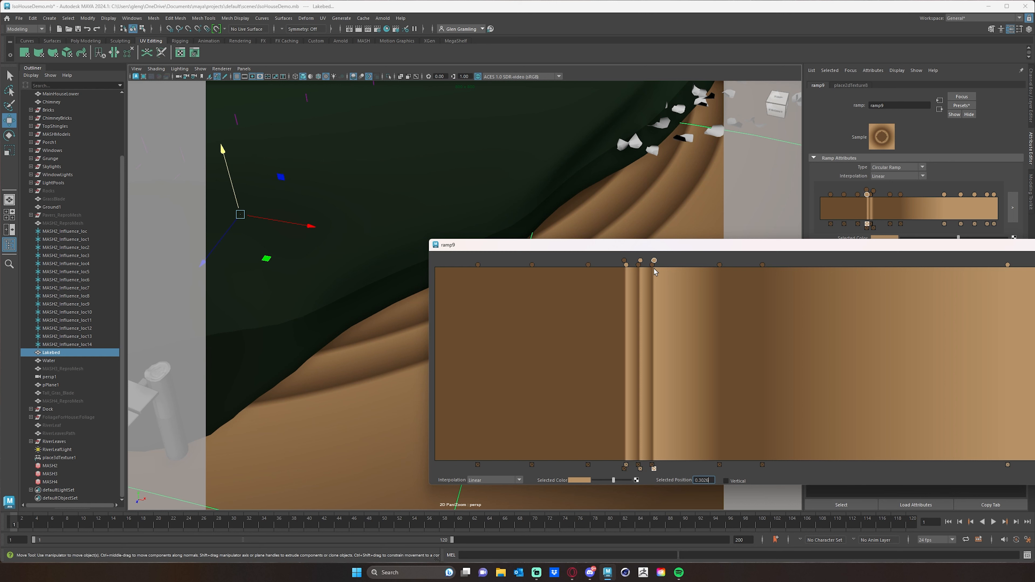
pyautogui.moveTo(719, 265); pyautogui.dragTo(667, 268)
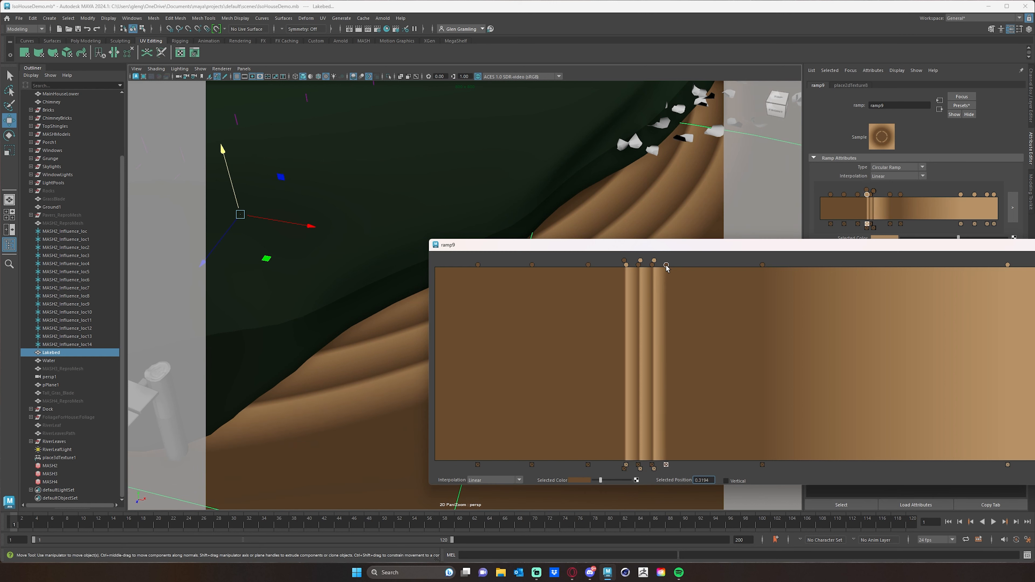
pyautogui.moveTo(1008, 265); pyautogui.dragTo(666, 265)
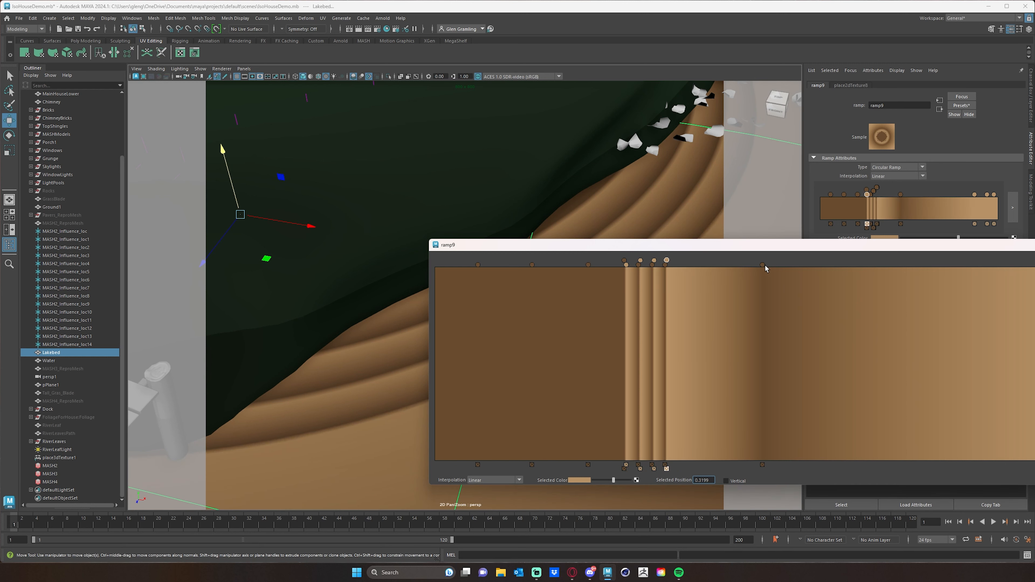
pyautogui.moveTo(763, 265); pyautogui.dragTo(681, 266)
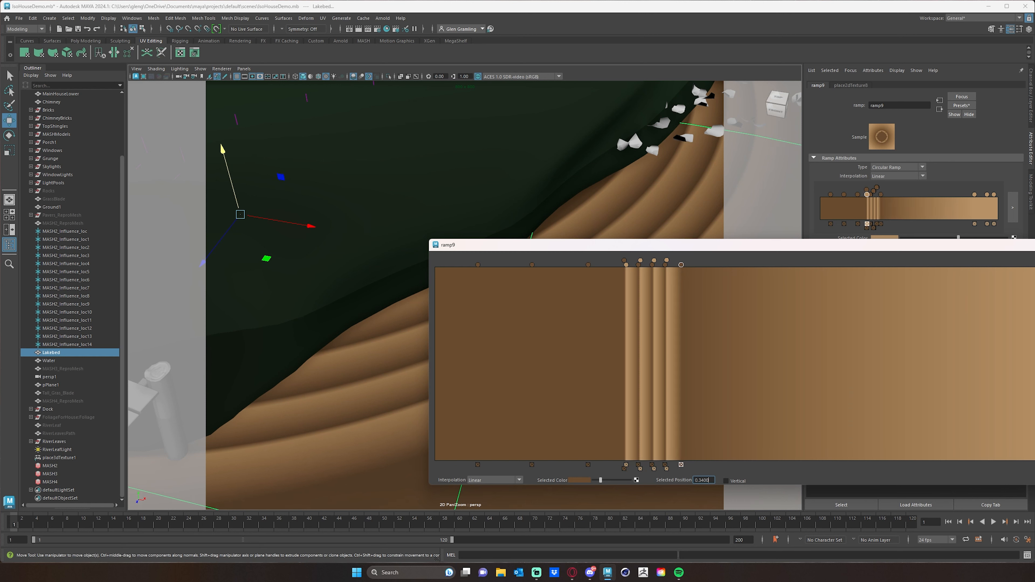
pyautogui.moveTo(1034, 265); pyautogui.dragTo(685, 261)
# Move the enlarged ramp editor aside and examine the striped rings on the lakebed around the island and dock
pyautogui.moveTo(782, 250); pyautogui.dragTo(572, 149)
pyautogui.moveTo(734, 151); pyautogui.dragTo(351, 198)
pyautogui.scroll(-3, 638, 218)
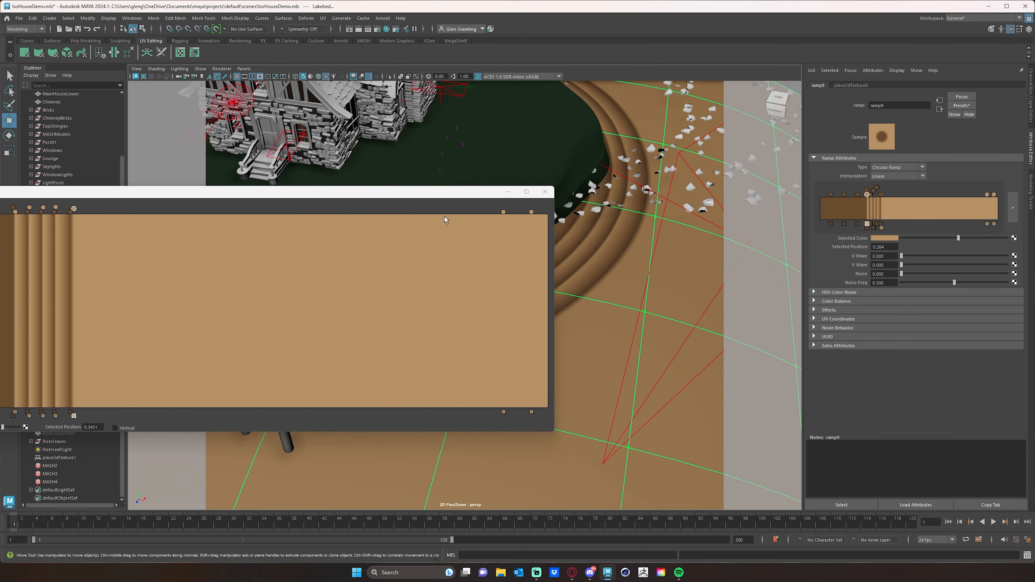
pyautogui.moveTo(426, 195); pyautogui.dragTo(161, 104)
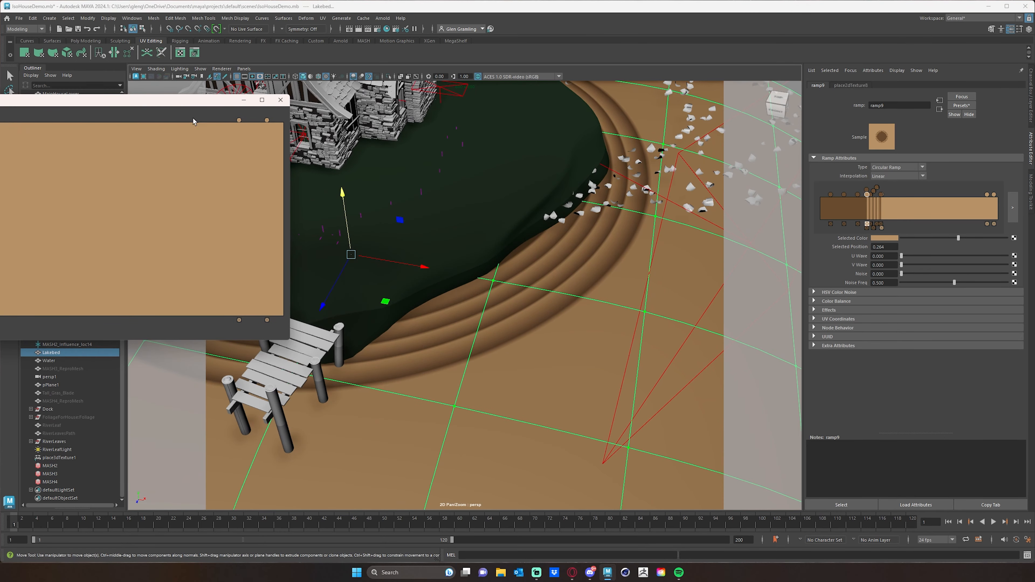
pyautogui.keyDown('alt'); pyautogui.moveTo(438, 256); pyautogui.dragTo(508, 241); pyautogui.keyUp('alt')
pyautogui.keyDown('alt'); pyautogui.moveTo(509, 240); pyautogui.dragTo(494, 252, button='middle'); pyautogui.keyUp('alt')
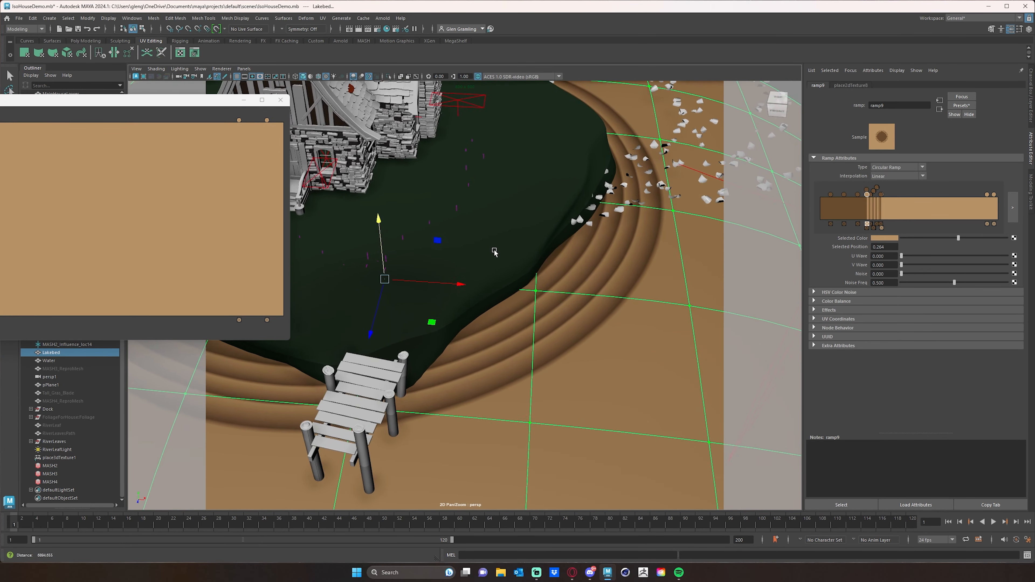
pyautogui.keyDown('alt'); pyautogui.moveTo(495, 252); pyautogui.dragTo(521, 265, button='right'); pyautogui.keyUp('alt')
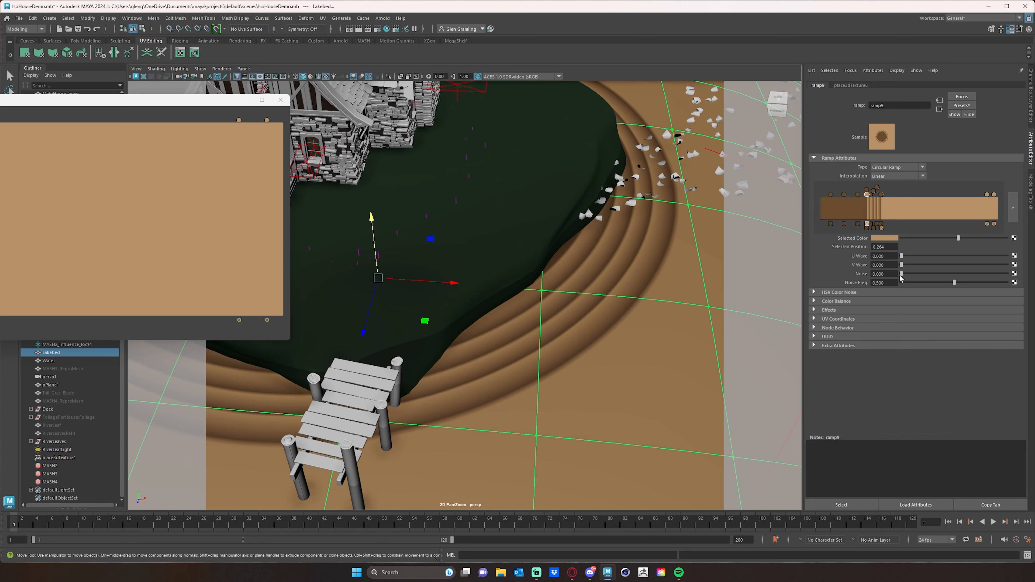
# Distort the lakebed's rings by setting the ramp's Noise to about 0.077 and its Noise Freq to 3
pyautogui.moveTo(902, 276); pyautogui.dragTo(1008, 284)
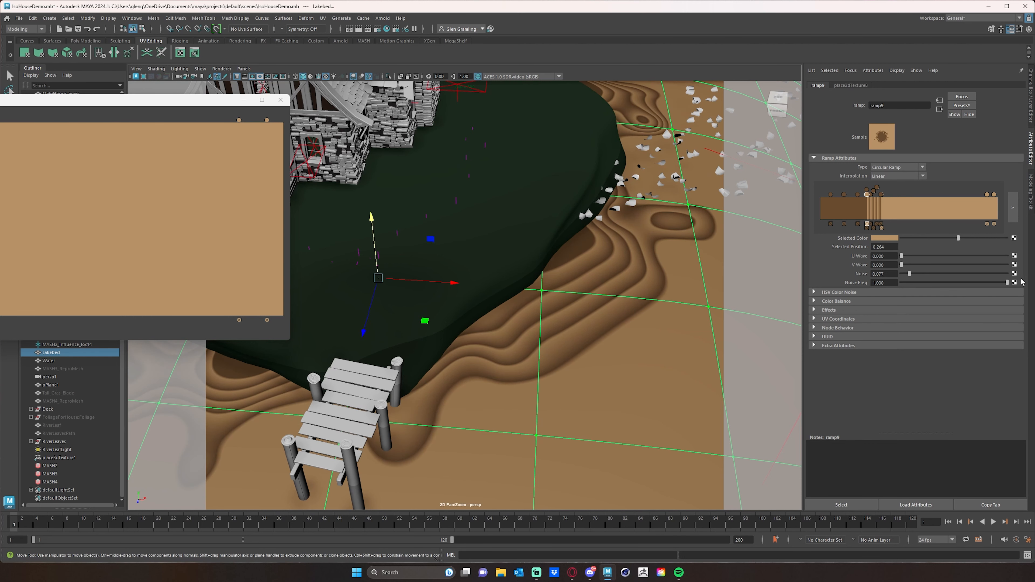
pyautogui.click(890, 284)
pyautogui.write('2')
pyautogui.press('Return')
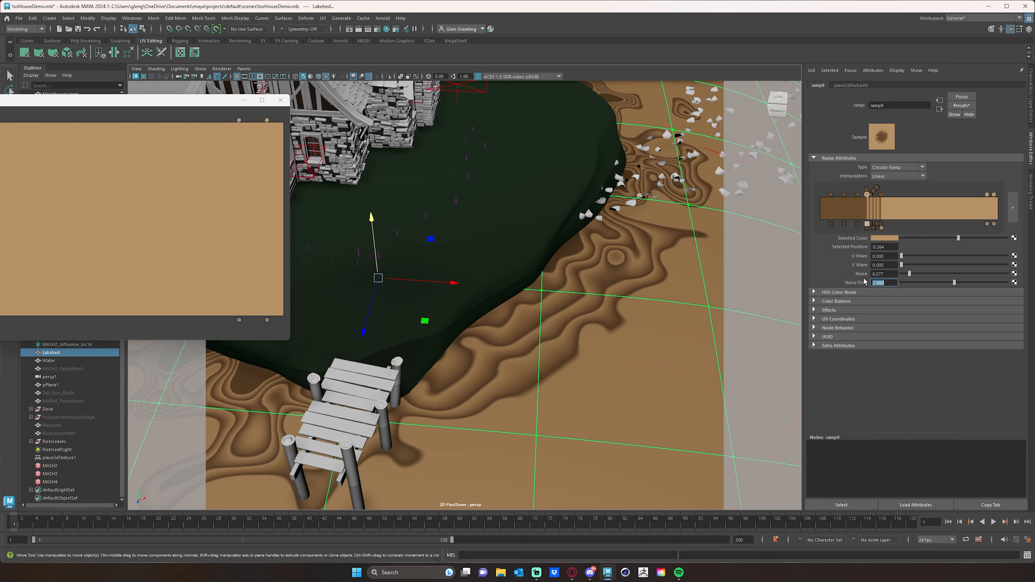
pyautogui.write('3')
pyautogui.press('Return')
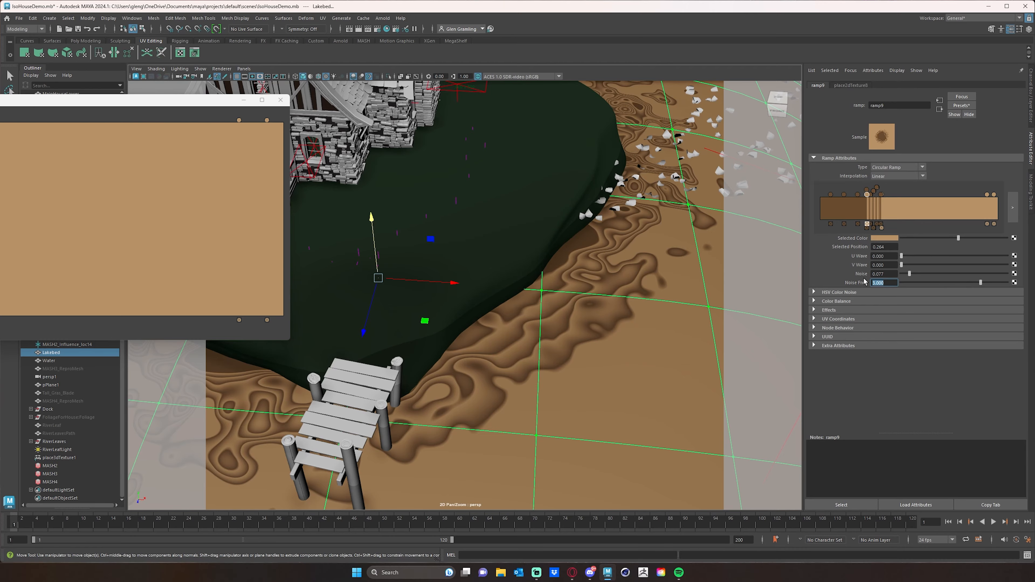
# Check the distorted rings around the island and soften them with Noise at about 0.015 and Noise Freq at about 2.123
pyautogui.keyDown('alt'); pyautogui.moveTo(748, 227); pyautogui.dragTo(550, 265, button='right'); pyautogui.keyUp('alt')
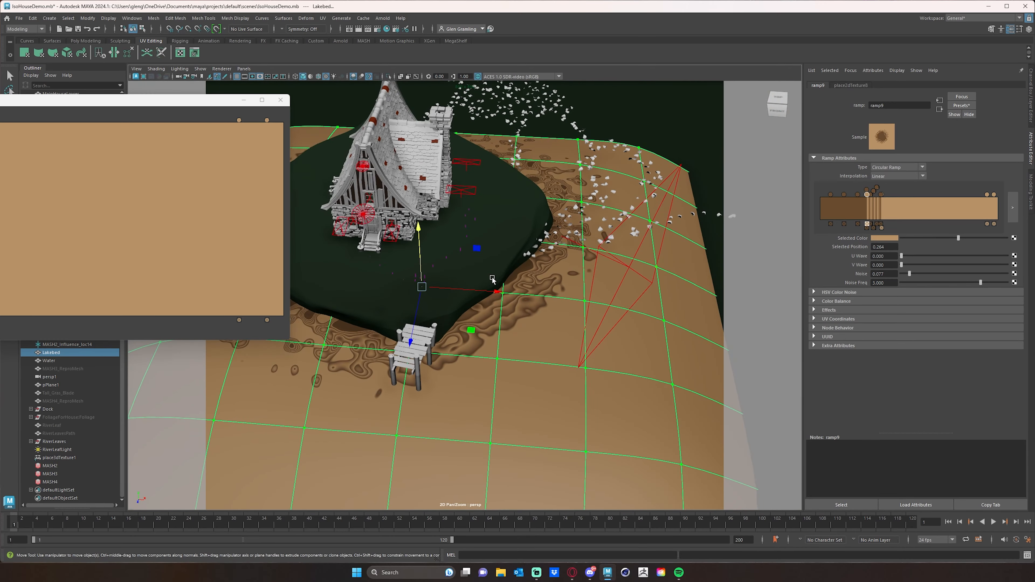
pyautogui.keyDown('alt'); pyautogui.moveTo(464, 271); pyautogui.dragTo(500, 279); pyautogui.keyUp('alt')
pyautogui.keyDown('alt'); pyautogui.moveTo(499, 279); pyautogui.dragTo(563, 298, button='right'); pyautogui.keyUp('alt')
pyautogui.keyDown('alt'); pyautogui.moveTo(563, 297); pyautogui.dragTo(583, 293, button='middle'); pyautogui.keyUp('alt')
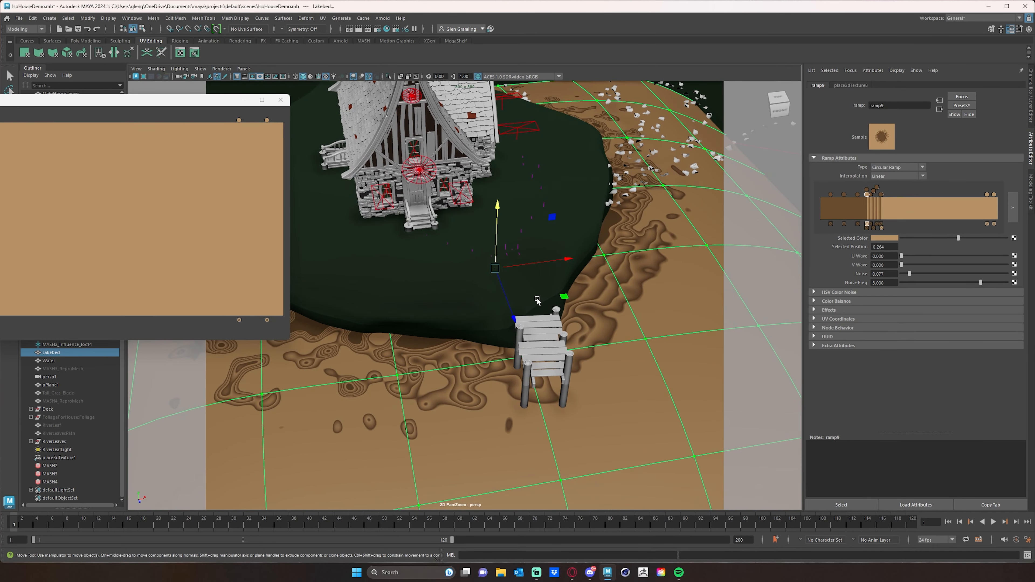
pyautogui.keyDown('alt'); pyautogui.moveTo(538, 301); pyautogui.dragTo(559, 294, button='right'); pyautogui.keyUp('alt')
pyautogui.moveTo(981, 283)
pyautogui.mouseDown()
pyautogui.moveTo(904, 275)
pyautogui.moveTo(968, 283)
pyautogui.mouseUp()
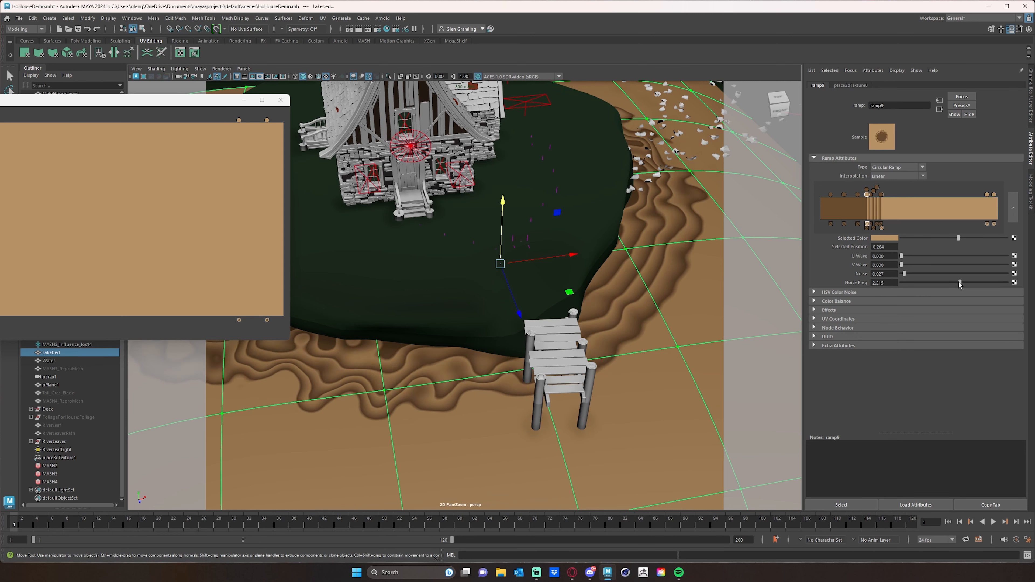
pyautogui.moveTo(958, 283); pyautogui.dragTo(957, 281)
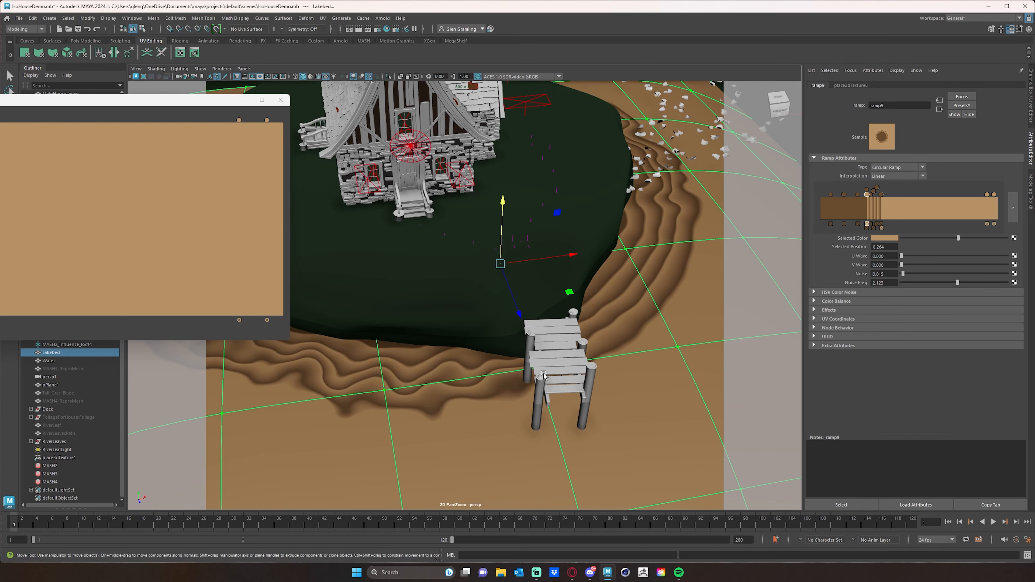
# Extend the lakebed ramp with one more stripe, placing a brown handle at about 0.361 and a tan one at about 0.366
pyautogui.keyDown('alt'); pyautogui.moveTo(543, 374); pyautogui.dragTo(483, 363); pyautogui.keyUp('alt')
pyautogui.keyDown('alt'); pyautogui.moveTo(577, 296); pyautogui.dragTo(612, 294); pyautogui.keyUp('alt')
pyautogui.keyDown('alt'); pyautogui.moveTo(612, 294); pyautogui.dragTo(543, 297, button='right'); pyautogui.keyUp('alt')
pyautogui.moveTo(543, 298)
pyautogui.keyDown('alt'); pyautogui.mouseDown()
pyautogui.moveTo(497, 335)
pyautogui.moveTo(537, 297)
pyautogui.mouseUp(); pyautogui.keyUp('alt')
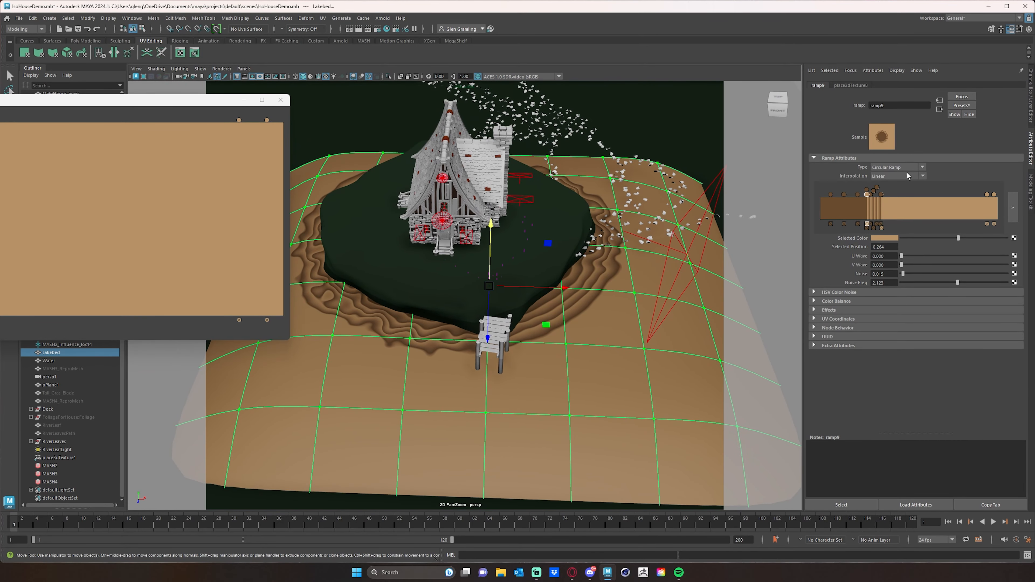
pyautogui.moveTo(0, 100); pyautogui.dragTo(596, 159)
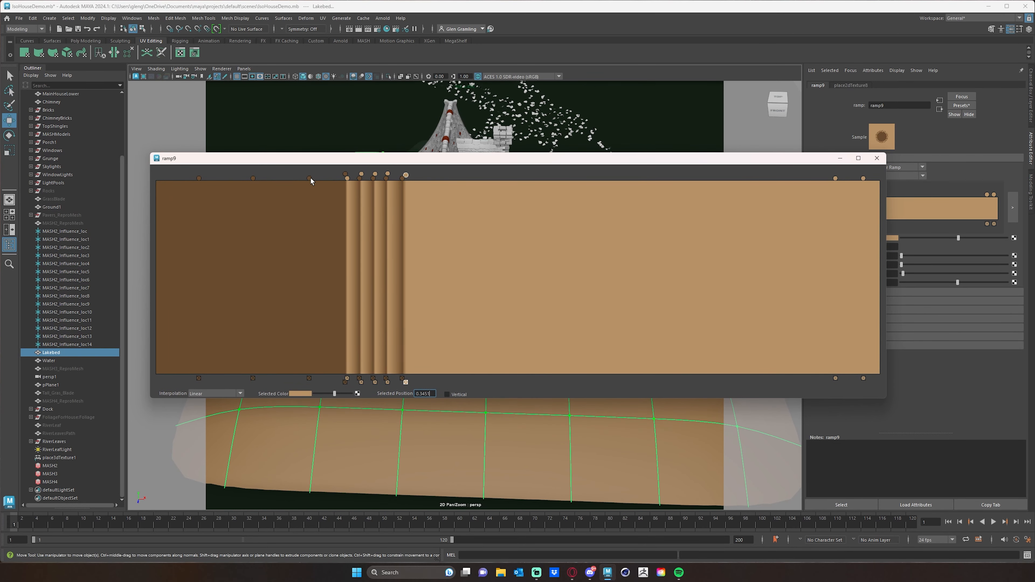
pyautogui.moveTo(309, 178); pyautogui.dragTo(417, 178)
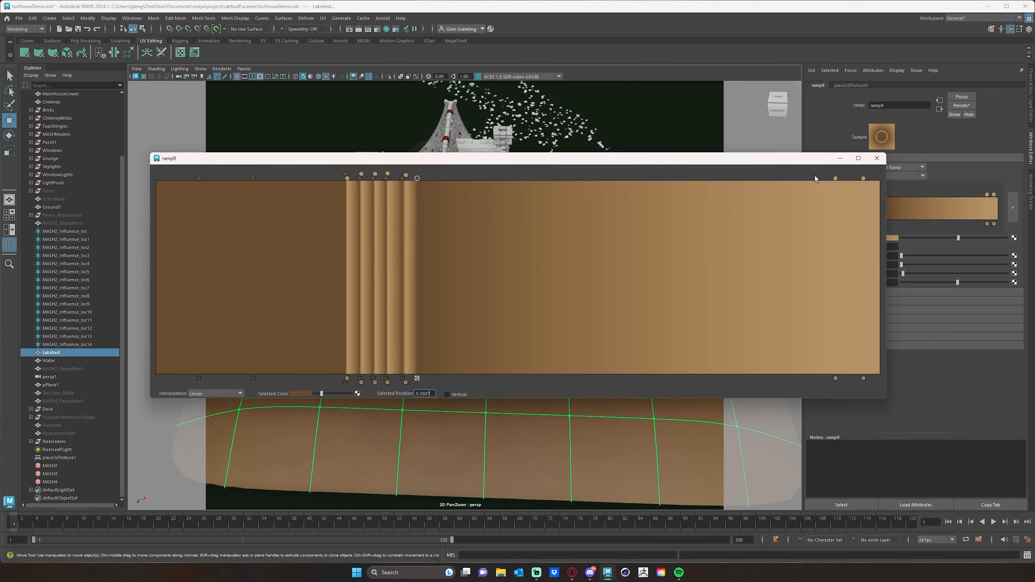
pyautogui.moveTo(836, 179); pyautogui.dragTo(422, 178)
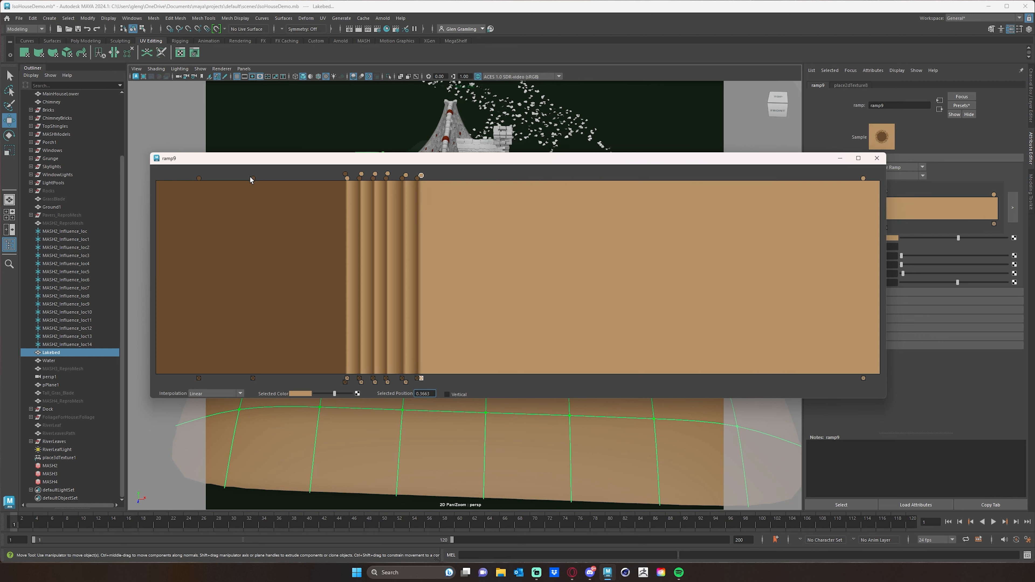
# Spread the outer stripes with brown handles at about 0.519 and 0.454, each followed by a tan handle just beyond it
pyautogui.moveTo(253, 179); pyautogui.dragTo(450, 179)
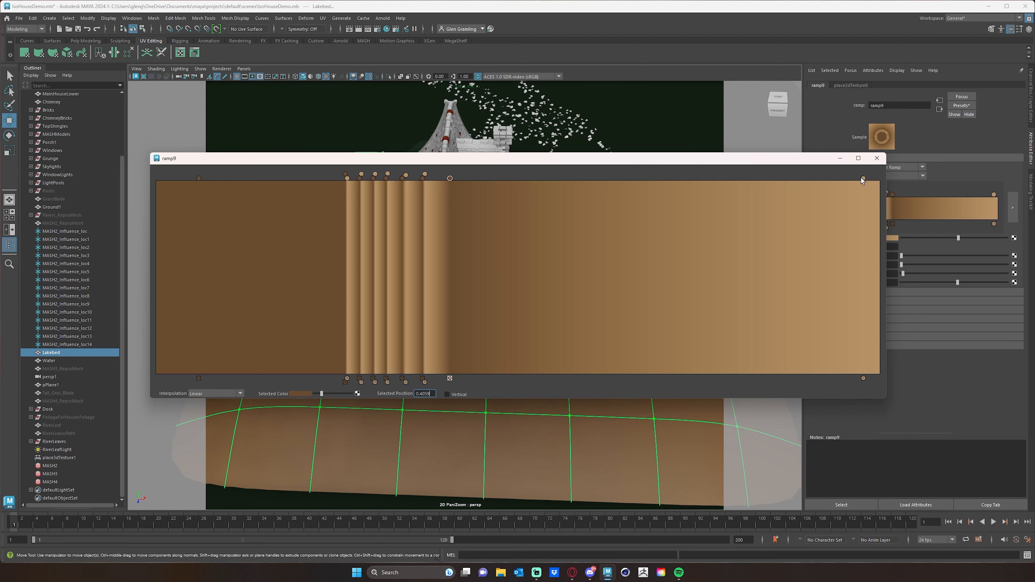
pyautogui.moveTo(863, 179); pyautogui.dragTo(547, 178)
pyautogui.moveTo(450, 178); pyautogui.dragTo(532, 178)
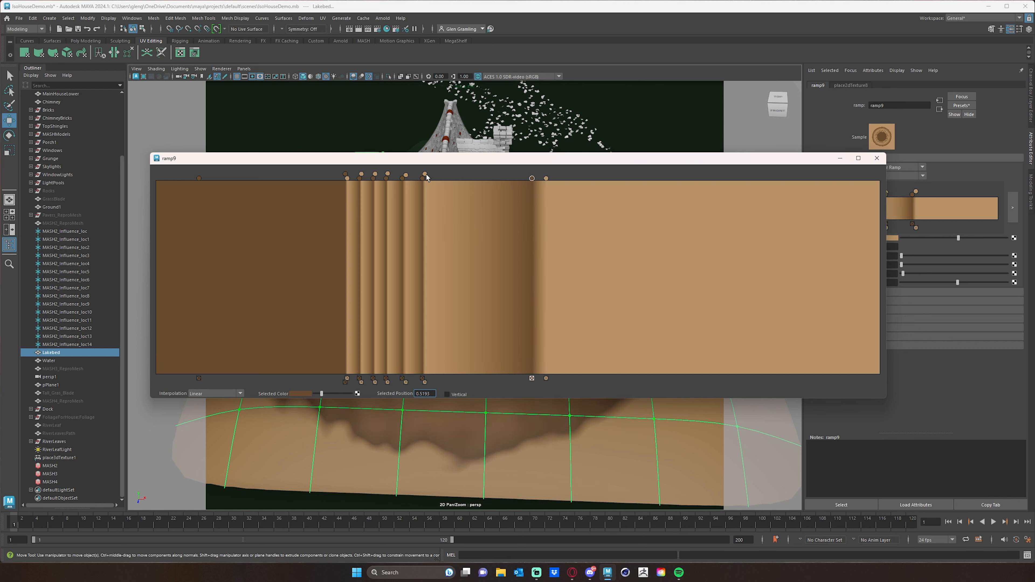
pyautogui.moveTo(427, 177); pyautogui.dragTo(491, 178)
pyautogui.moveTo(426, 177); pyautogui.dragTo(486, 179)
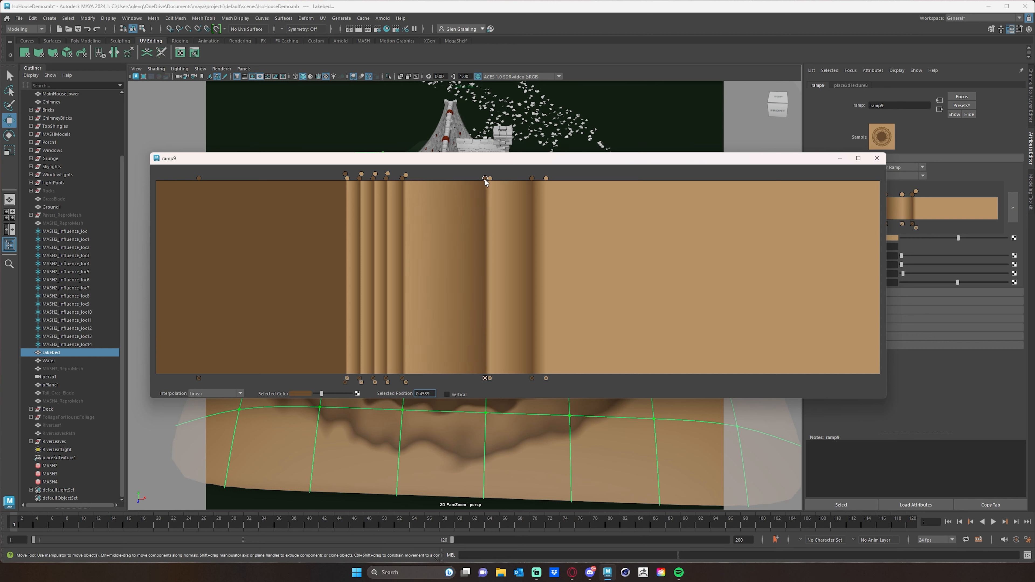
# Widen the inner stripes outward, setting brown handles at about 0.458 and 0.309 beside their tan partners
pyautogui.click(406, 177)
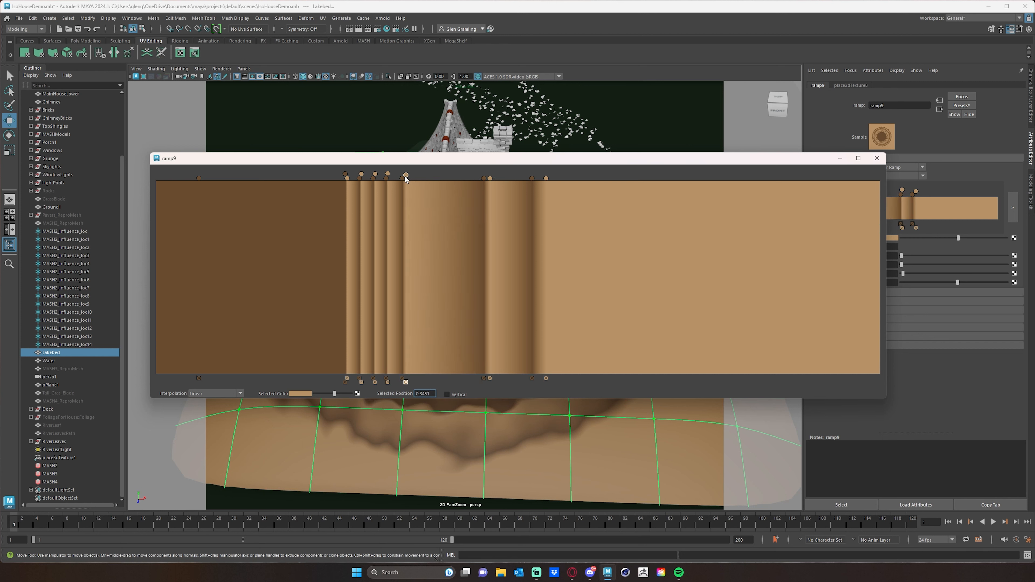
pyautogui.moveTo(406, 176); pyautogui.dragTo(439, 178)
pyautogui.moveTo(423, 179); pyautogui.dragTo(488, 179)
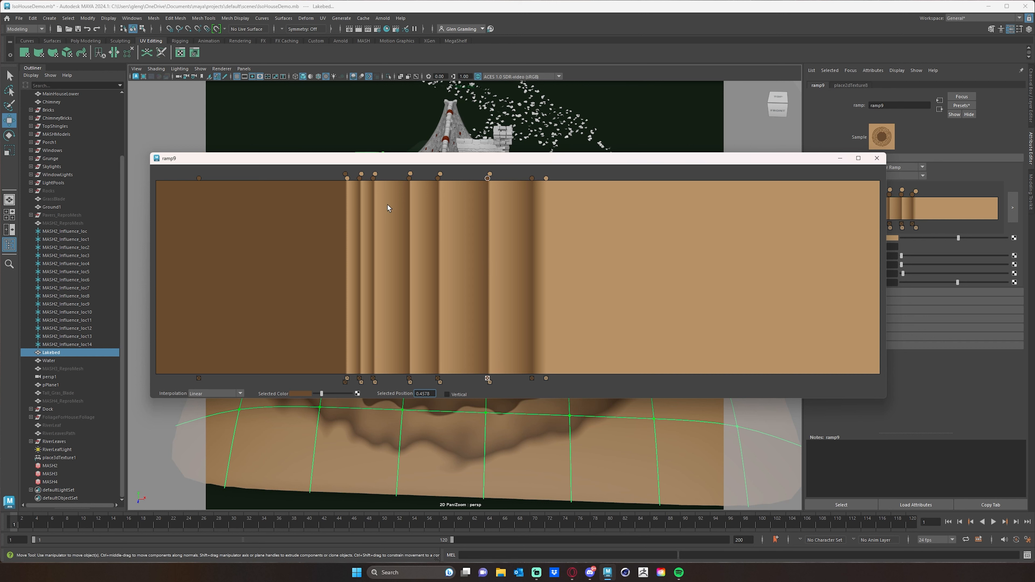
pyautogui.moveTo(375, 178); pyautogui.dragTo(381, 179)
# Move the ramp editor out of the way and check the widened rings around the island and dock from several angles
pyautogui.moveTo(657, 160); pyautogui.dragTo(38, 107)
pyautogui.keyDown('alt'); pyautogui.moveTo(444, 252); pyautogui.dragTo(534, 328); pyautogui.keyUp('alt')
pyautogui.keyDown('alt'); pyautogui.moveTo(535, 327); pyautogui.dragTo(493, 222, button='middle'); pyautogui.keyUp('alt')
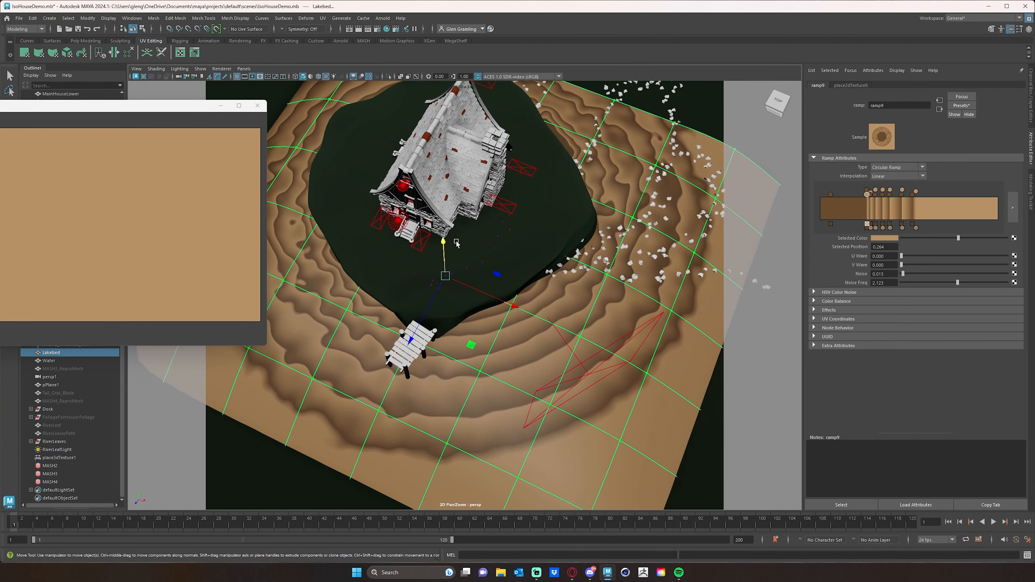
pyautogui.moveTo(493, 222)
pyautogui.keyDown('alt'); pyautogui.mouseDown()
pyautogui.moveTo(455, 261)
pyautogui.moveTo(497, 231)
pyautogui.mouseUp(); pyautogui.keyUp('alt')
pyautogui.keyDown('alt'); pyautogui.moveTo(554, 230); pyautogui.dragTo(539, 256, button='middle'); pyautogui.keyUp('alt')
pyautogui.scroll(-10, 539, 256)
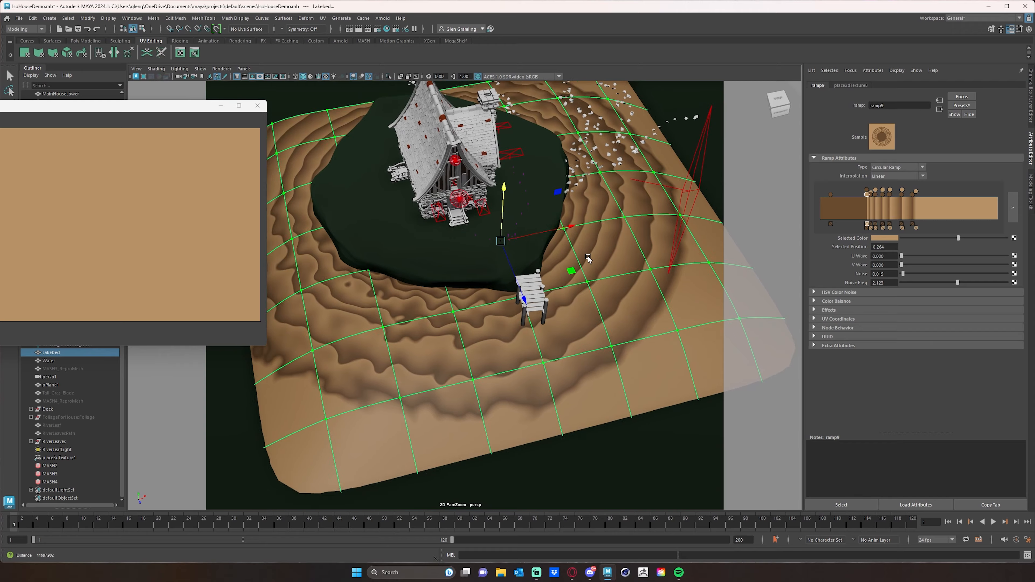
pyautogui.keyDown('alt'); pyautogui.moveTo(551, 254); pyautogui.dragTo(317, 242); pyautogui.keyUp('alt')
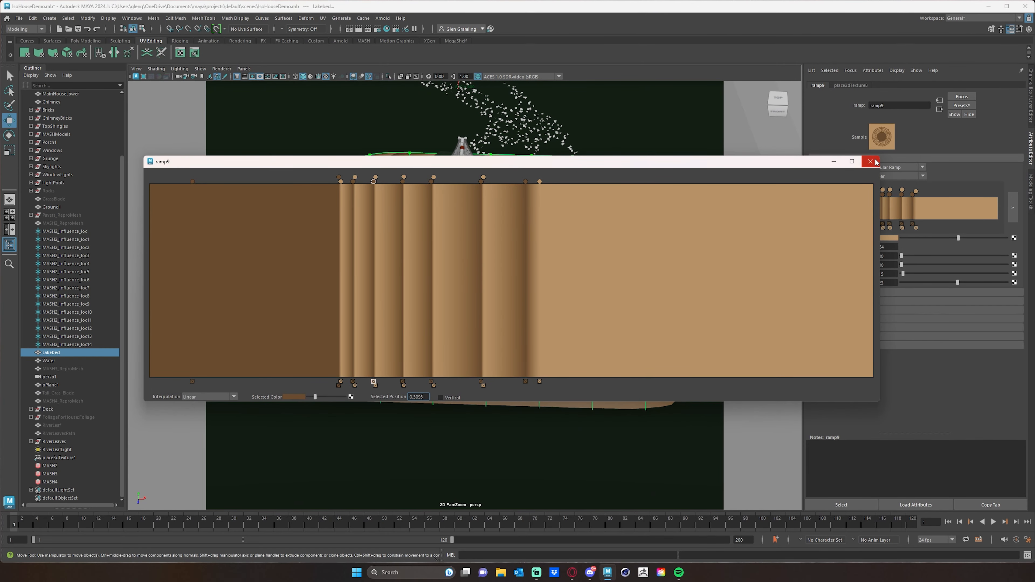
# Close the enlarged ramp editor and place the Arnold RenderView beside the lakebed view for comparison
pyautogui.click(870, 162)
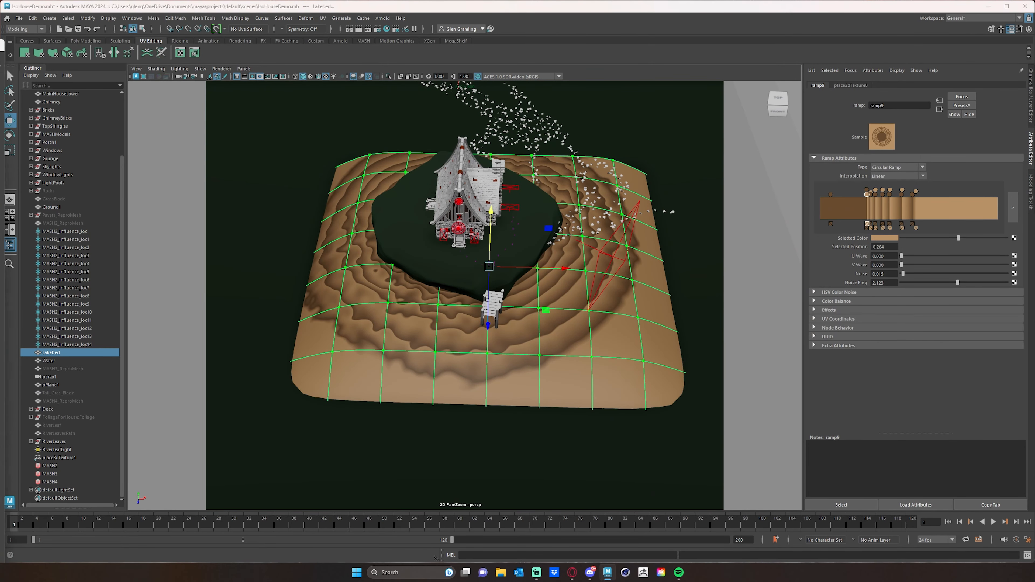
pyautogui.moveTo(0, 51); pyautogui.dragTo(469, 16)
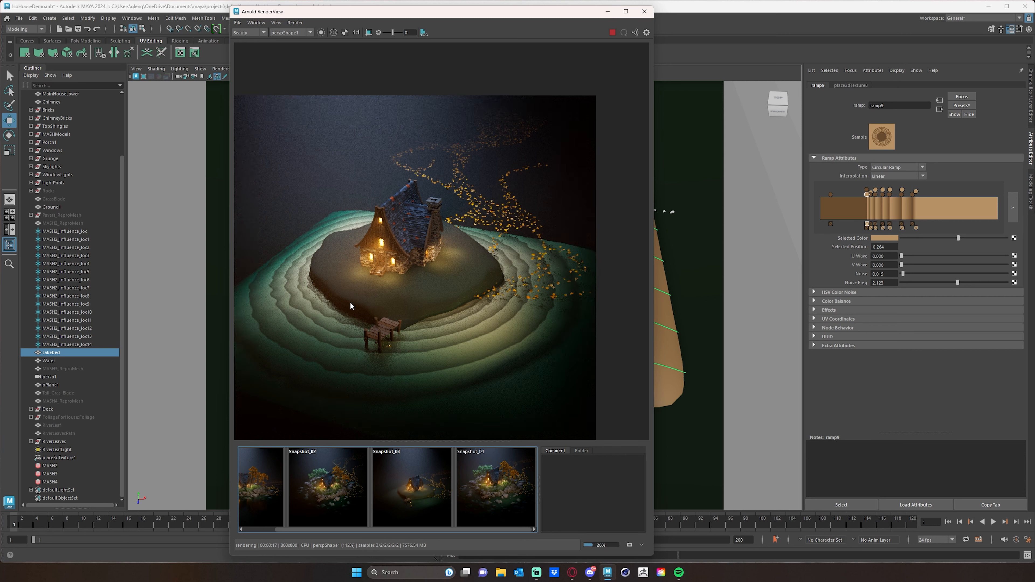
pyautogui.moveTo(492, 18); pyautogui.dragTo(412, 19)
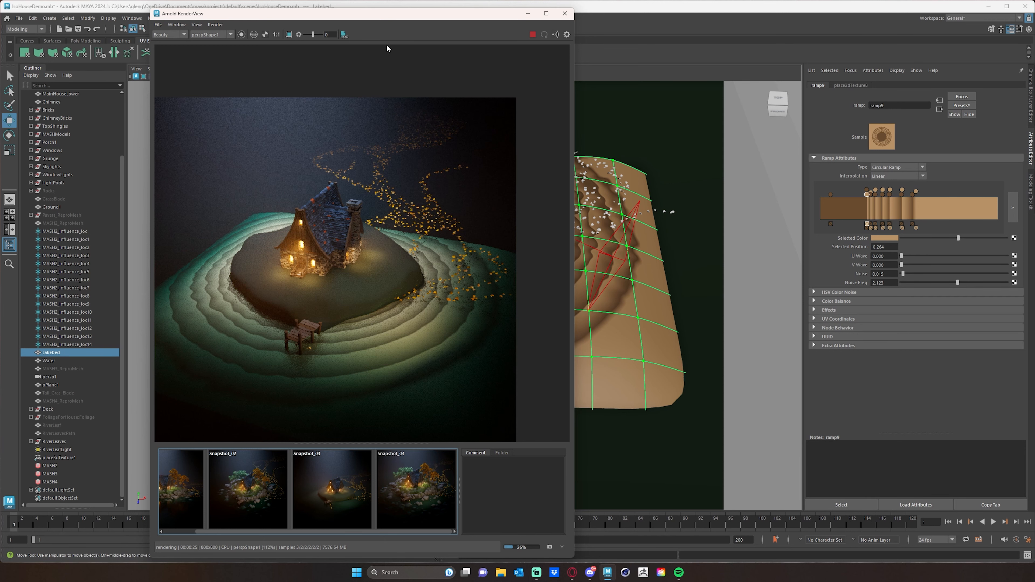
pyautogui.moveTo(419, 18); pyautogui.dragTo(163, 16)
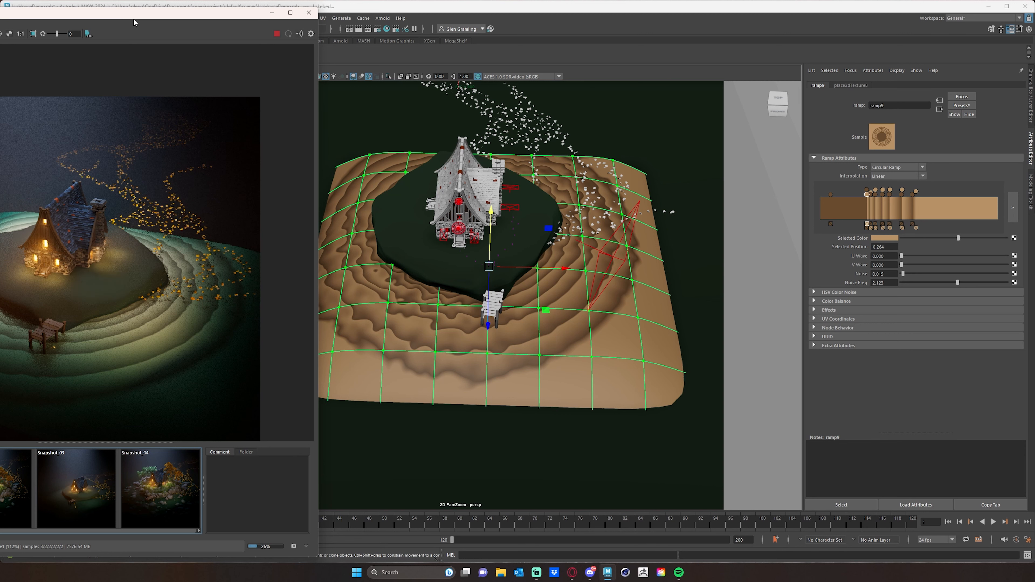
pyautogui.moveTo(134, 21); pyautogui.dragTo(157, 23)
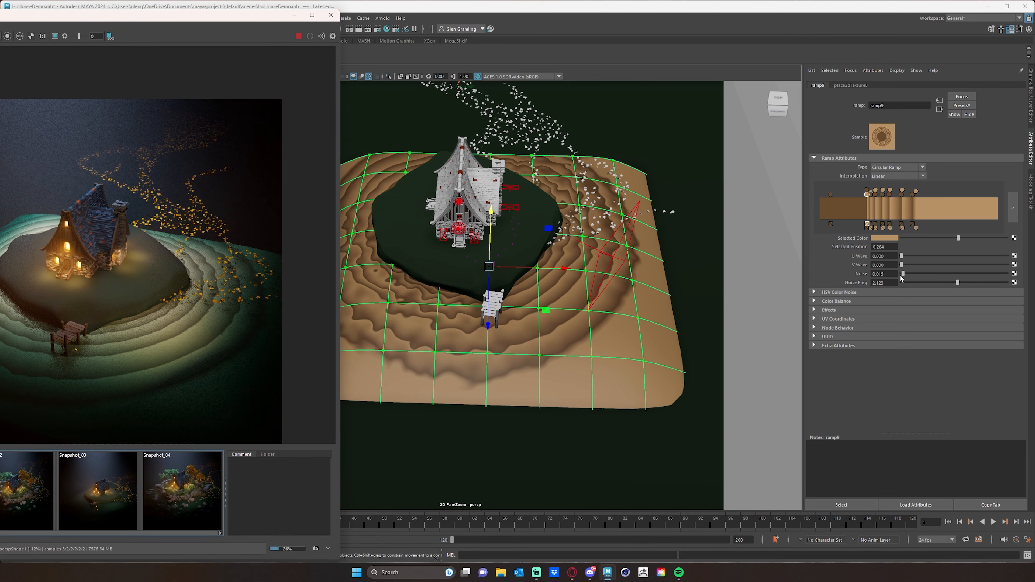
# Set the ramp's Noise Freq to about 2.723, then stop and refresh the Arnold render
pyautogui.moveTo(901, 276); pyautogui.dragTo(973, 284)
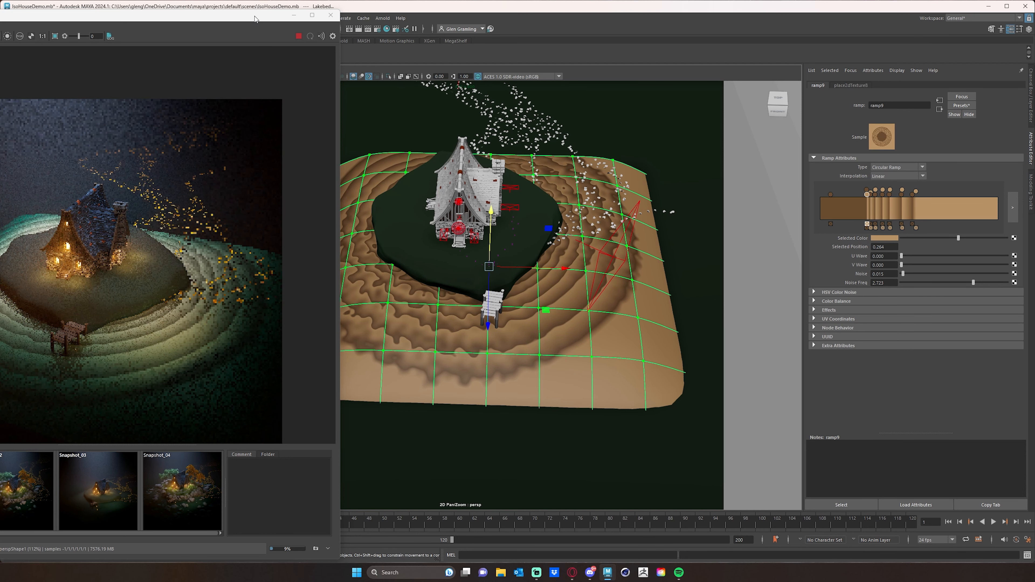
pyautogui.moveTo(255, 18); pyautogui.dragTo(201, 22)
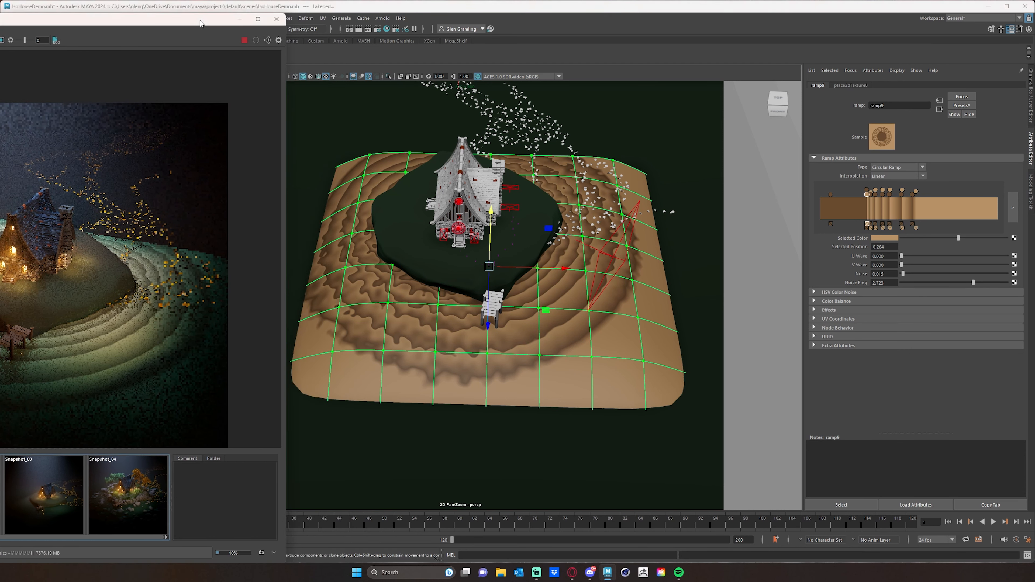
pyautogui.click(244, 40)
pyautogui.moveTo(206, 23); pyautogui.dragTo(254, 28)
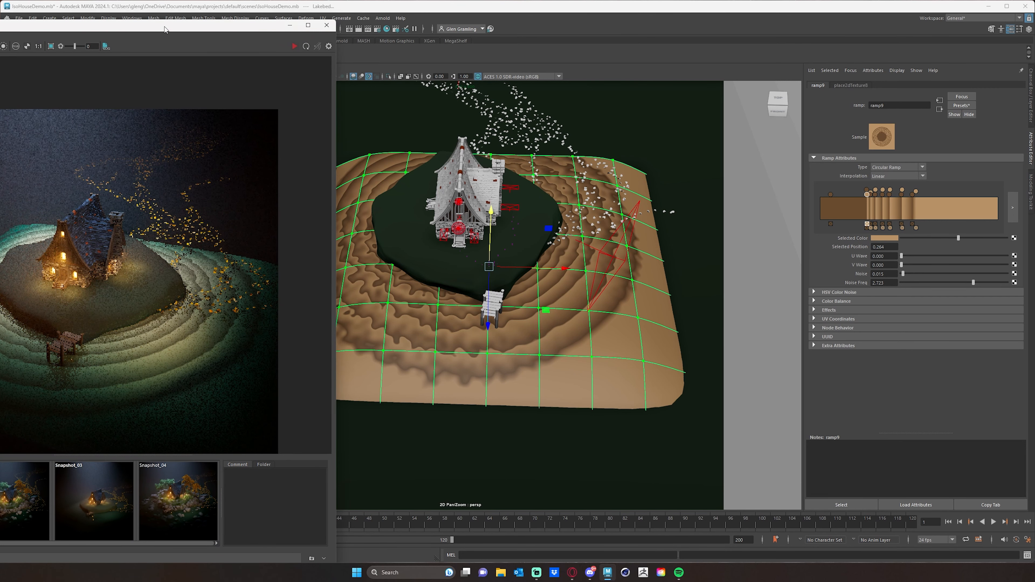
pyautogui.click(306, 46)
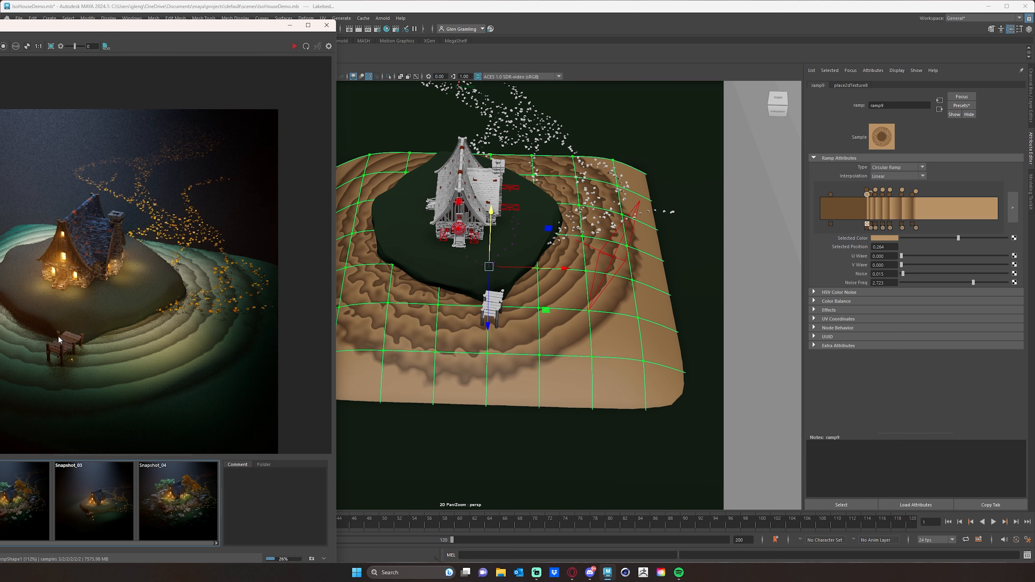
# Rotate the ramp's 2D texture placement with Rotate UV at about 214.615 and Rotate Frame at about 103.846, with the live render running
pyautogui.click(853, 84)
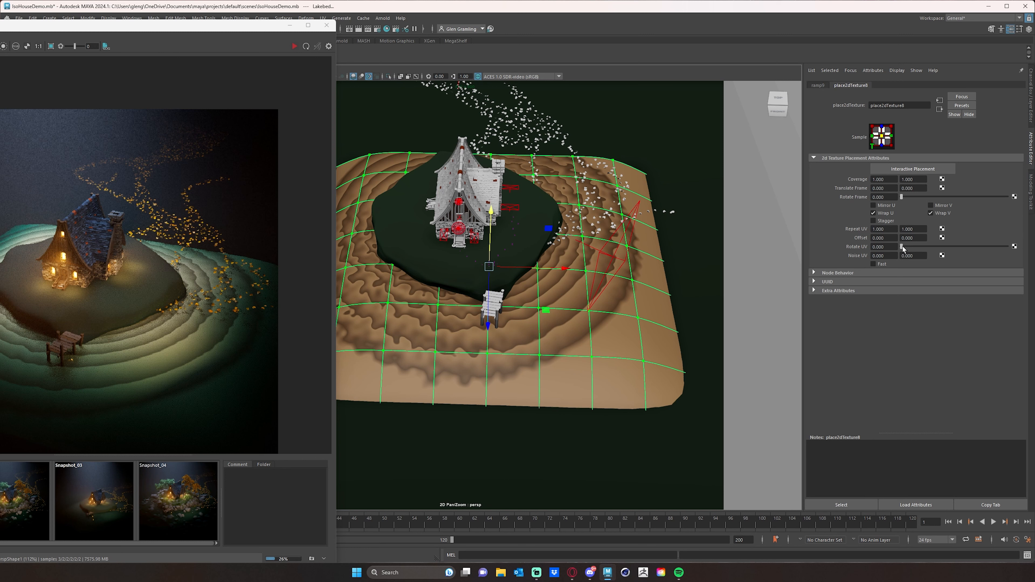
pyautogui.moveTo(909, 247); pyautogui.dragTo(925, 245)
pyautogui.click(293, 47)
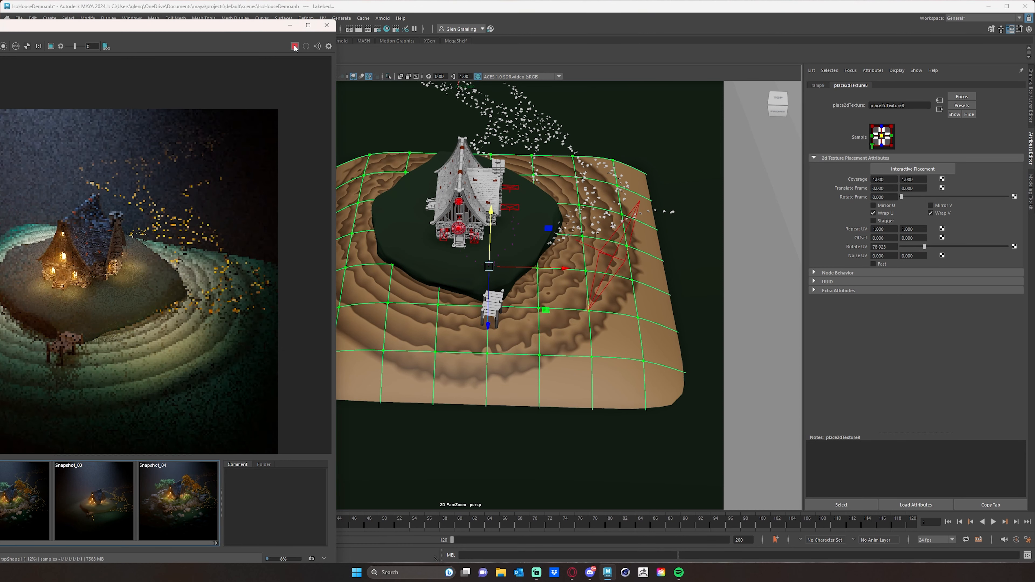
pyautogui.moveTo(923, 246); pyautogui.dragTo(989, 243)
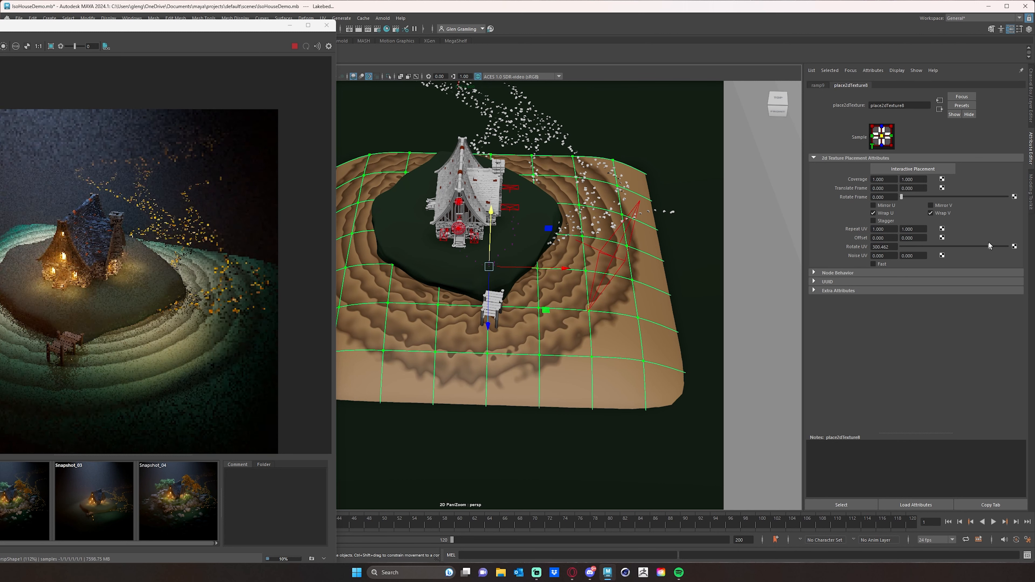
pyautogui.moveTo(982, 241); pyautogui.dragTo(979, 242)
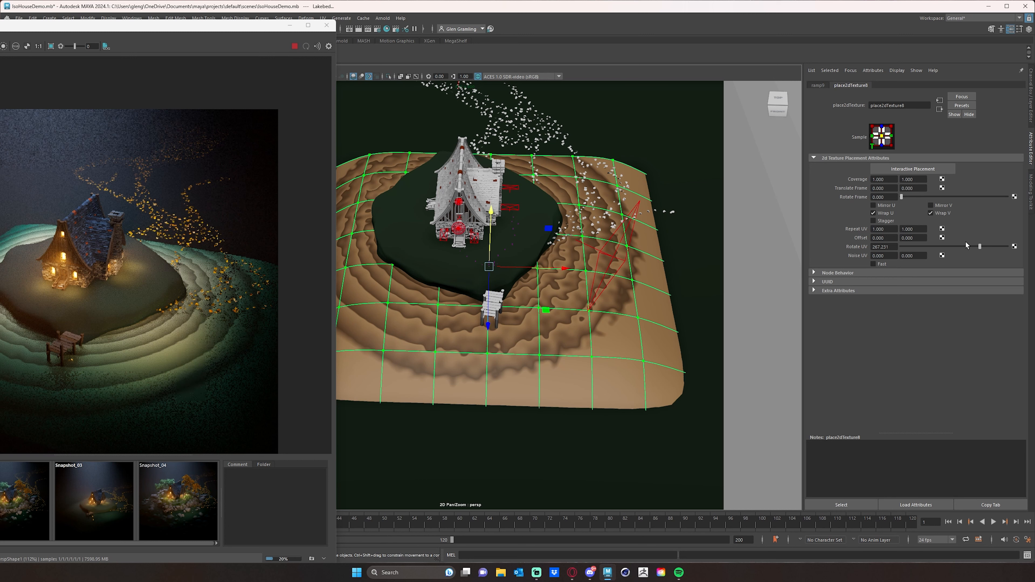
pyautogui.moveTo(980, 247); pyautogui.dragTo(963, 246)
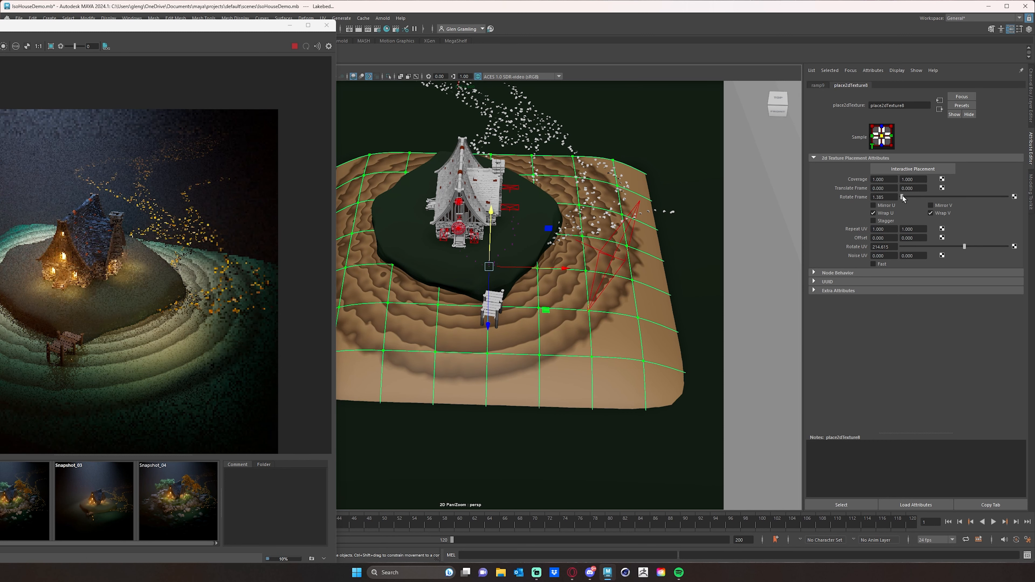
pyautogui.moveTo(903, 197); pyautogui.dragTo(933, 195)
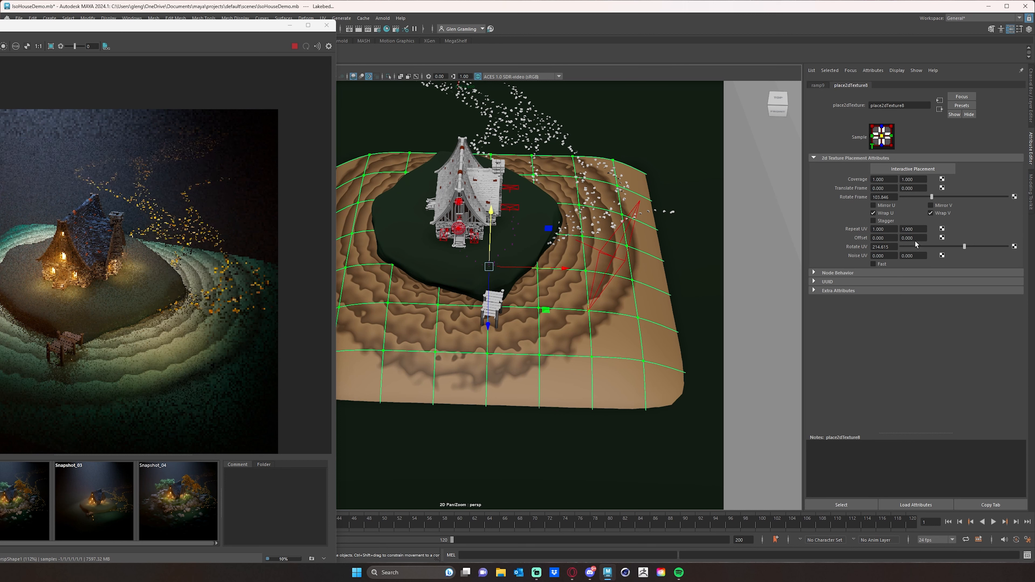
# Set the ramp's Noise Freq to about 2.985, then stop the live render and move its window aside
pyautogui.click(817, 86)
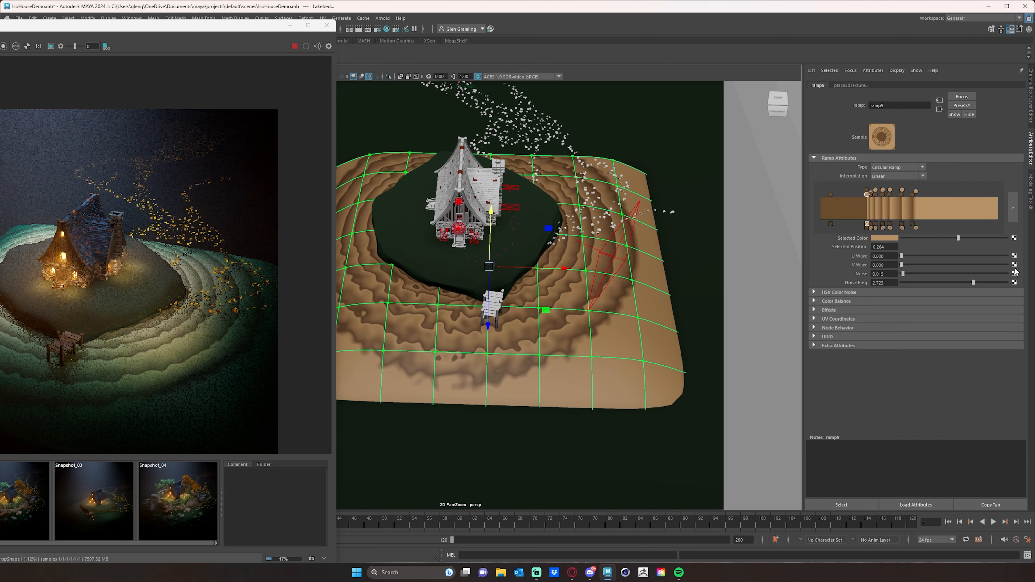
pyautogui.moveTo(973, 282); pyautogui.dragTo(978, 281)
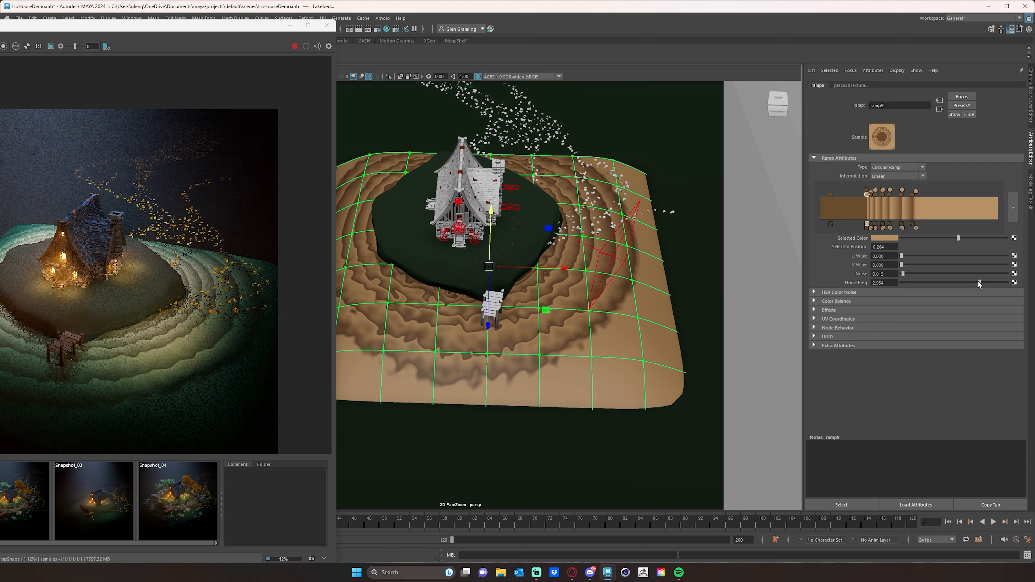
pyautogui.moveTo(978, 282); pyautogui.dragTo(980, 282)
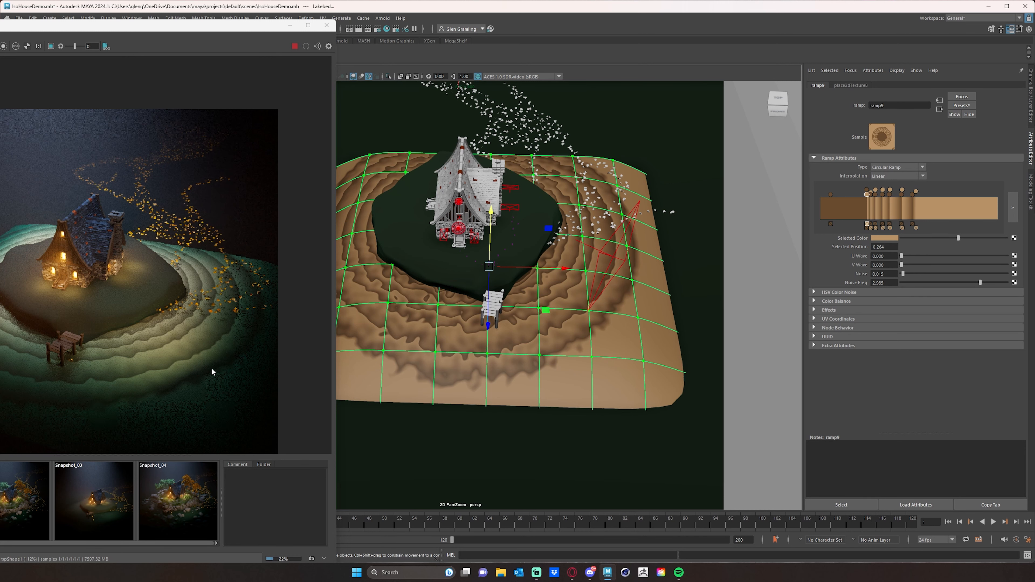
pyautogui.moveTo(184, 25); pyautogui.dragTo(131, 27)
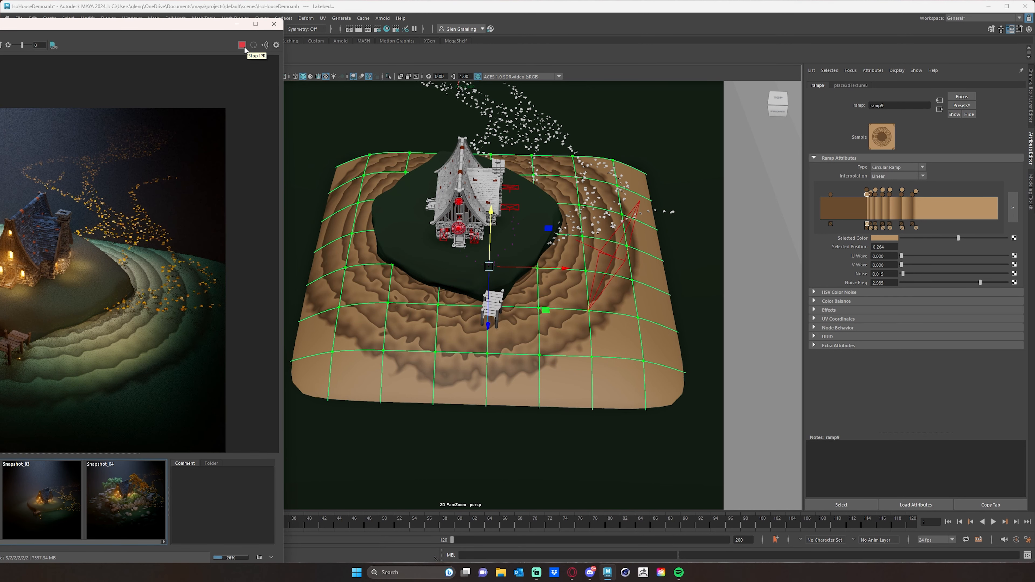
pyautogui.moveTo(182, 23); pyautogui.dragTo(59, 16)
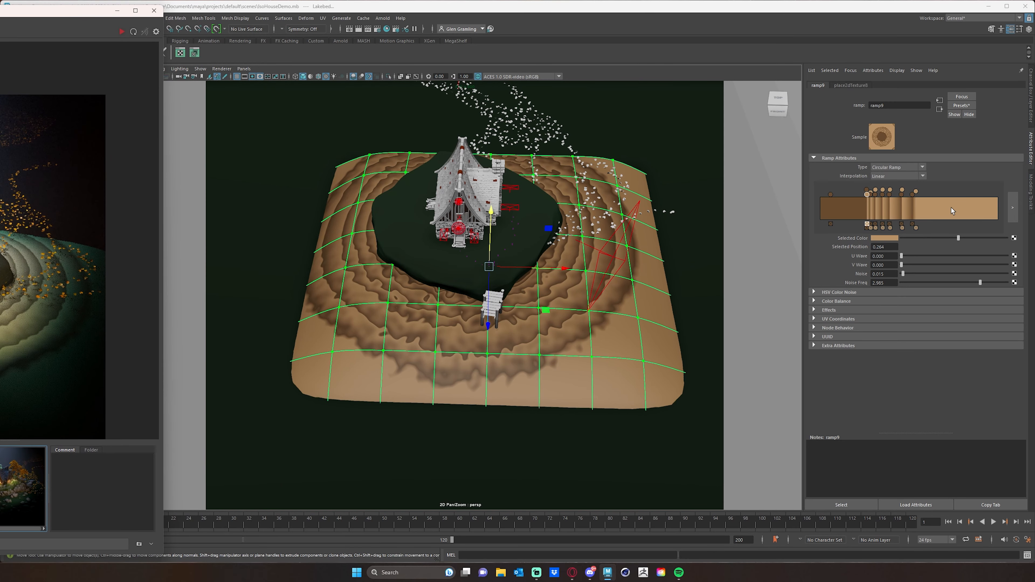
# Darken the first tan handle of the enlarged ramp, at about 0.264, by setting its color Value to 0.290
pyautogui.click(1013, 207)
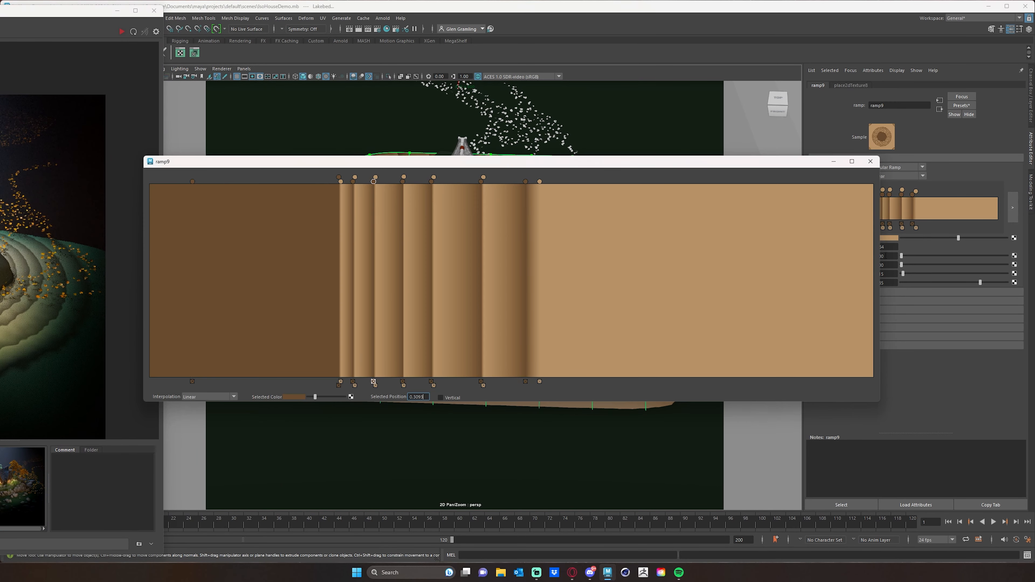
pyautogui.click(340, 182)
pyautogui.click(294, 396)
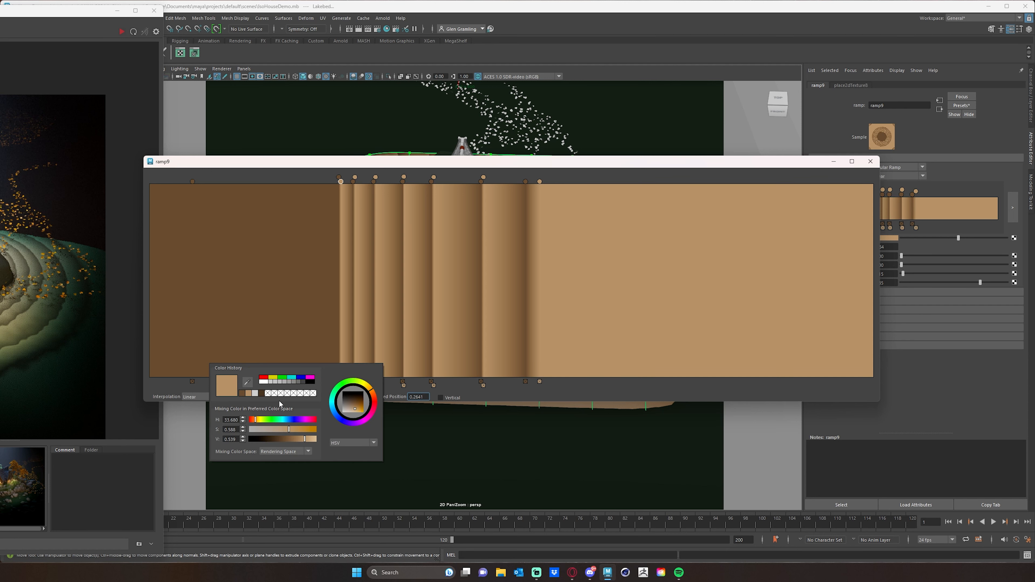
pyautogui.click(292, 440)
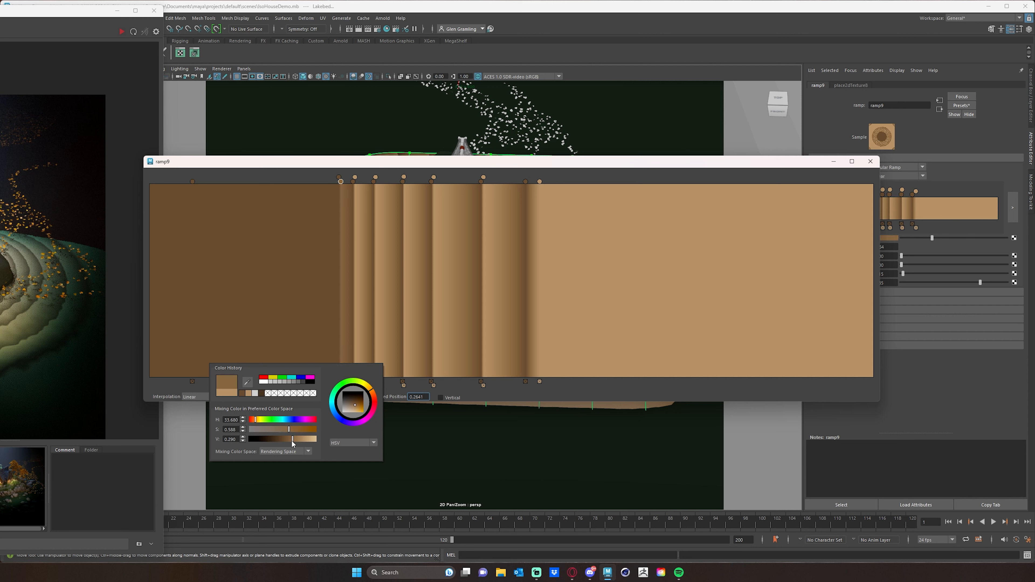
# Lower the first tan handle's color Value to about 0.249, then move the second tan handle to about 0.278 and recolor it the same brown
pyautogui.moveTo(292, 439); pyautogui.dragTo(291, 440)
pyautogui.moveTo(290, 441); pyautogui.dragTo(290, 441)
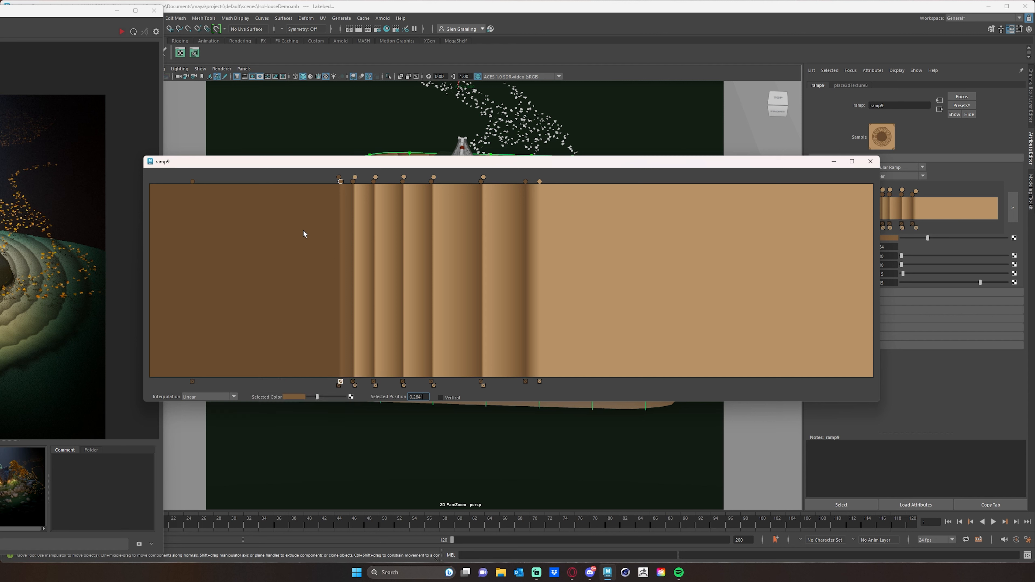
pyautogui.click(355, 178)
pyautogui.moveTo(355, 177); pyautogui.dragTo(351, 178)
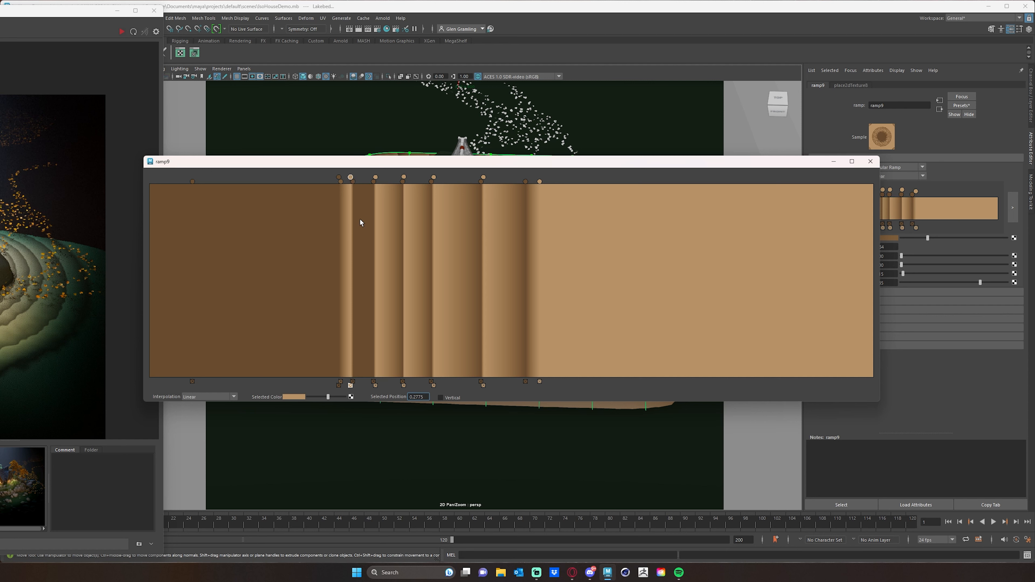
pyautogui.click(298, 398)
pyautogui.click(286, 398)
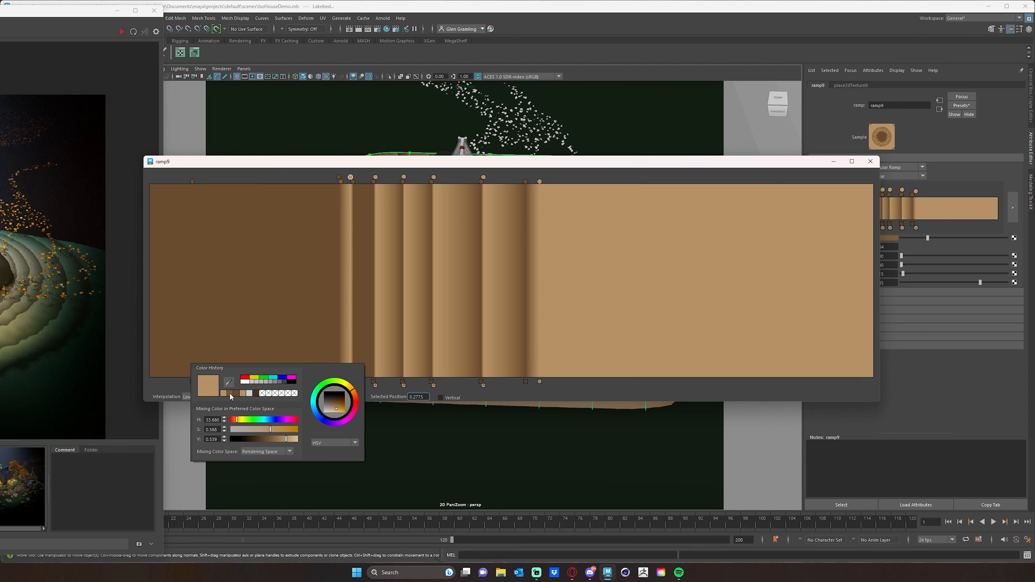
pyautogui.click(228, 394)
# Move the next two tan ramp handles to about 0.306 and 0.348, recoloring each with the recent medium brown
pyautogui.moveTo(375, 178); pyautogui.dragTo(371, 179)
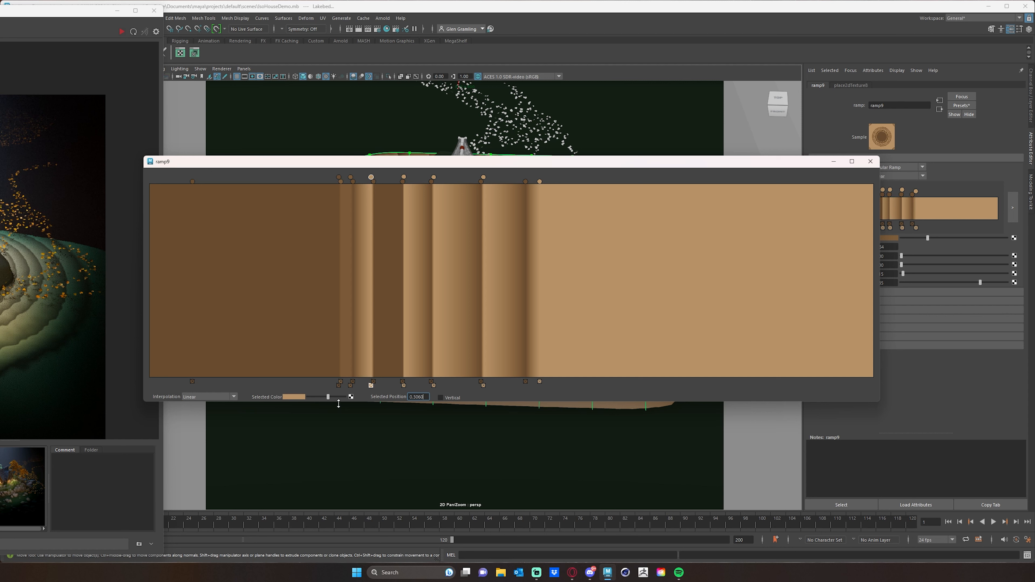
pyautogui.click(295, 400)
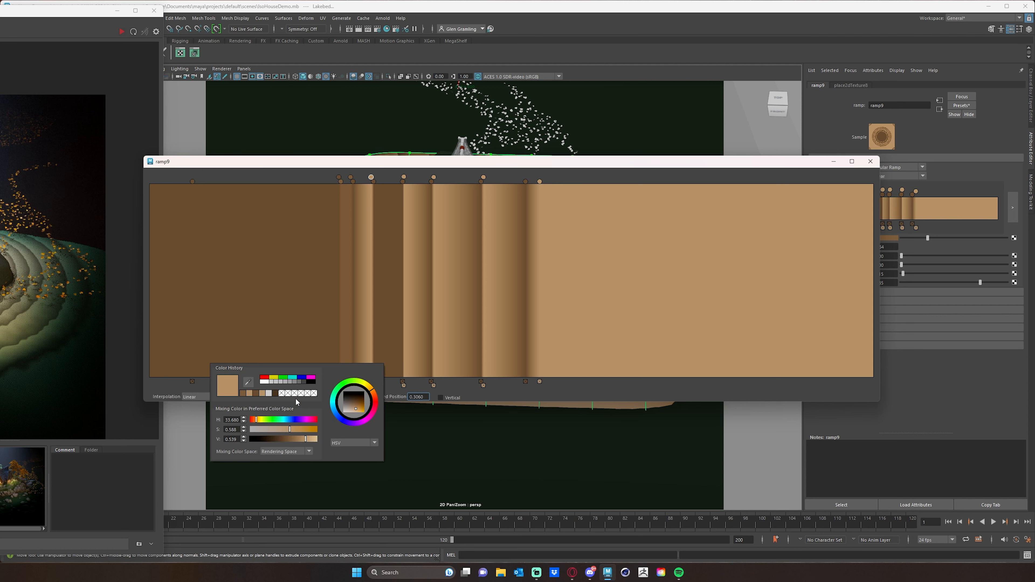
pyautogui.click(243, 395)
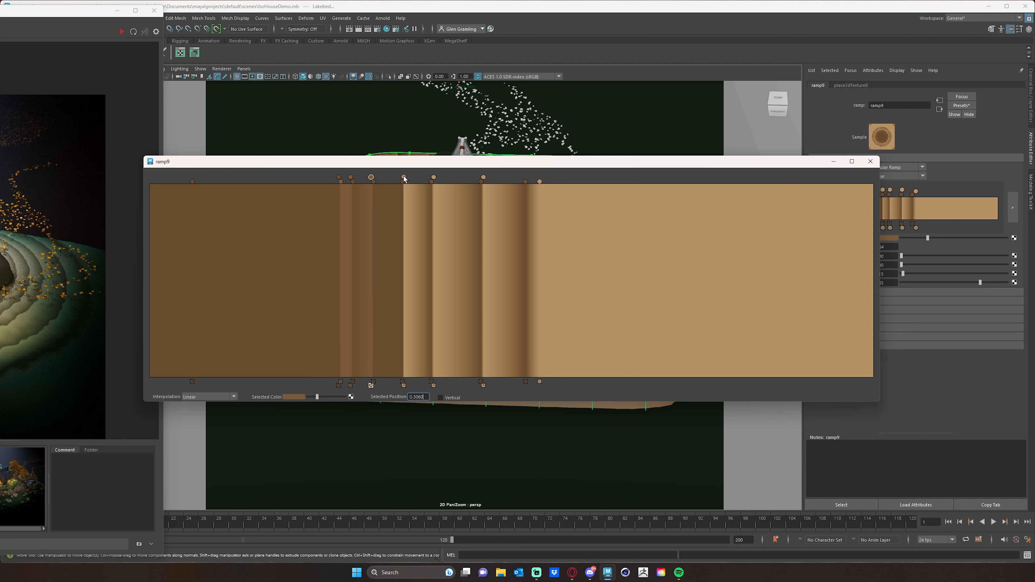
pyautogui.moveTo(403, 177); pyautogui.dragTo(399, 177)
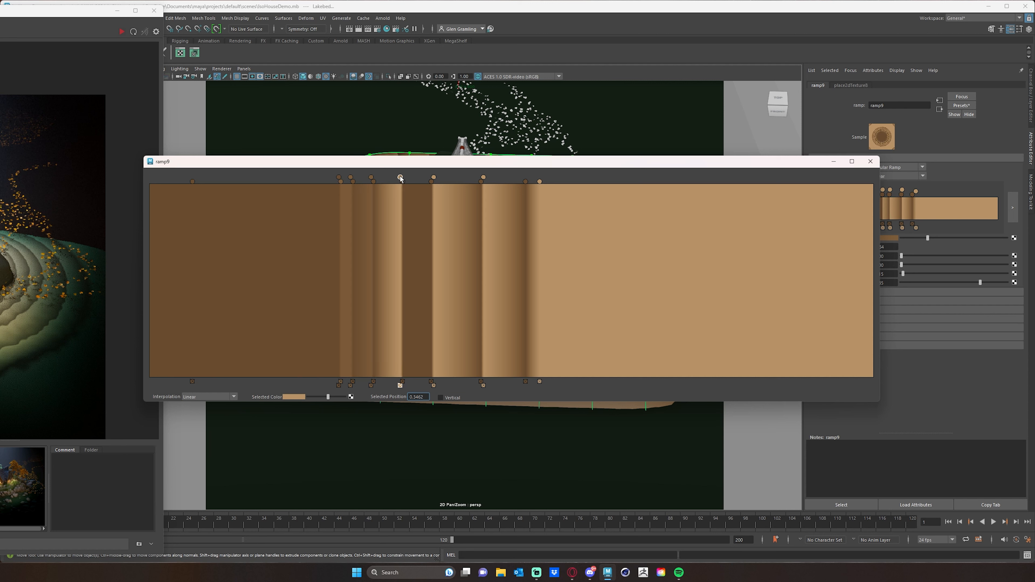
pyautogui.click(296, 399)
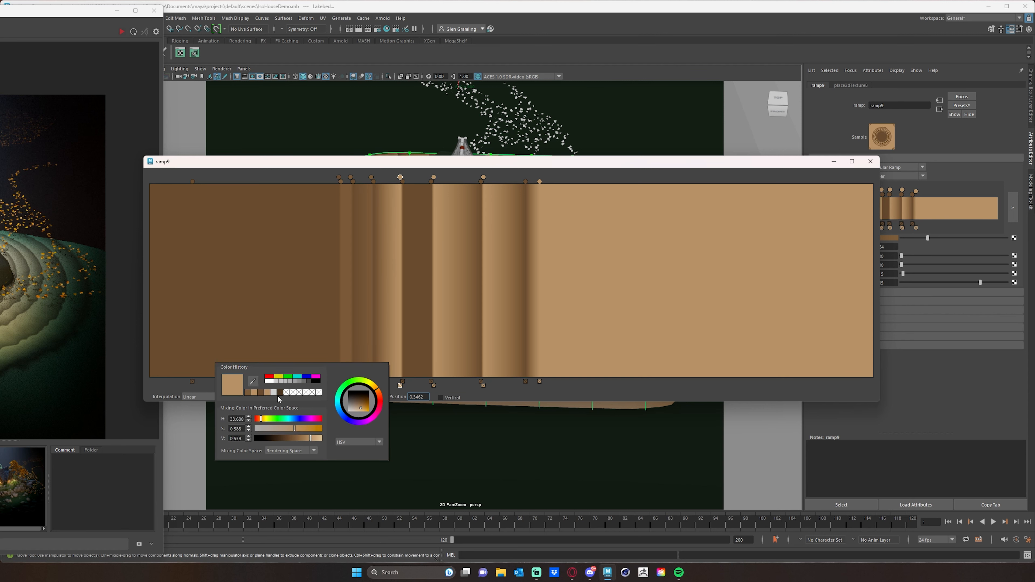
pyautogui.click(261, 392)
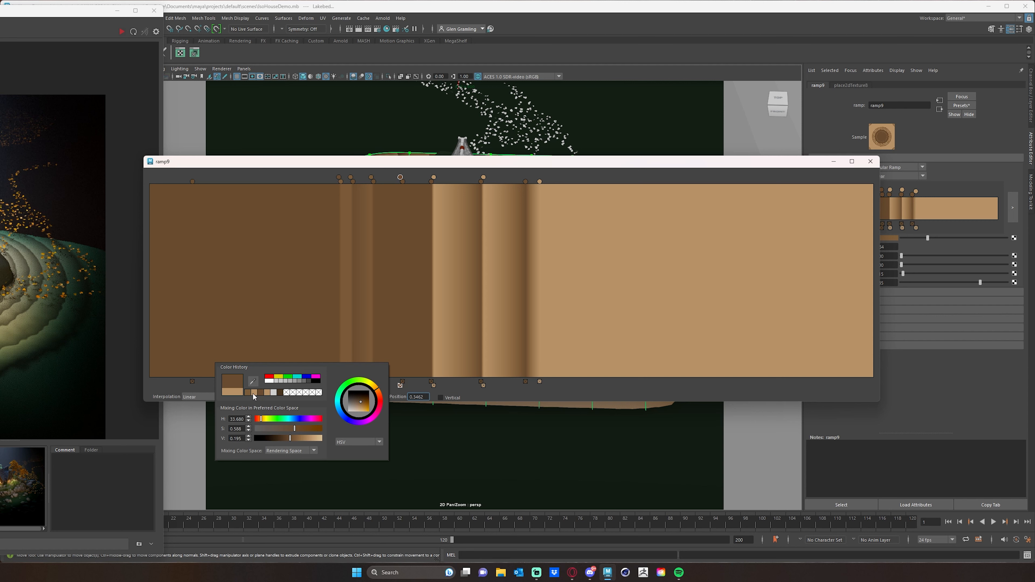
pyautogui.click(250, 392)
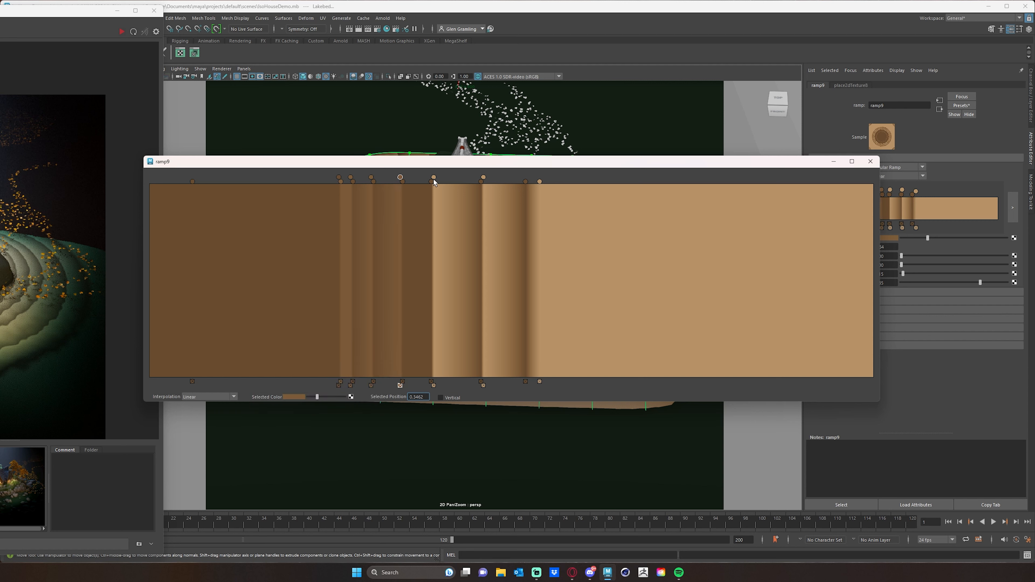
# Shift the following two tan handles to about 0.385 and 0.454 and give both the same medium brown from the color history
pyautogui.moveTo(434, 180); pyautogui.dragTo(428, 179)
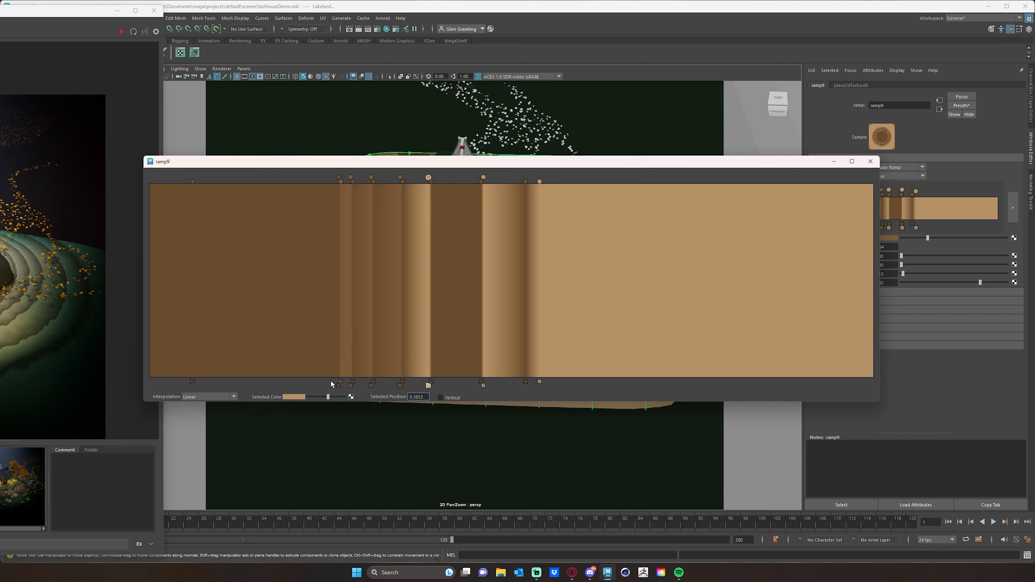
pyautogui.click(293, 396)
pyautogui.click(246, 392)
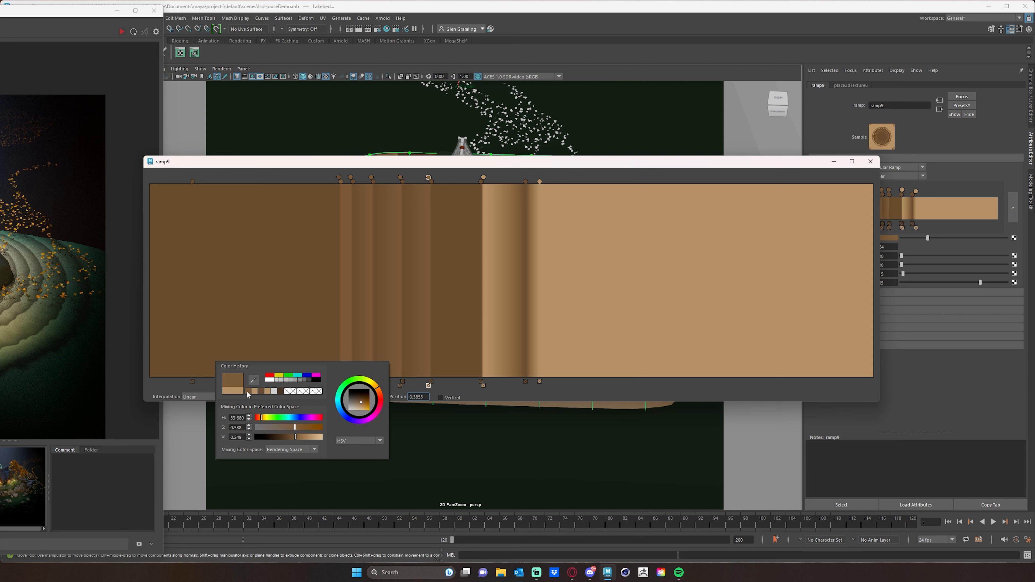
pyautogui.click(478, 178)
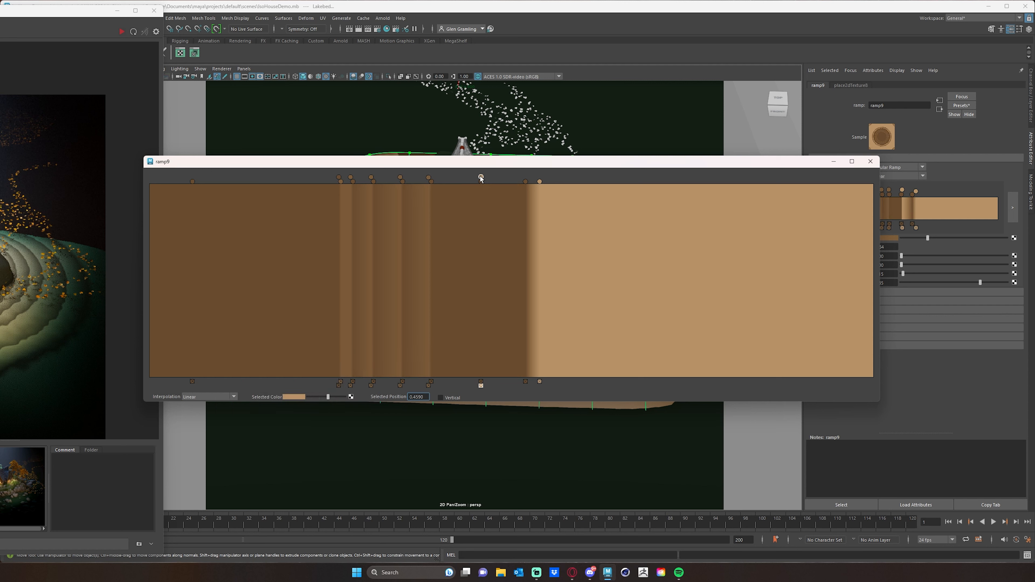
pyautogui.click(296, 396)
pyautogui.click(245, 391)
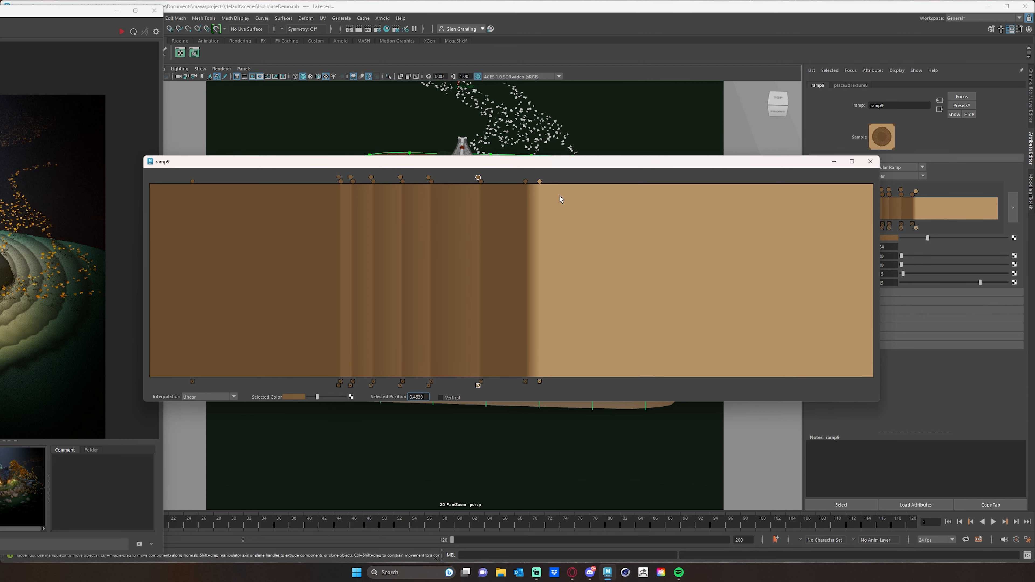
# Move the last tan handle of the ramp to about 0.508, just before the neighbouring dark brown handle
pyautogui.moveTo(540, 181); pyautogui.dragTo(518, 182)
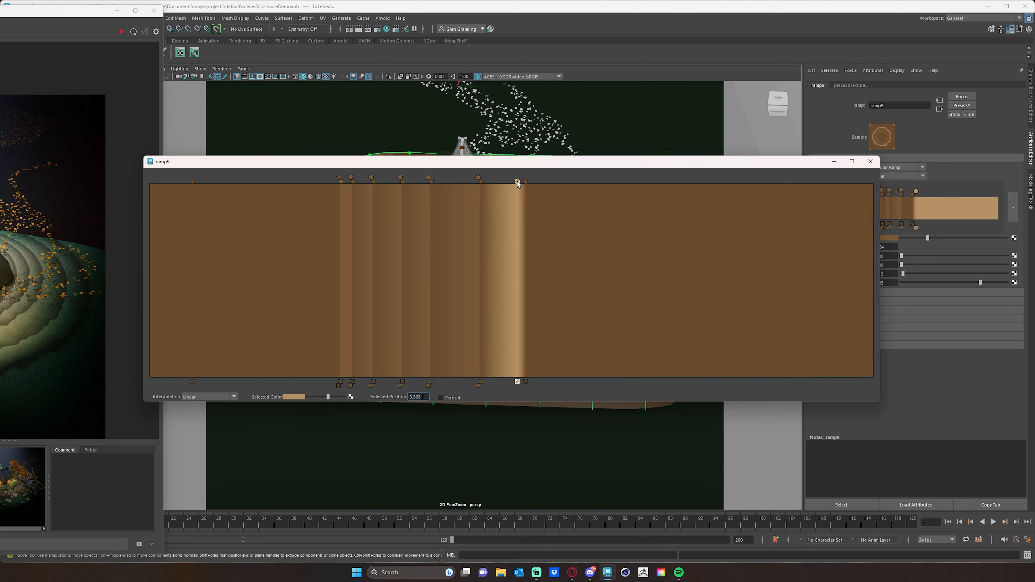
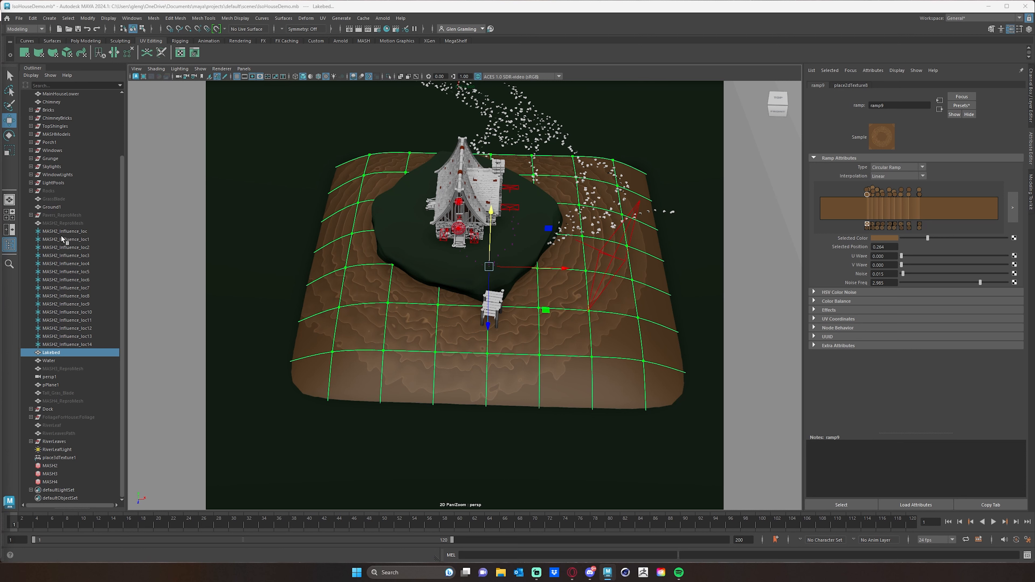
# Unhide the Rocks group, the Pavers_ReproMesh and the MASH2_ReproMesh ground cover on the island
pyautogui.scroll(3, 123, 207)
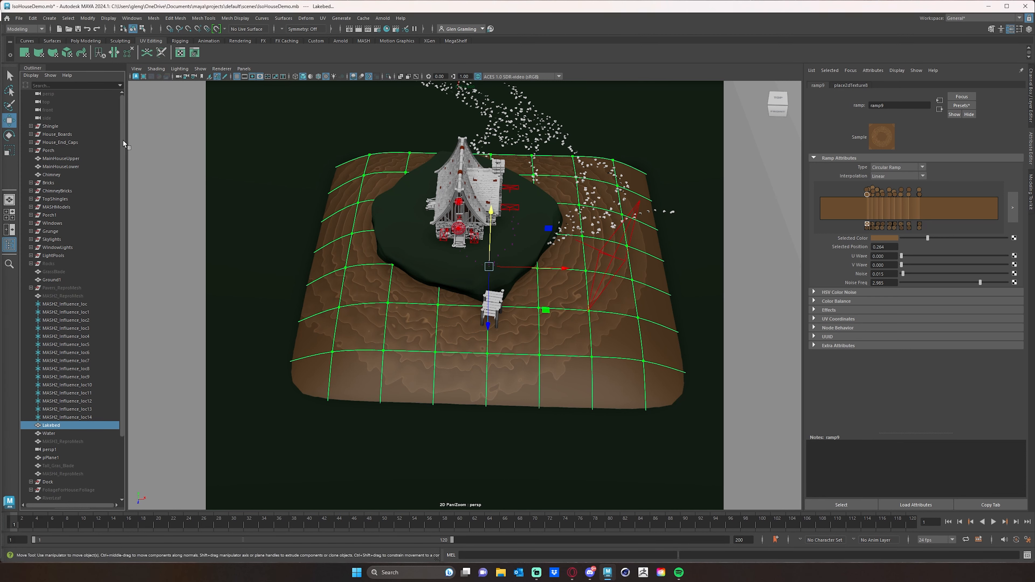
pyautogui.click(49, 263)
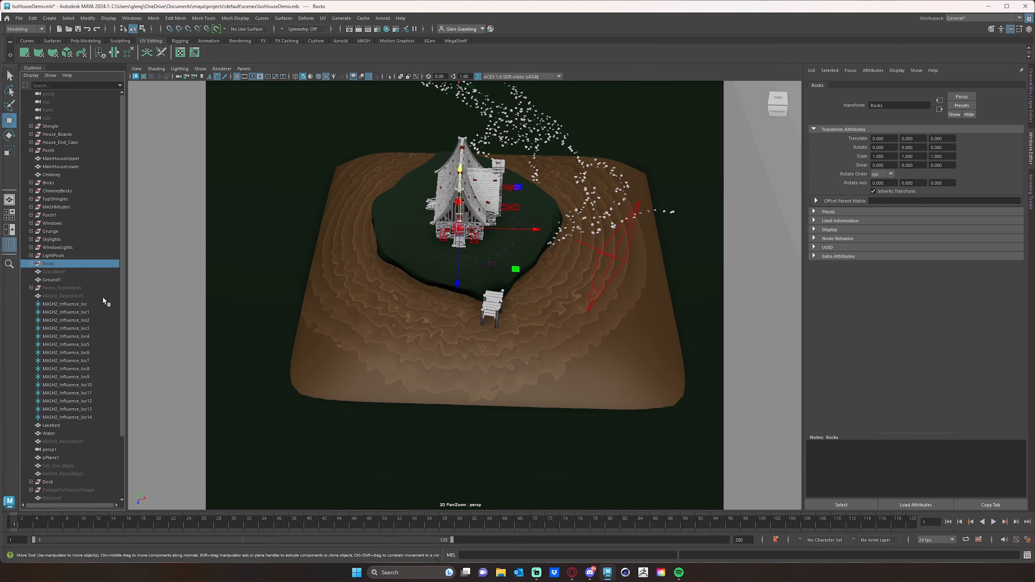
pyautogui.hotkey('shift', 'h')
pyautogui.click(62, 288)
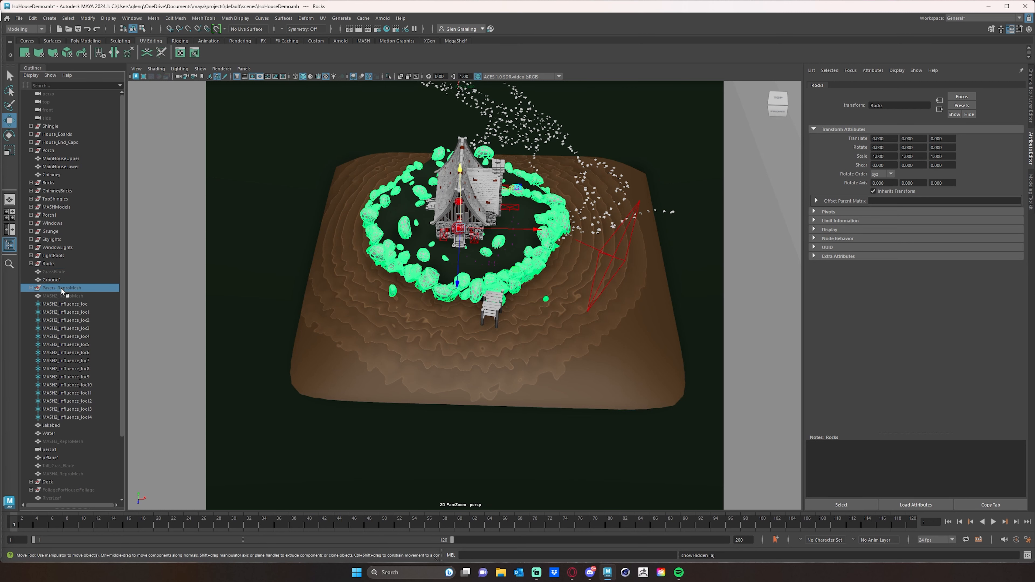
pyautogui.hotkey('shift', 'h')
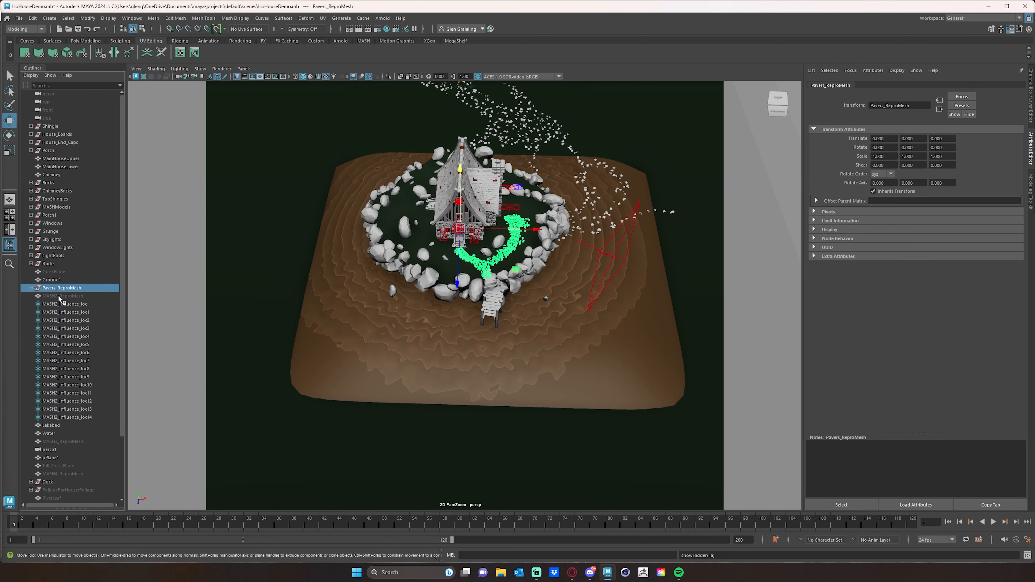
pyautogui.click(58, 295)
pyautogui.hotkey('shift', 'h')
# Unhide MASH3_ReproMesh, MASH4_ReproMesh and the FoliageForHouse:Foliage group
pyautogui.click(76, 441)
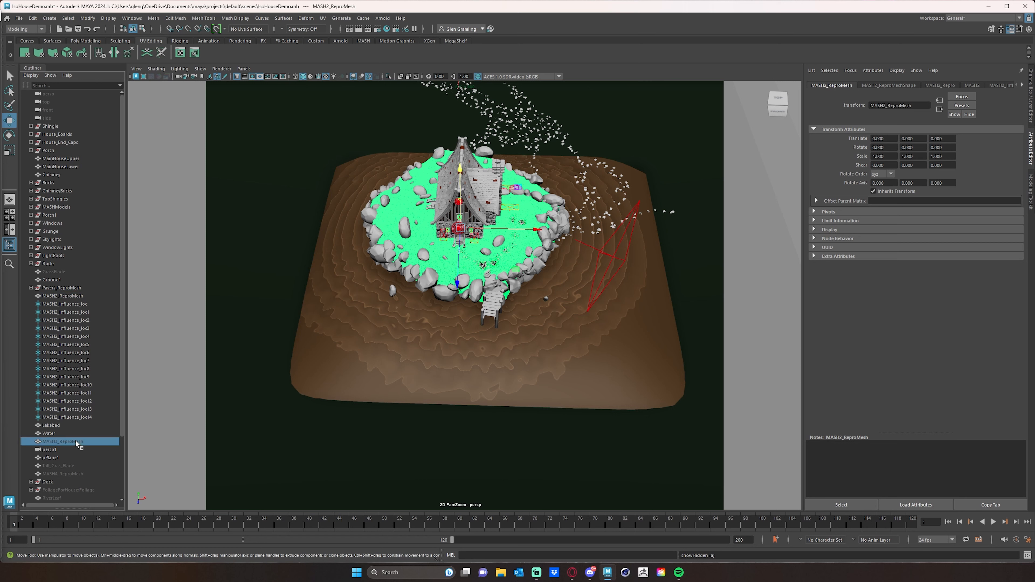
pyautogui.hotkey('shift', 'h')
pyautogui.click(59, 473)
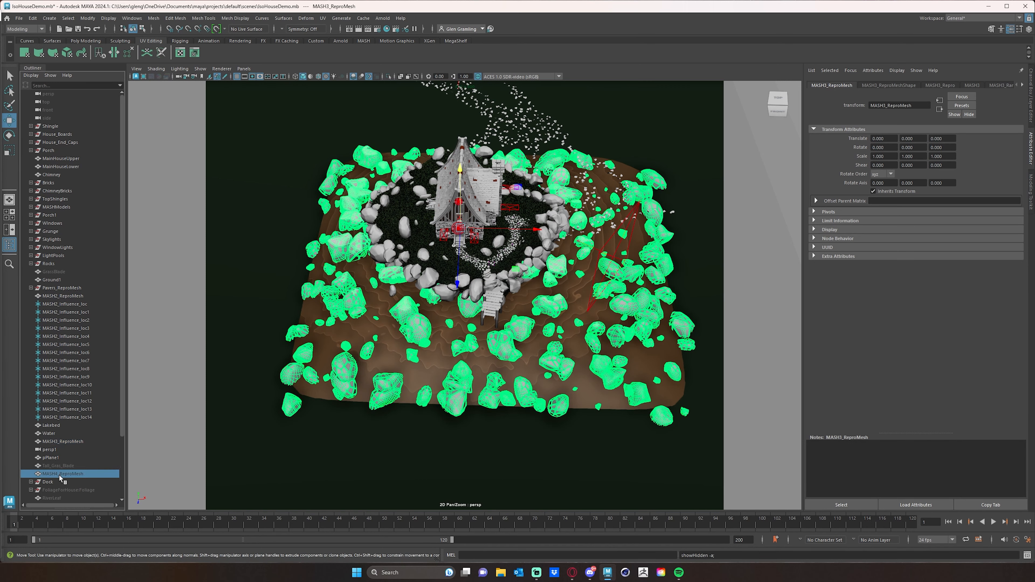
pyautogui.hotkey('shift', 'h')
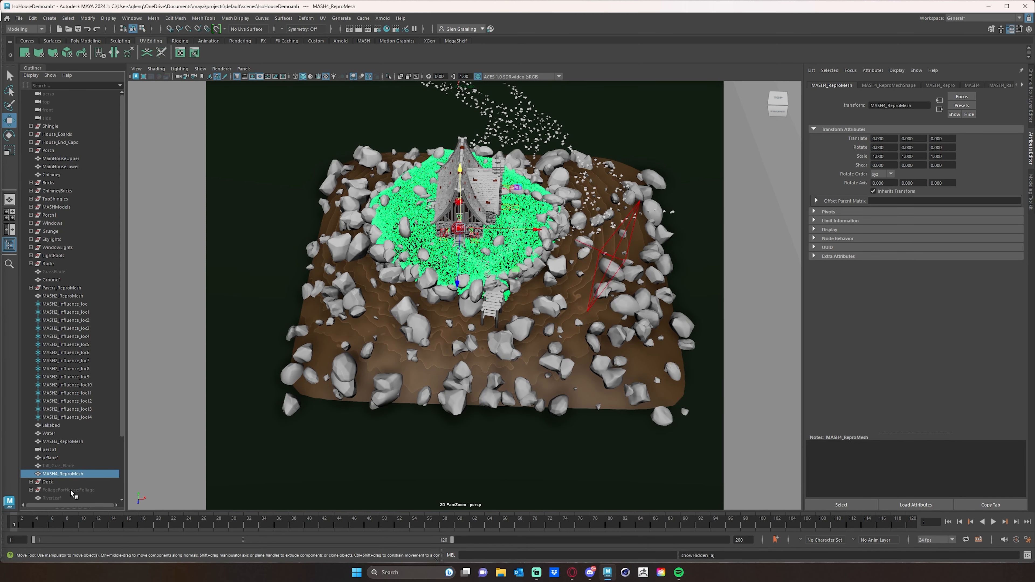
pyautogui.click(71, 491)
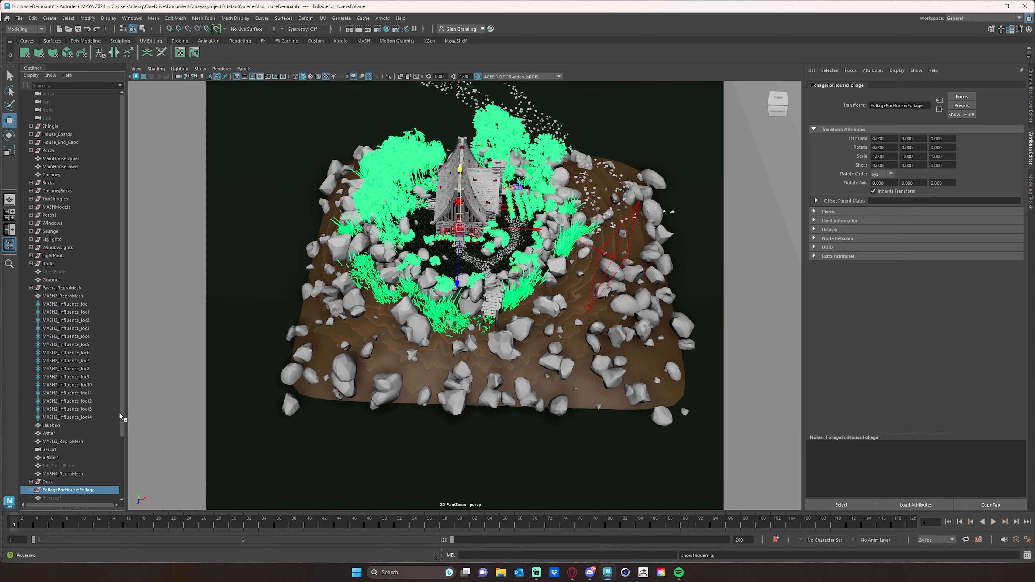
# Render the scene with the rocks and foliage in the Arnold RenderView, and move the render window aside
pyautogui.moveTo(0, 39); pyautogui.dragTo(291, 34)
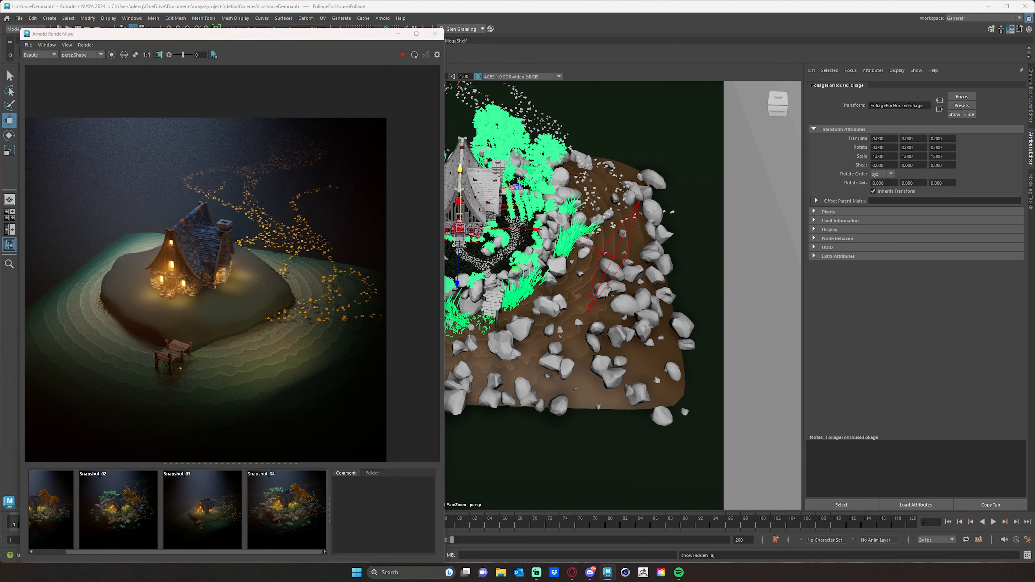
pyautogui.click(413, 68)
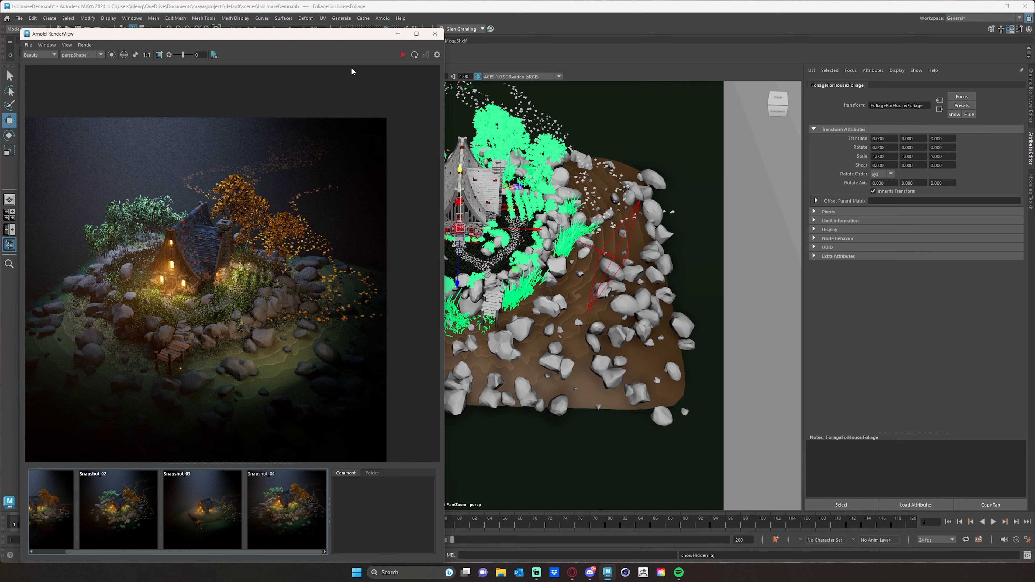
pyautogui.moveTo(362, 35); pyautogui.dragTo(105, 29)
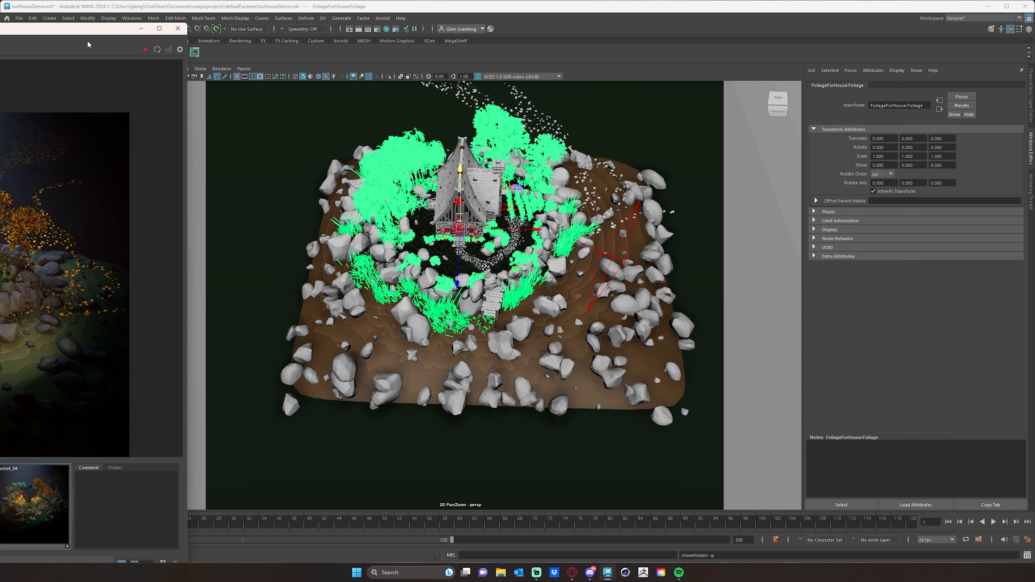
# Assign the lakebed's brown striped material, standardSurface19, to the large plane pPlane1 beneath the island
pyautogui.click(484, 435)
pyautogui.keyDown('alt'); pyautogui.moveTo(484, 436); pyautogui.dragTo(496, 366); pyautogui.keyUp('alt')
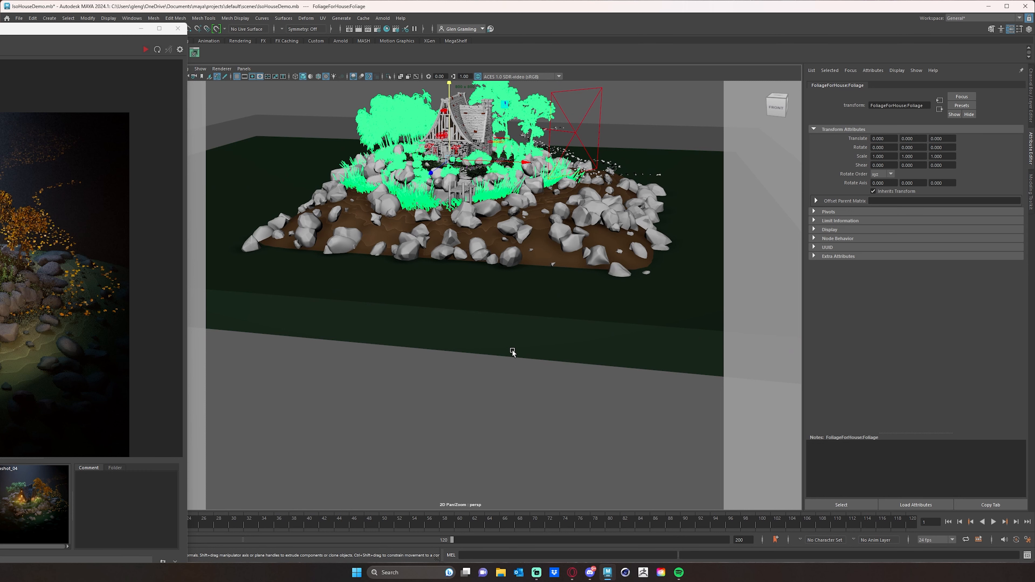
pyautogui.click(464, 333)
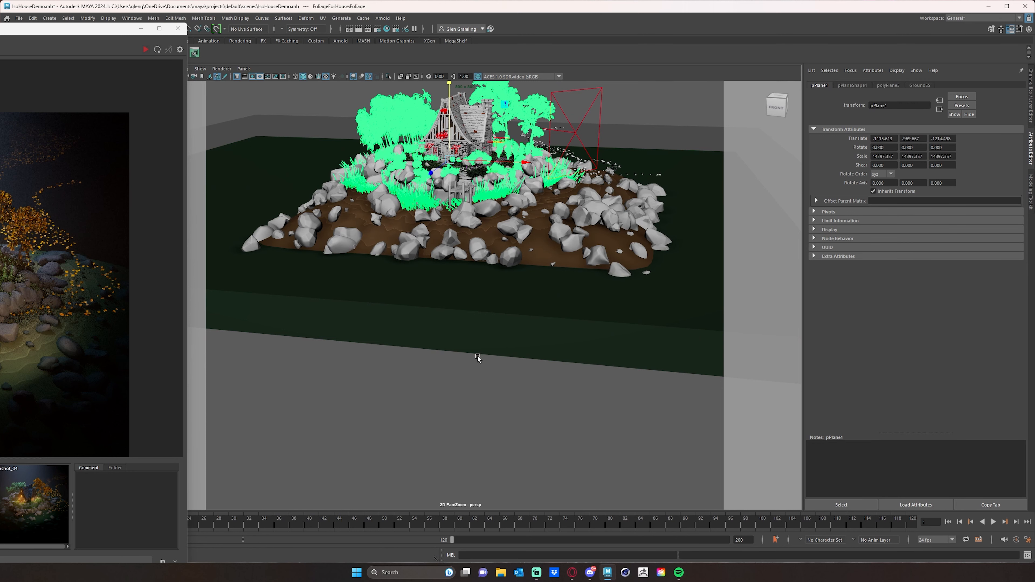
pyautogui.keyDown('alt'); pyautogui.moveTo(487, 356); pyautogui.dragTo(480, 338); pyautogui.keyUp('alt')
pyautogui.click(480, 339)
pyautogui.click(501, 292)
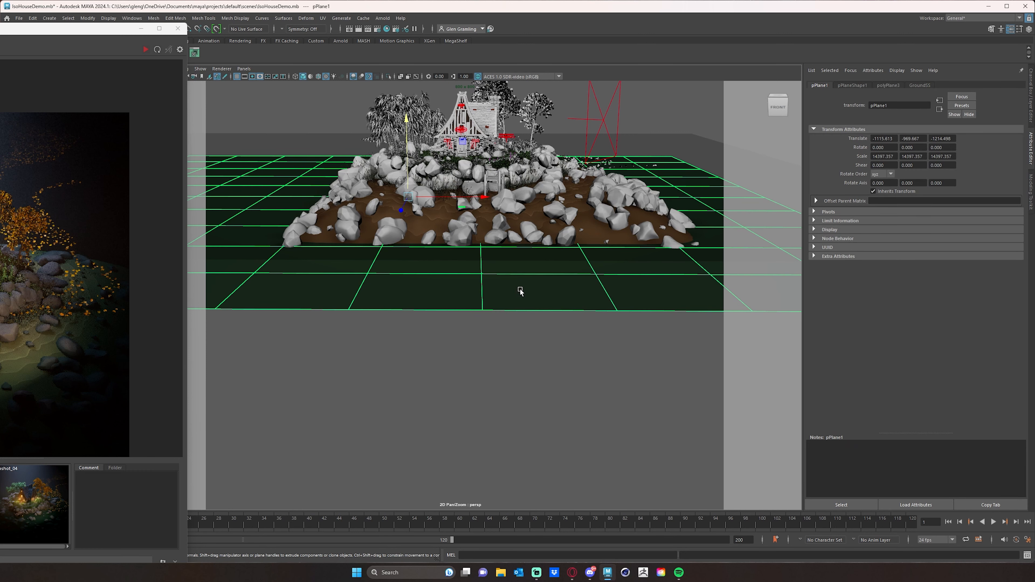
pyautogui.moveTo(520, 290); pyautogui.dragTo(610, 532, button='right')
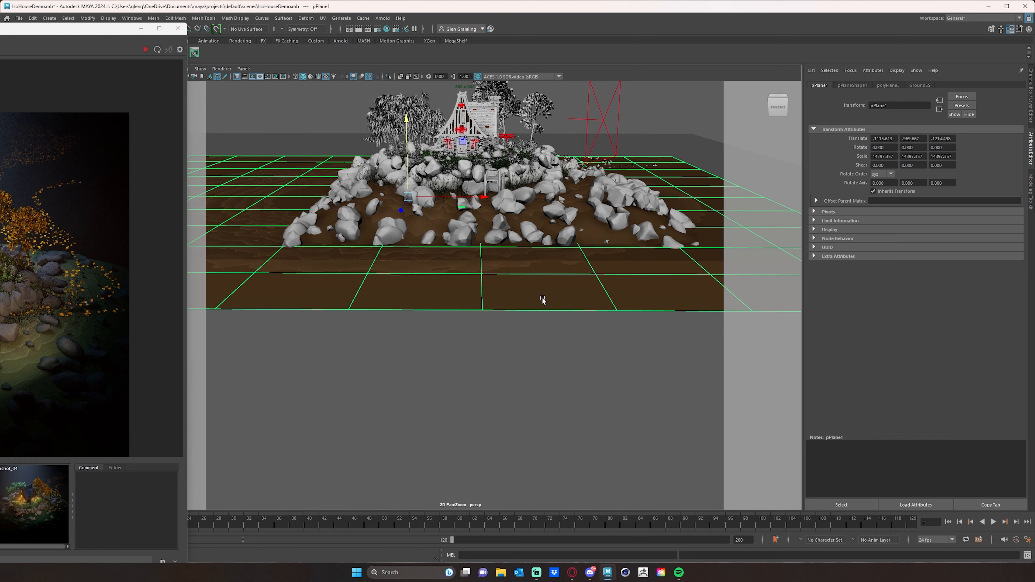
# Open the attributes of the ground plane's material and rename it to SandSS
pyautogui.moveTo(543, 300); pyautogui.dragTo(537, 497, button='right')
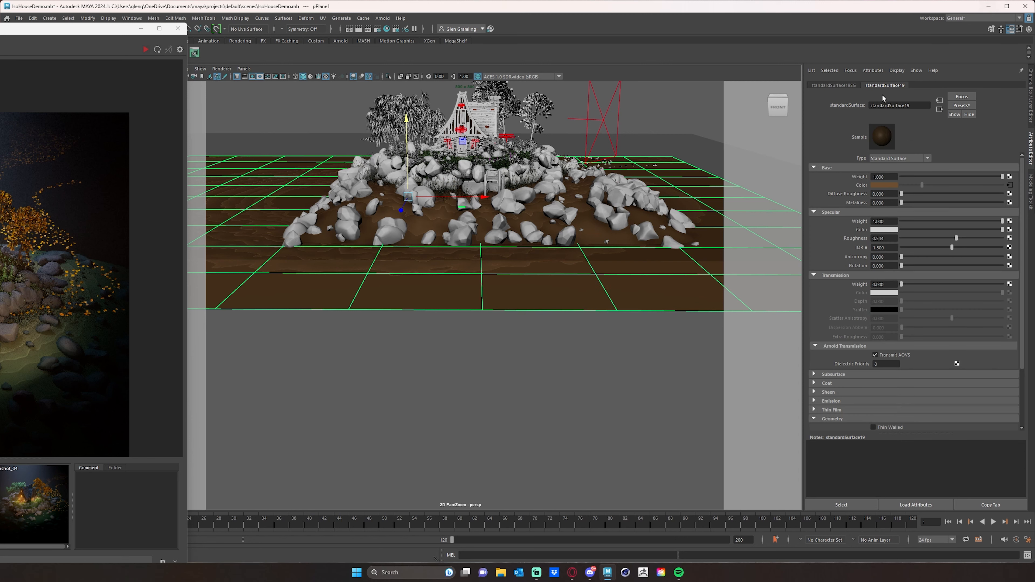
pyautogui.doubleClick(889, 105)
pyautogui.write('SandSS')
pyautogui.press('Return')
# Check how the sand stripes spread over the ground plane, and re-render the scene in the Arnold RenderView
pyautogui.keyDown('alt'); pyautogui.moveTo(456, 261); pyautogui.dragTo(484, 324); pyautogui.keyUp('alt')
pyautogui.keyDown('alt'); pyautogui.moveTo(497, 300); pyautogui.dragTo(488, 353, button='middle'); pyautogui.keyUp('alt')
pyautogui.scroll(2, 476, 365)
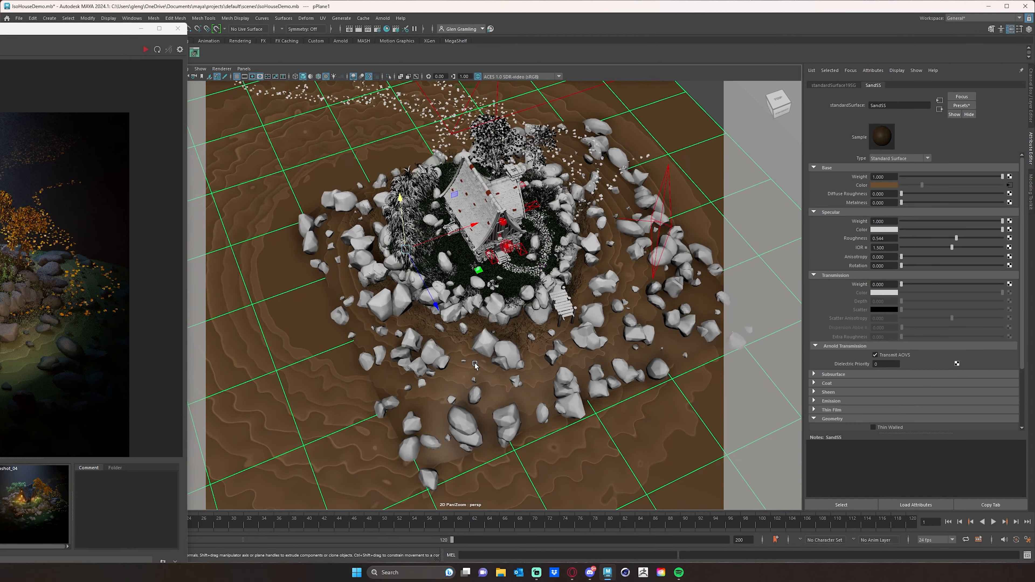
pyautogui.scroll(-6, 476, 365)
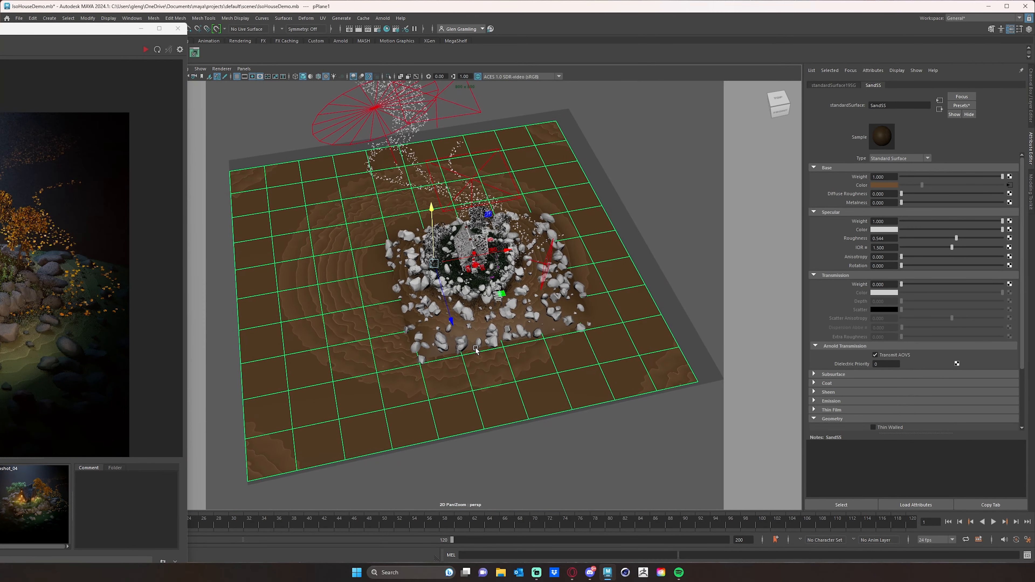
pyautogui.keyDown('alt'); pyautogui.moveTo(475, 349); pyautogui.dragTo(356, 389); pyautogui.keyUp('alt')
pyautogui.keyDown('alt'); pyautogui.moveTo(580, 337); pyautogui.dragTo(530, 325); pyautogui.keyUp('alt')
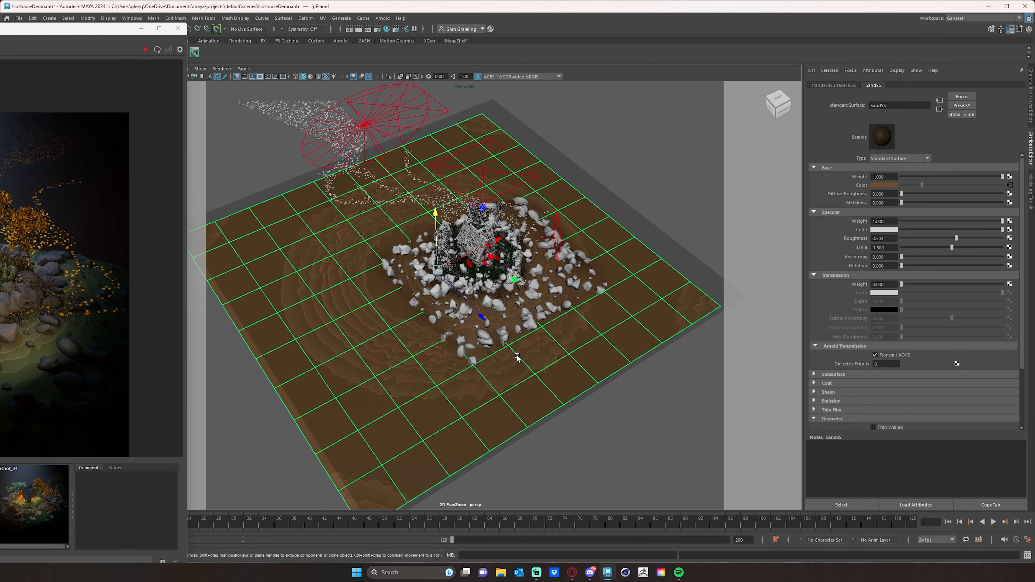
pyautogui.keyDown('alt'); pyautogui.moveTo(491, 335); pyautogui.dragTo(418, 342); pyautogui.keyUp('alt')
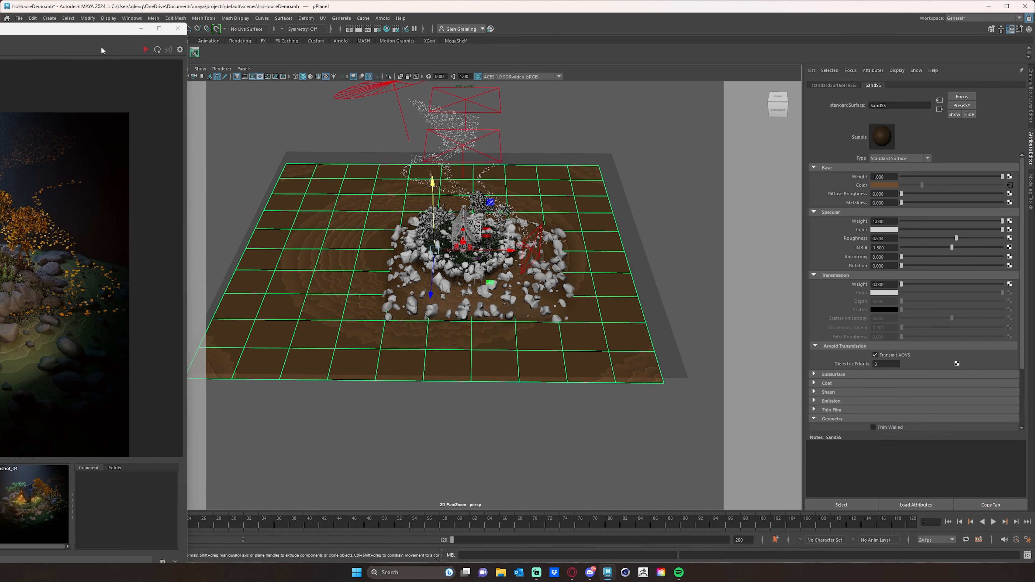
pyautogui.moveTo(105, 30); pyautogui.dragTo(346, 23)
pyautogui.click(398, 43)
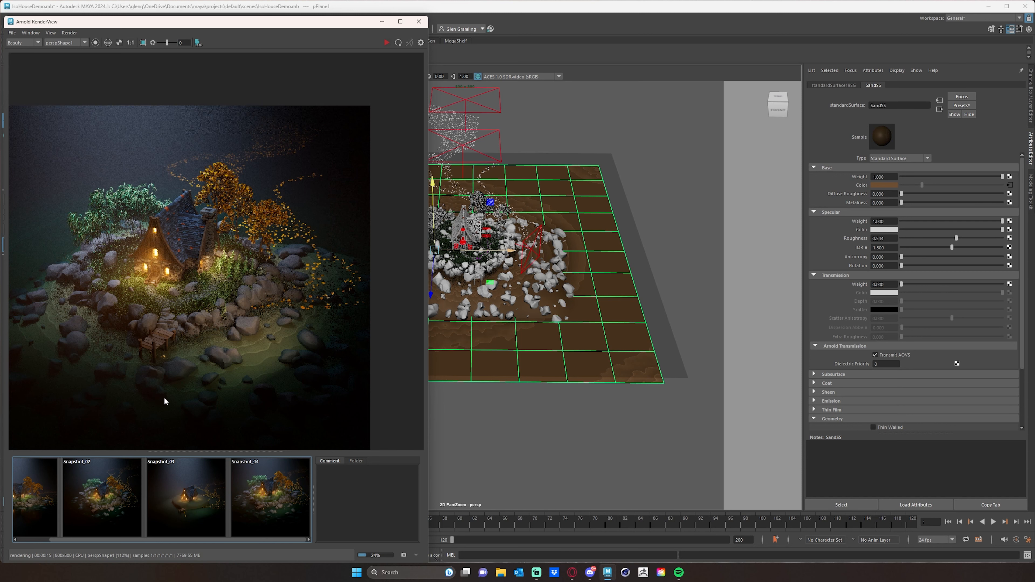
pyautogui.moveTo(323, 27); pyautogui.dragTo(310, 28)
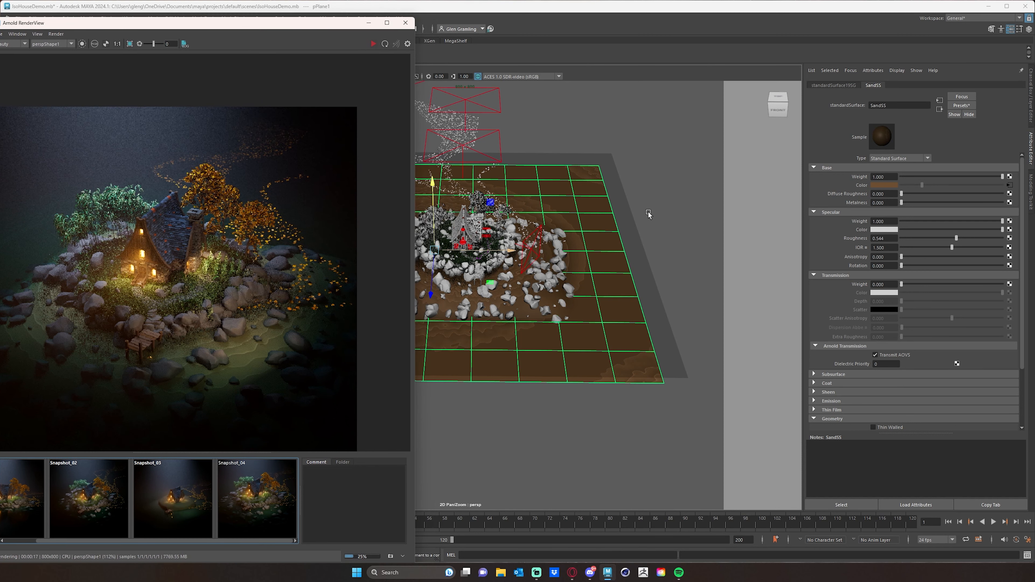
# Set the transmission depth of the Water plane's material standardSurface17 to 200 and restart the Arnold render
pyautogui.click(626, 221)
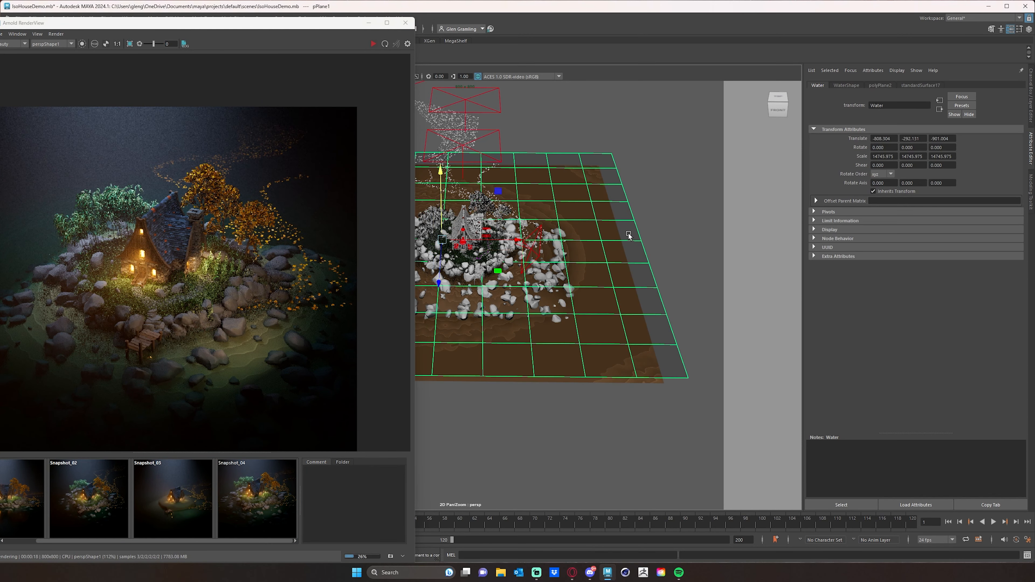
pyautogui.click(924, 85)
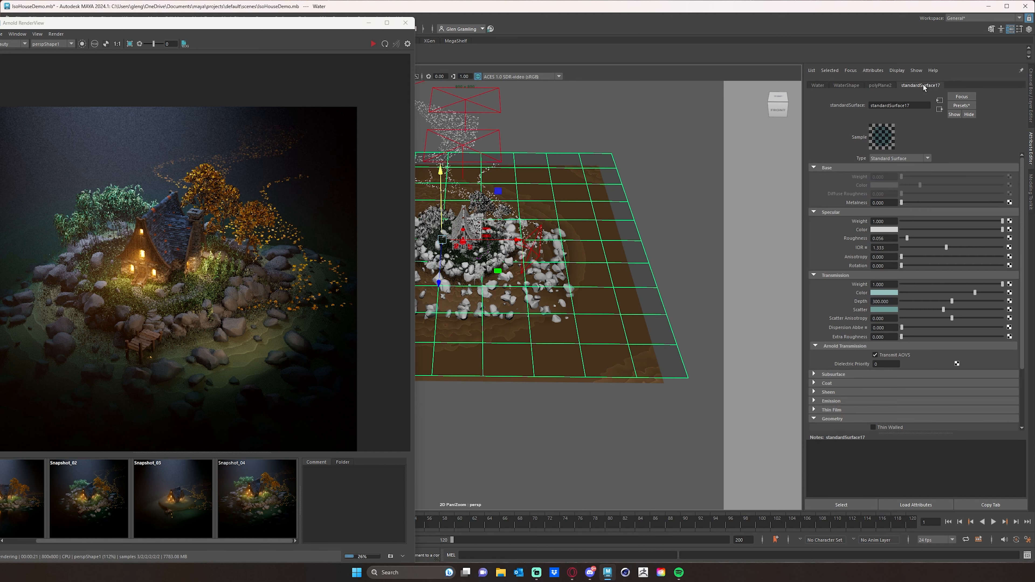
pyautogui.click(891, 301)
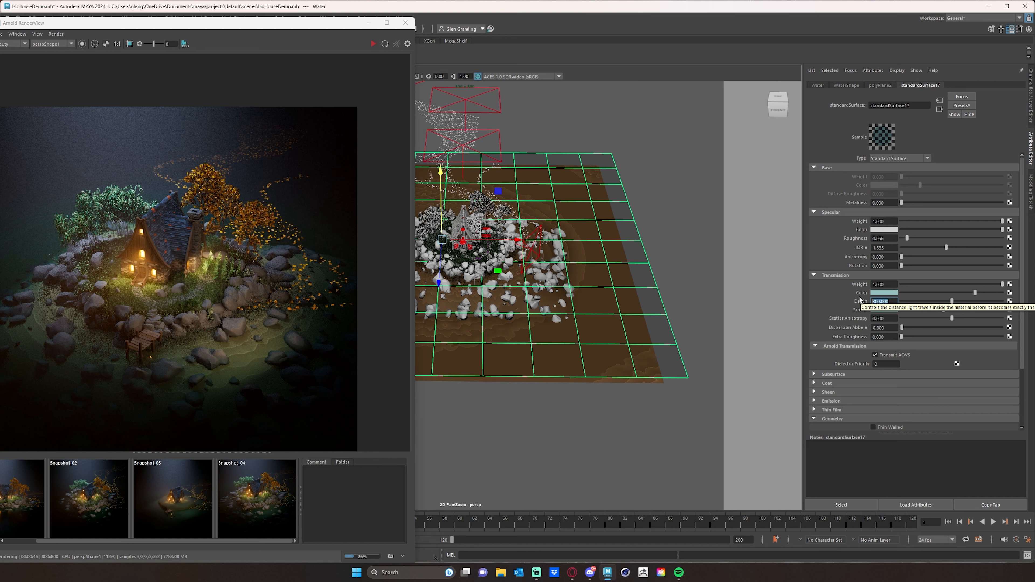
pyautogui.write('200')
pyautogui.press('Return')
pyautogui.click(372, 44)
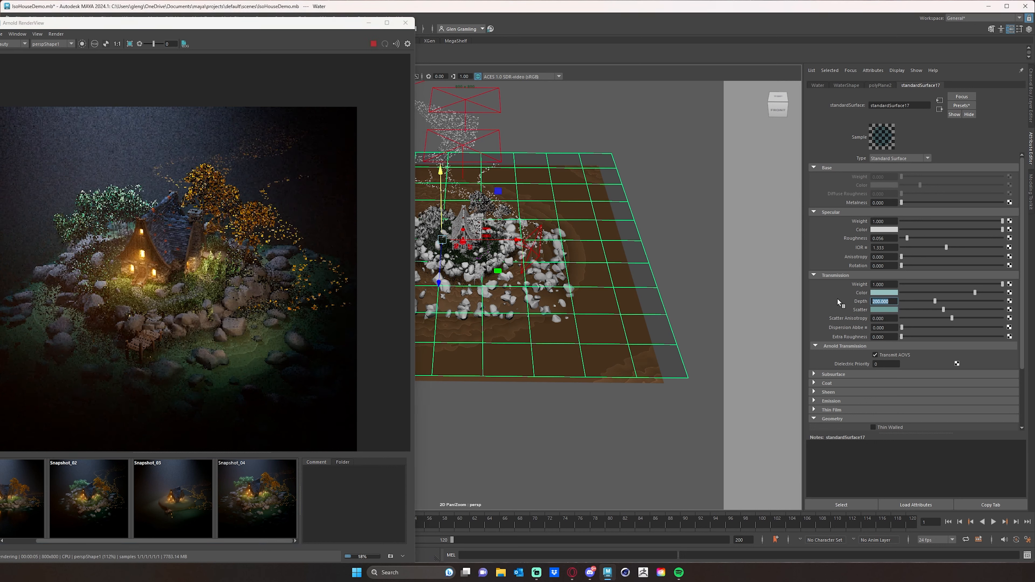
# Try transmission depths of 1000 and 500 for the water material in the live render
pyautogui.write('1000')
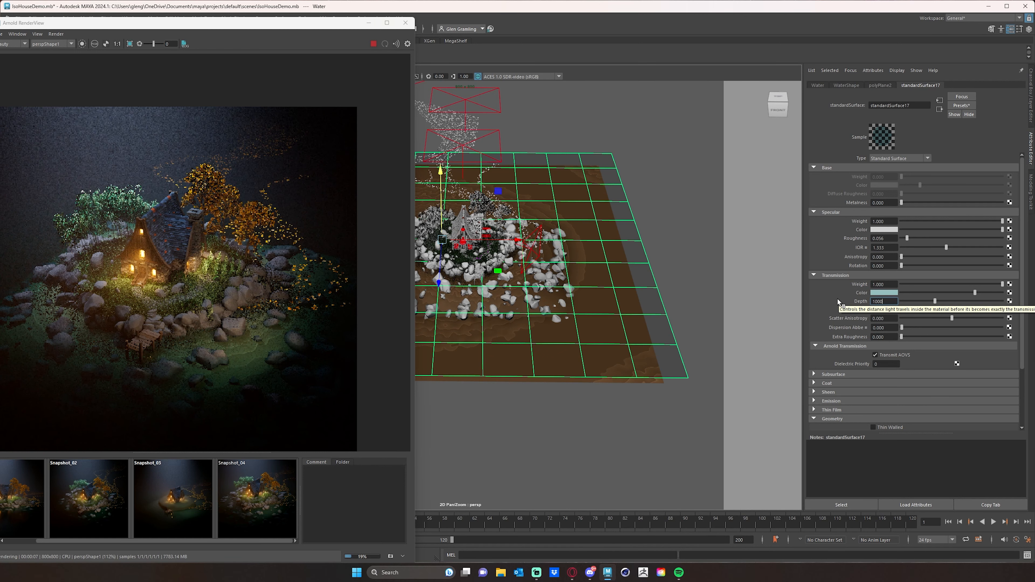
pyautogui.press('Return')
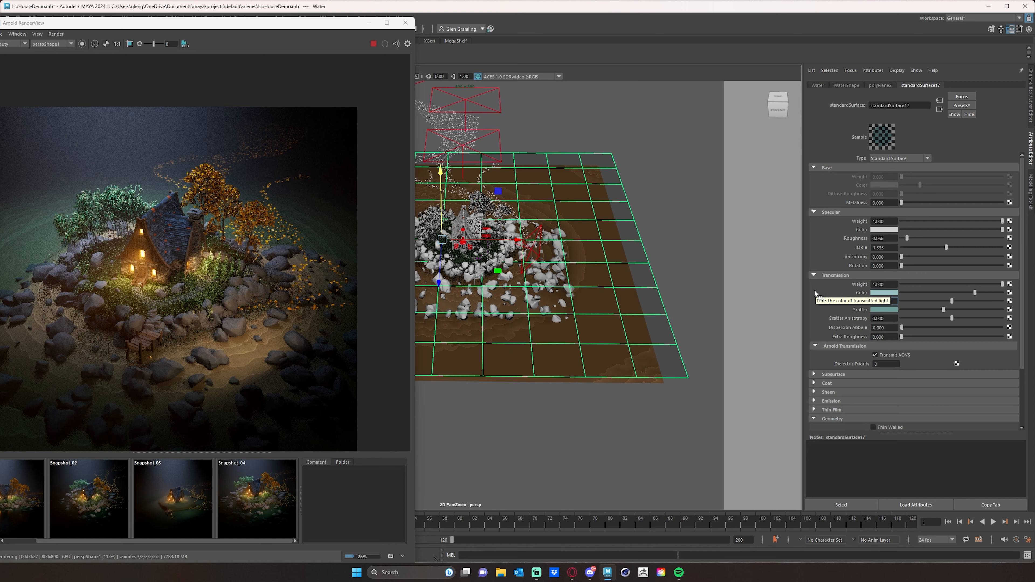
pyautogui.press('Return')
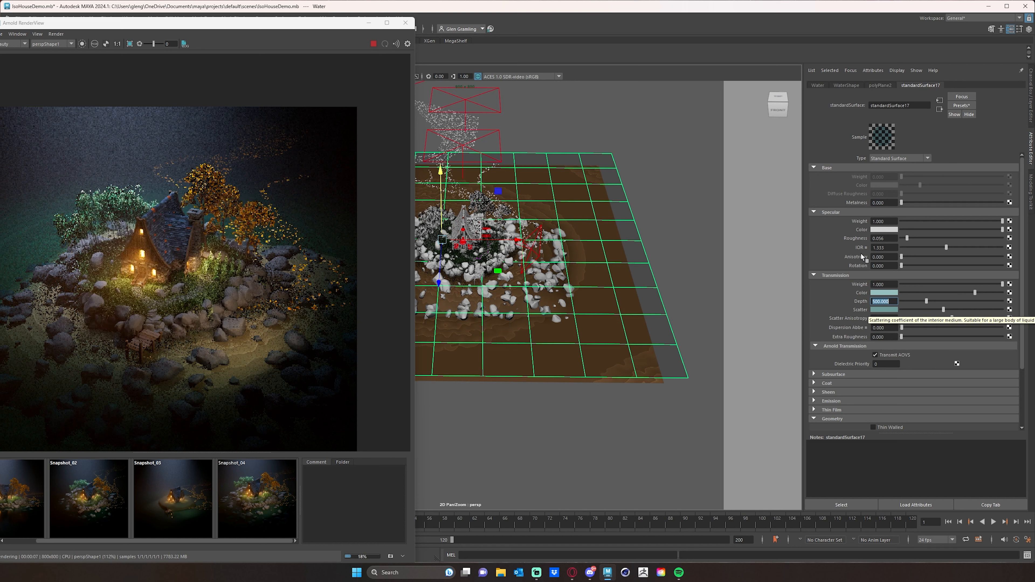
# Lower the water material's transmission depth to 300, and then further to 250
pyautogui.write('3')
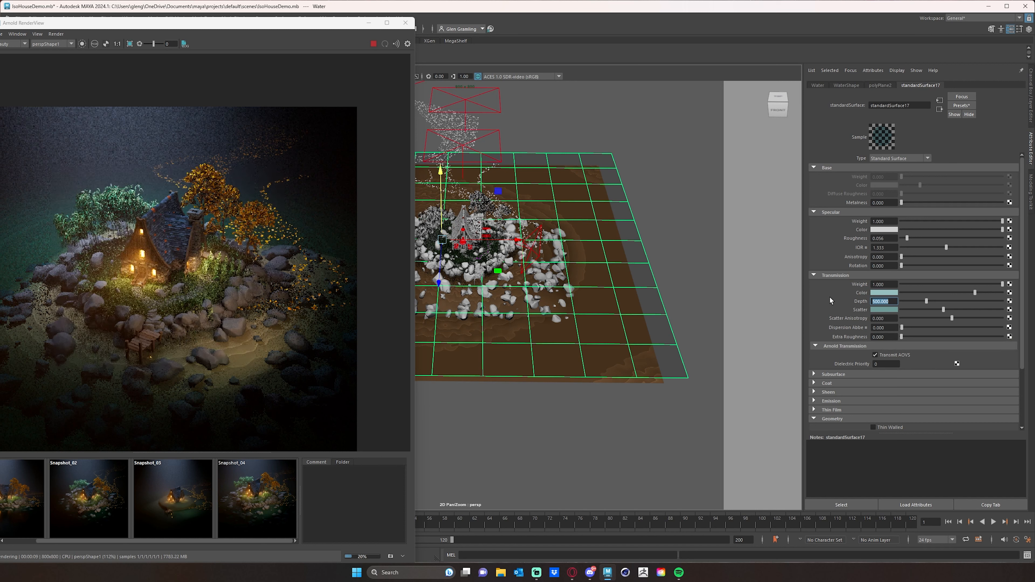
pyautogui.write('00')
pyautogui.press('Return')
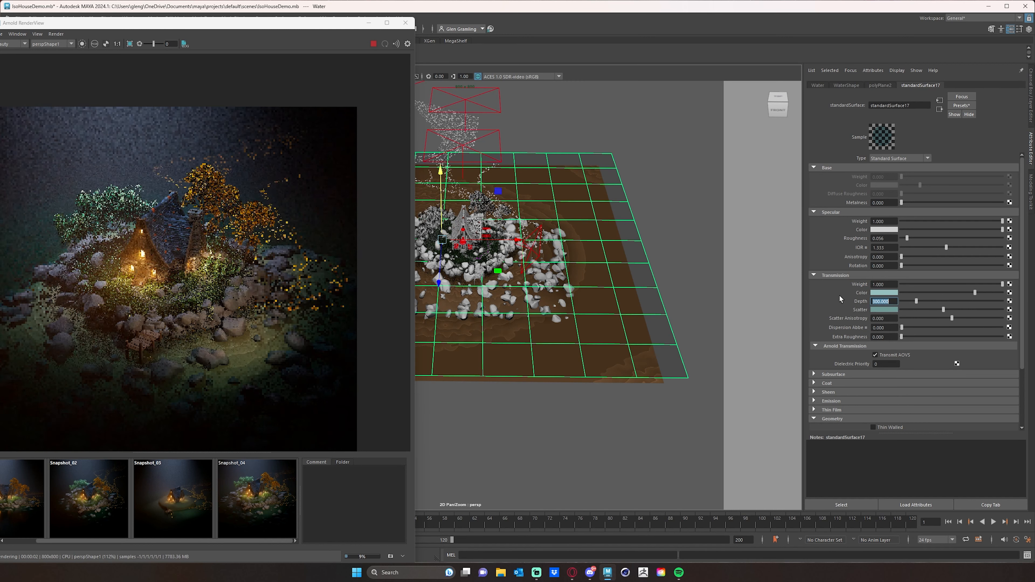
pyautogui.write('250')
pyautogui.press('Return')
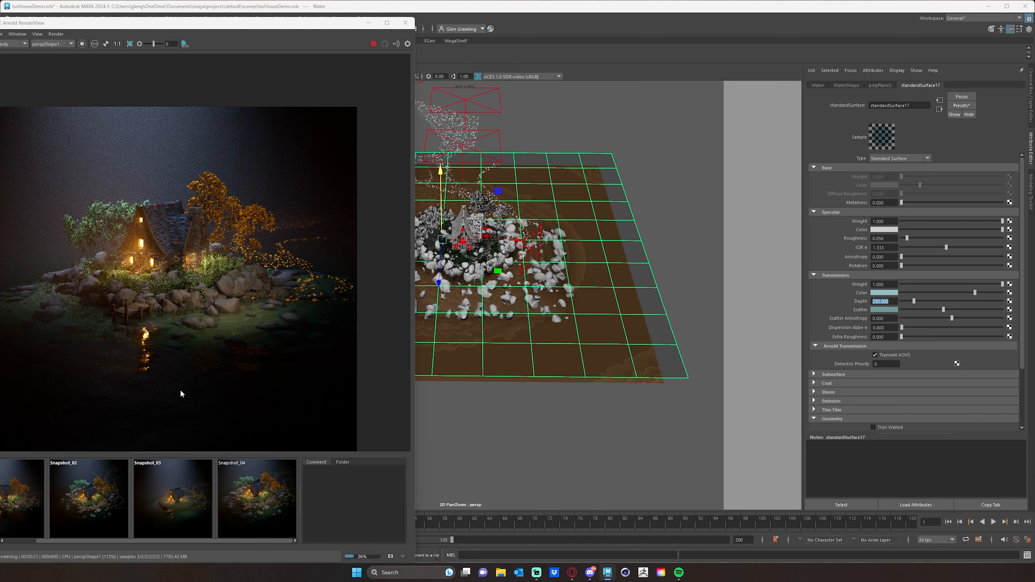
# Examine the low-angle render of the island, its water reflections and submerged rocks, and stop the Arnold render
pyautogui.moveTo(268, 25); pyautogui.dragTo(412, 27)
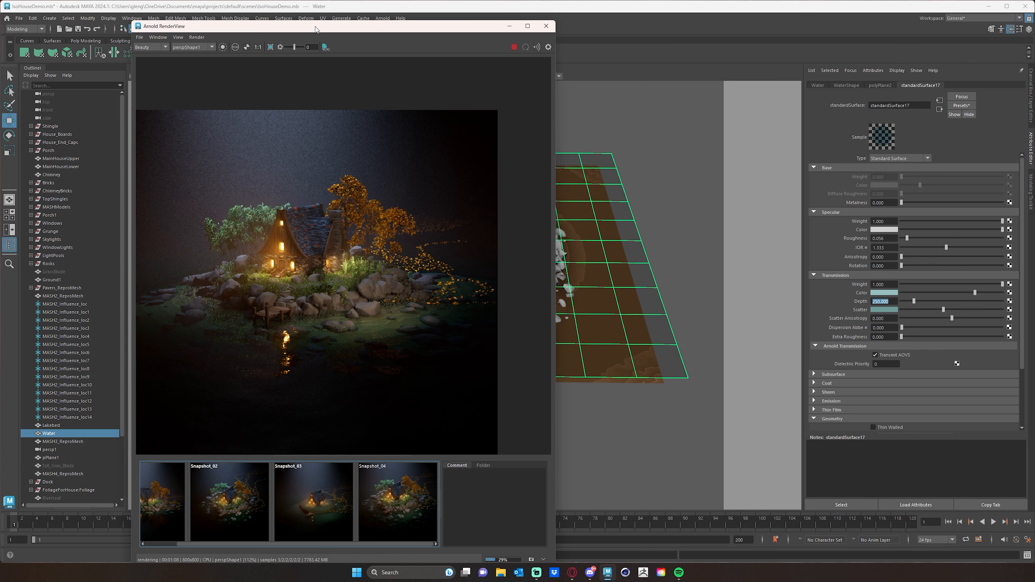
pyautogui.moveTo(315, 26); pyautogui.dragTo(352, 28)
pyautogui.moveTo(296, 247); pyautogui.dragTo(312, 227, button='middle')
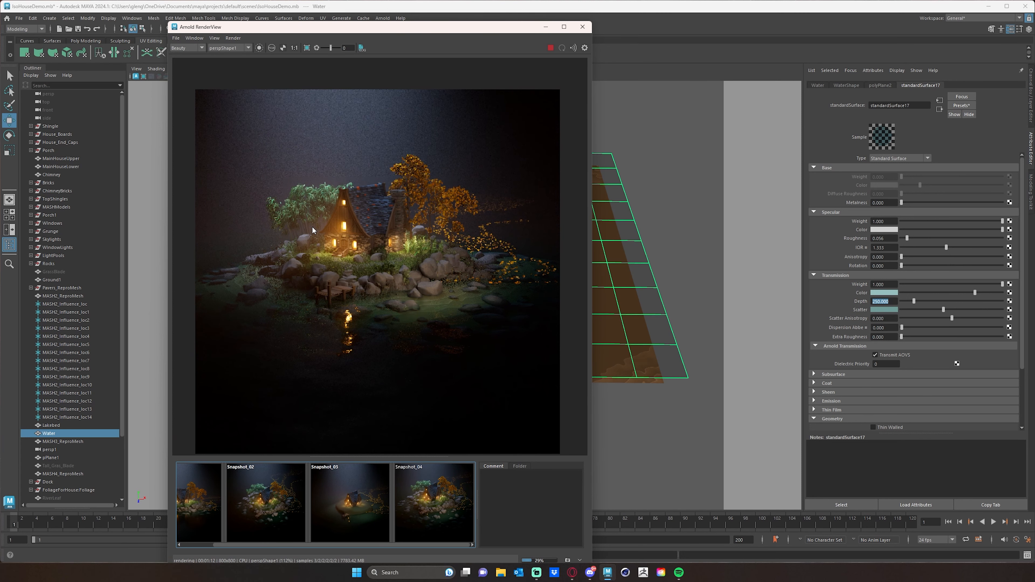
pyautogui.moveTo(349, 29); pyautogui.dragTo(376, 34)
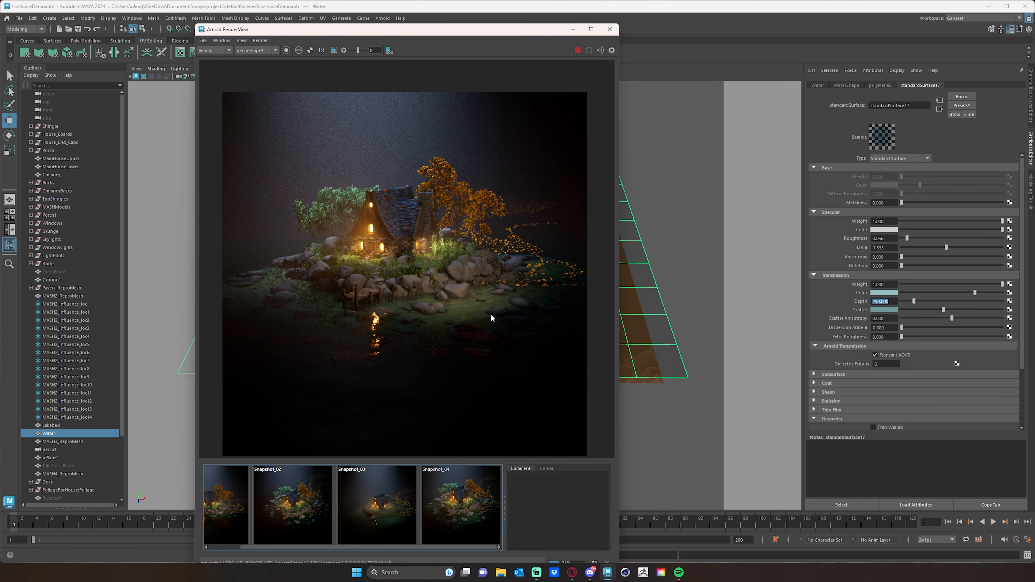
pyautogui.moveTo(506, 36); pyautogui.dragTo(482, 32)
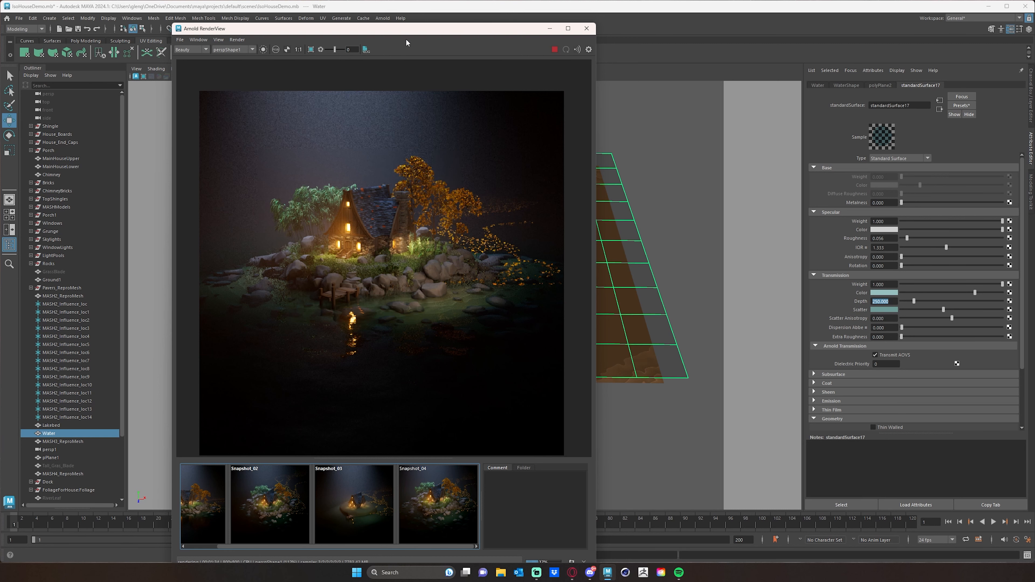
pyautogui.moveTo(415, 31); pyautogui.dragTo(218, 33)
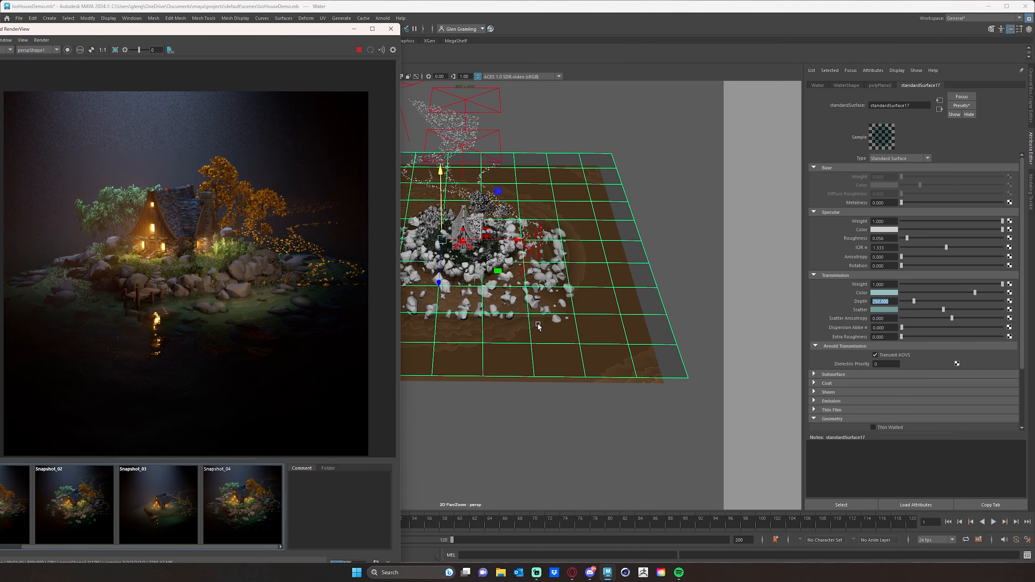
pyautogui.moveTo(260, 28); pyautogui.dragTo(322, 40)
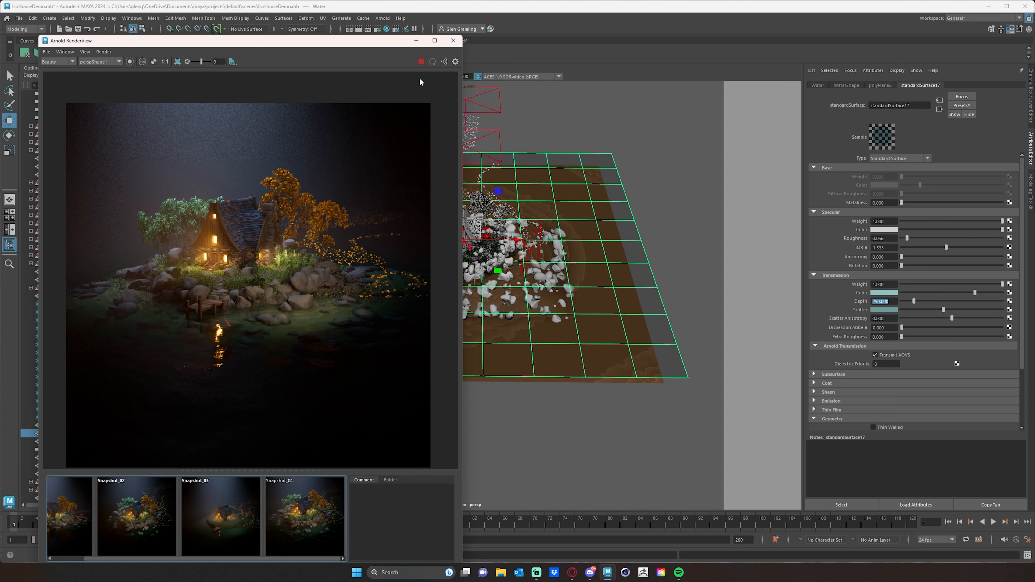
pyautogui.click(422, 62)
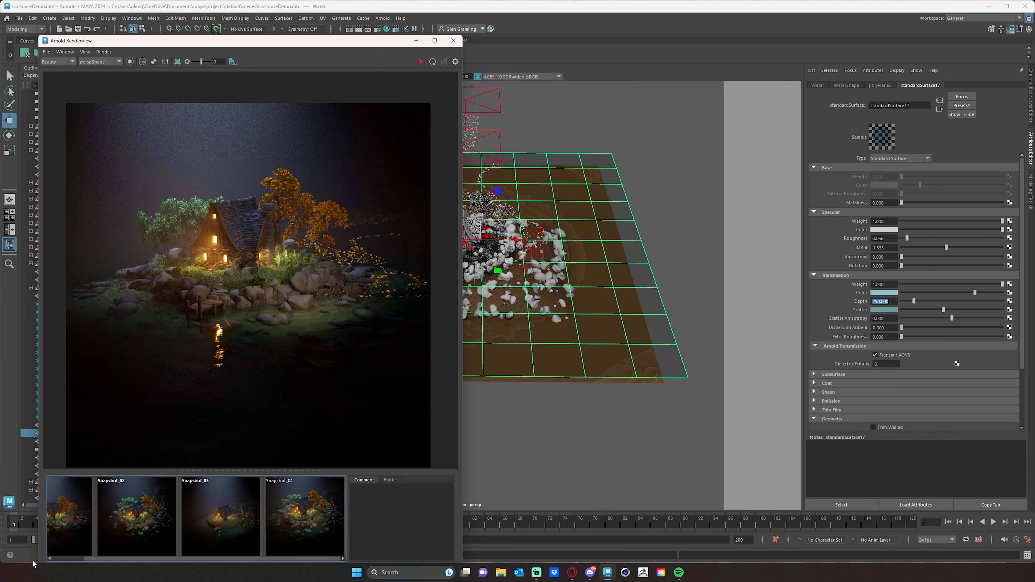